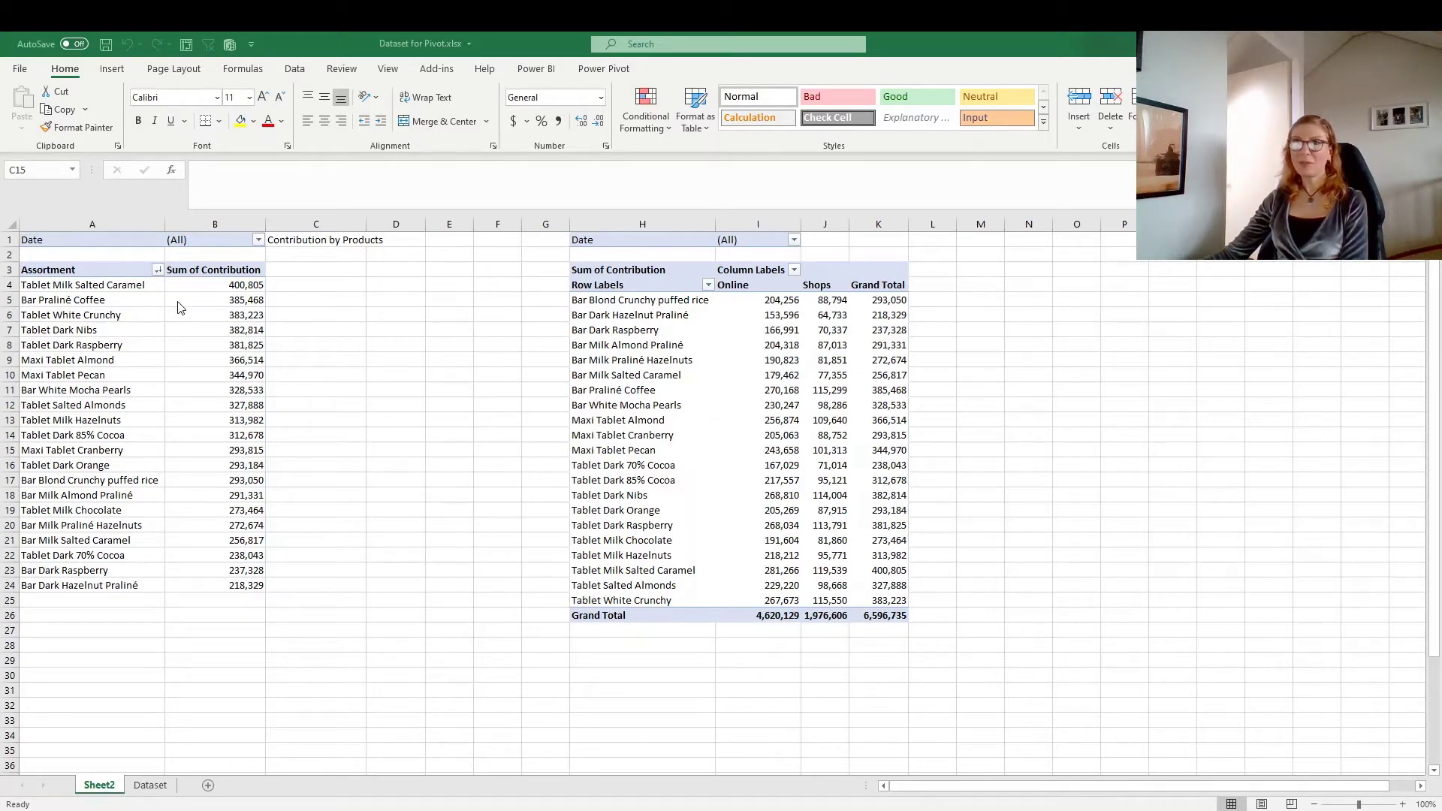
Click a cell in the Sheet2 Contribution pivot table to bring up its PivotTable Fields list.
{"action": "left_click", "coordinate": [154, 388]}
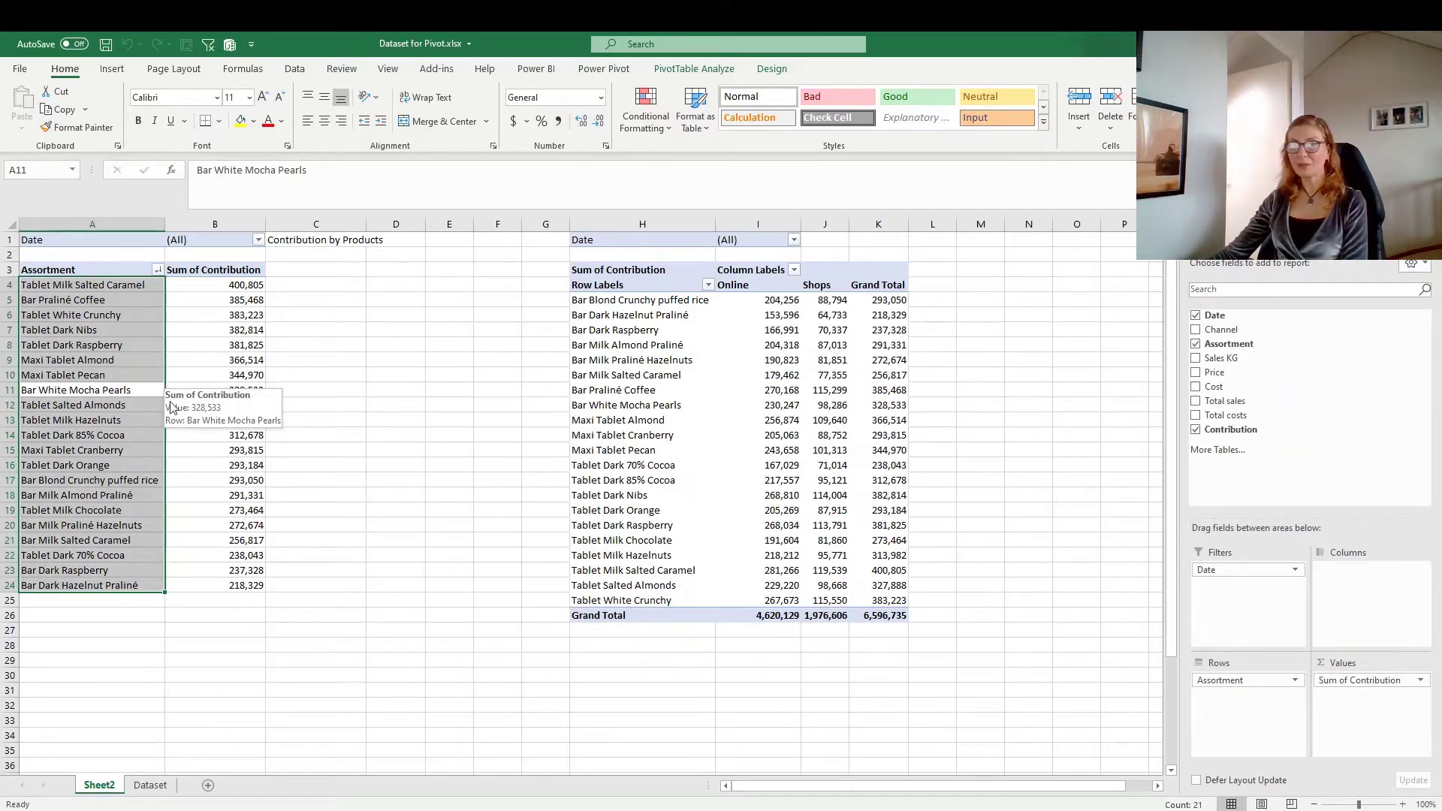
{"action": "left_click", "coordinate": [148, 785]}
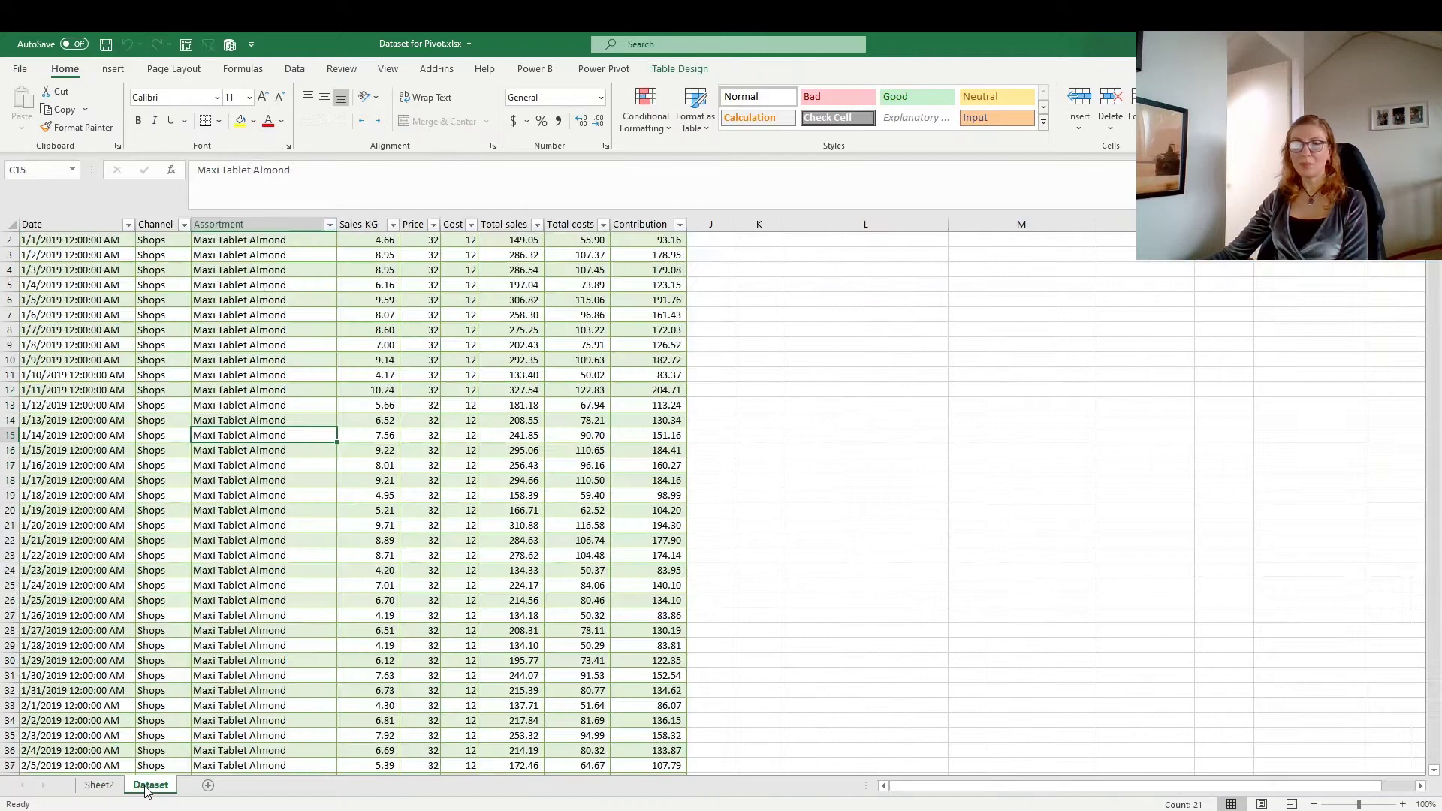
{"action": "left_click", "coordinate": [227, 480]}
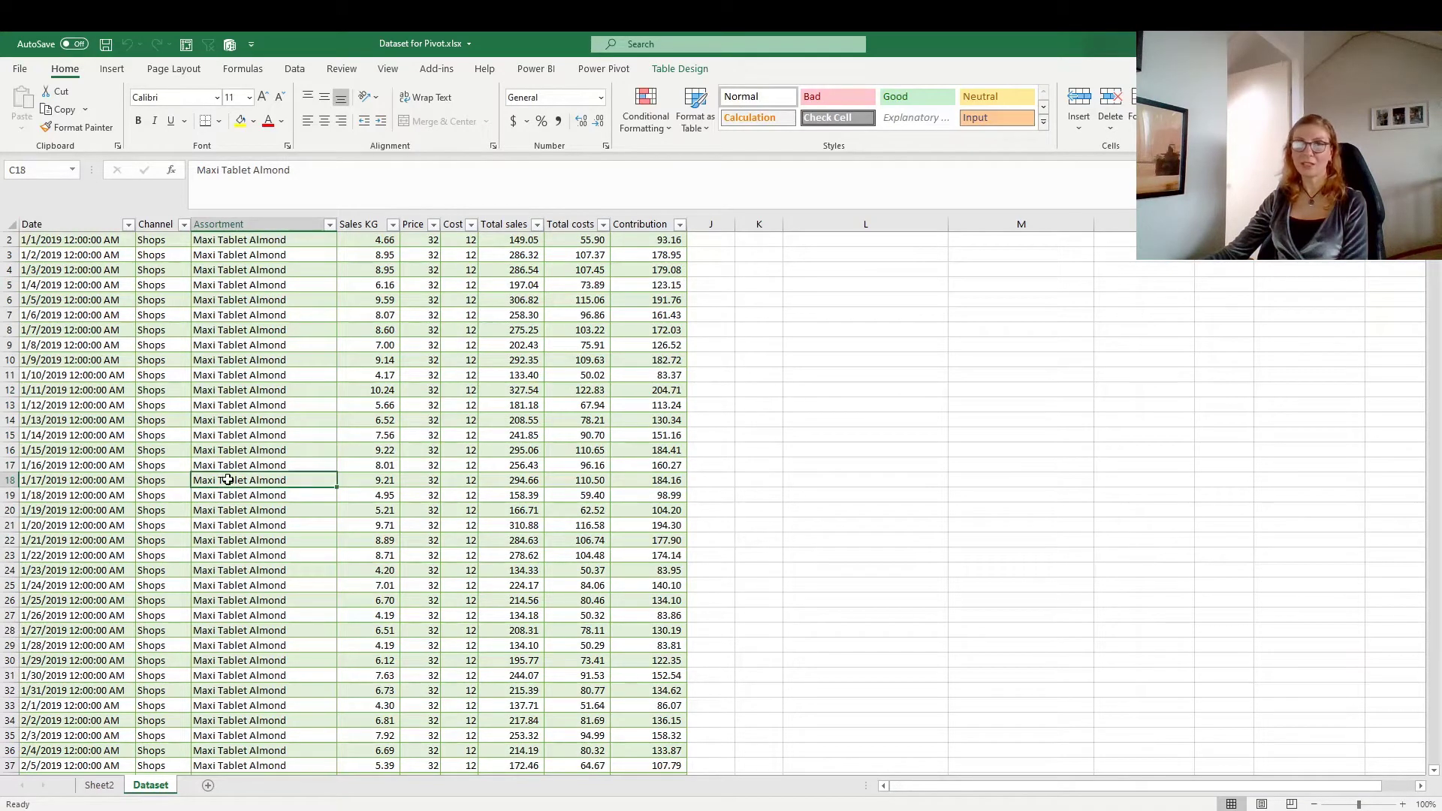
{"action": "left_click", "coordinate": [100, 785]}
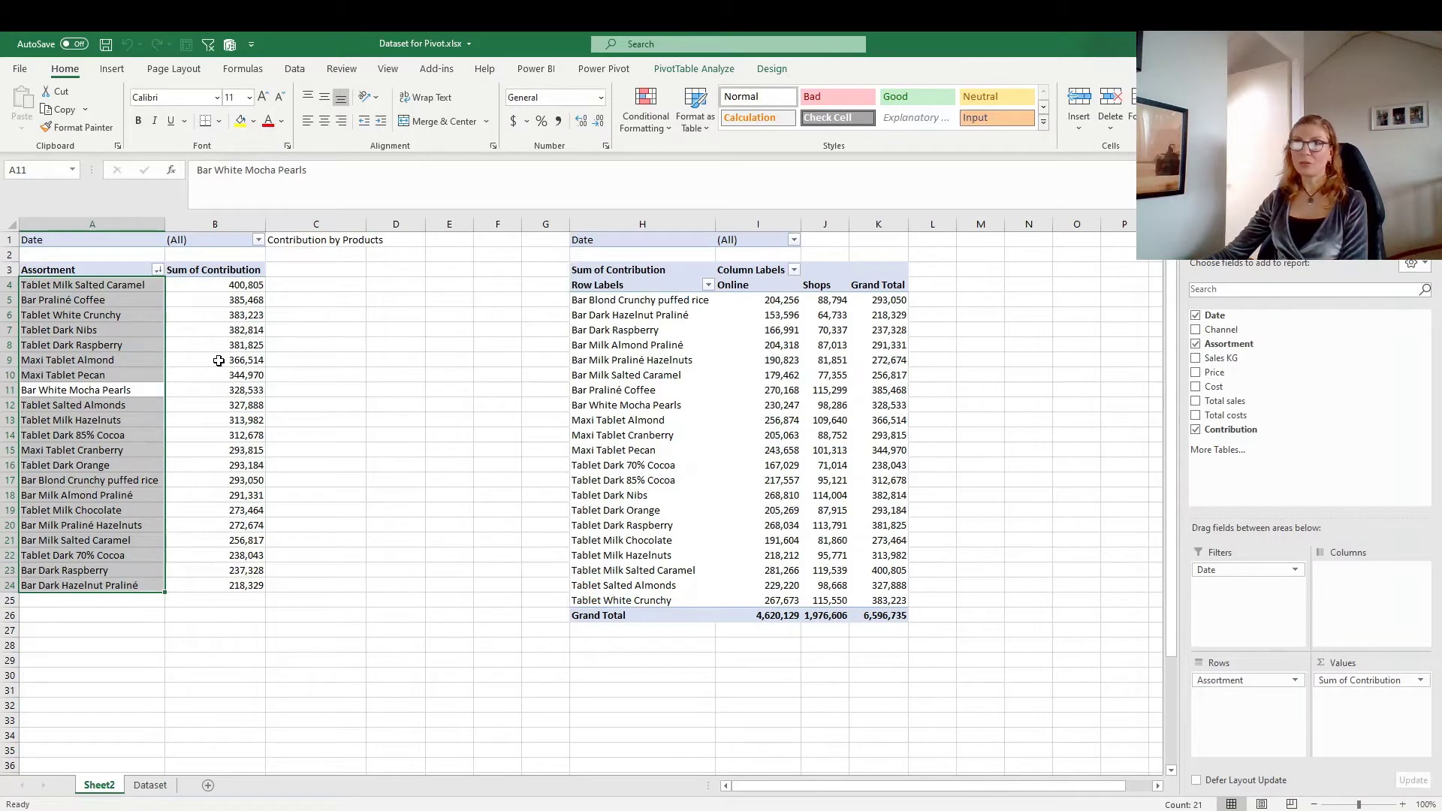
{"action": "left_click", "coordinate": [218, 361]}
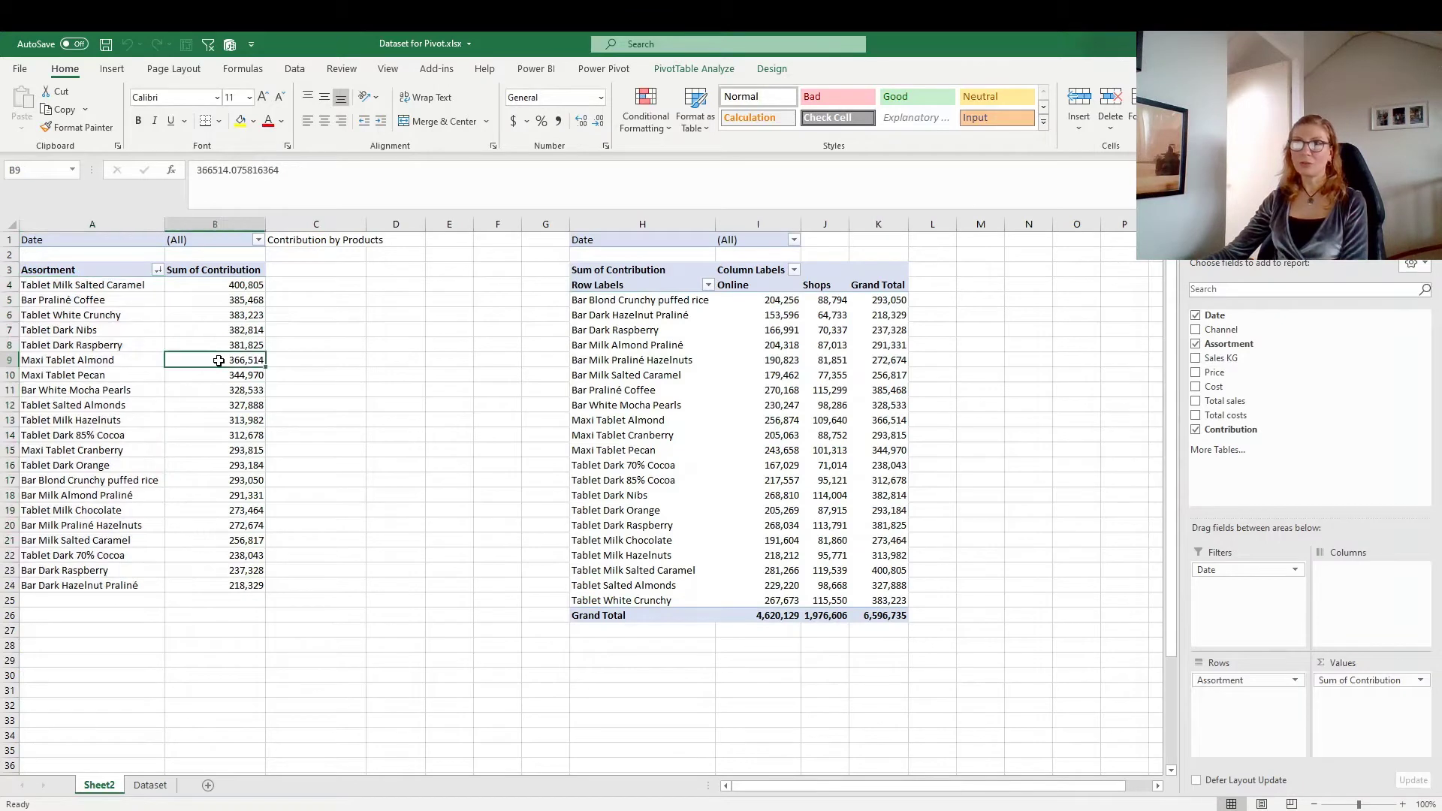
{"action": "left_click", "coordinate": [100, 363]}
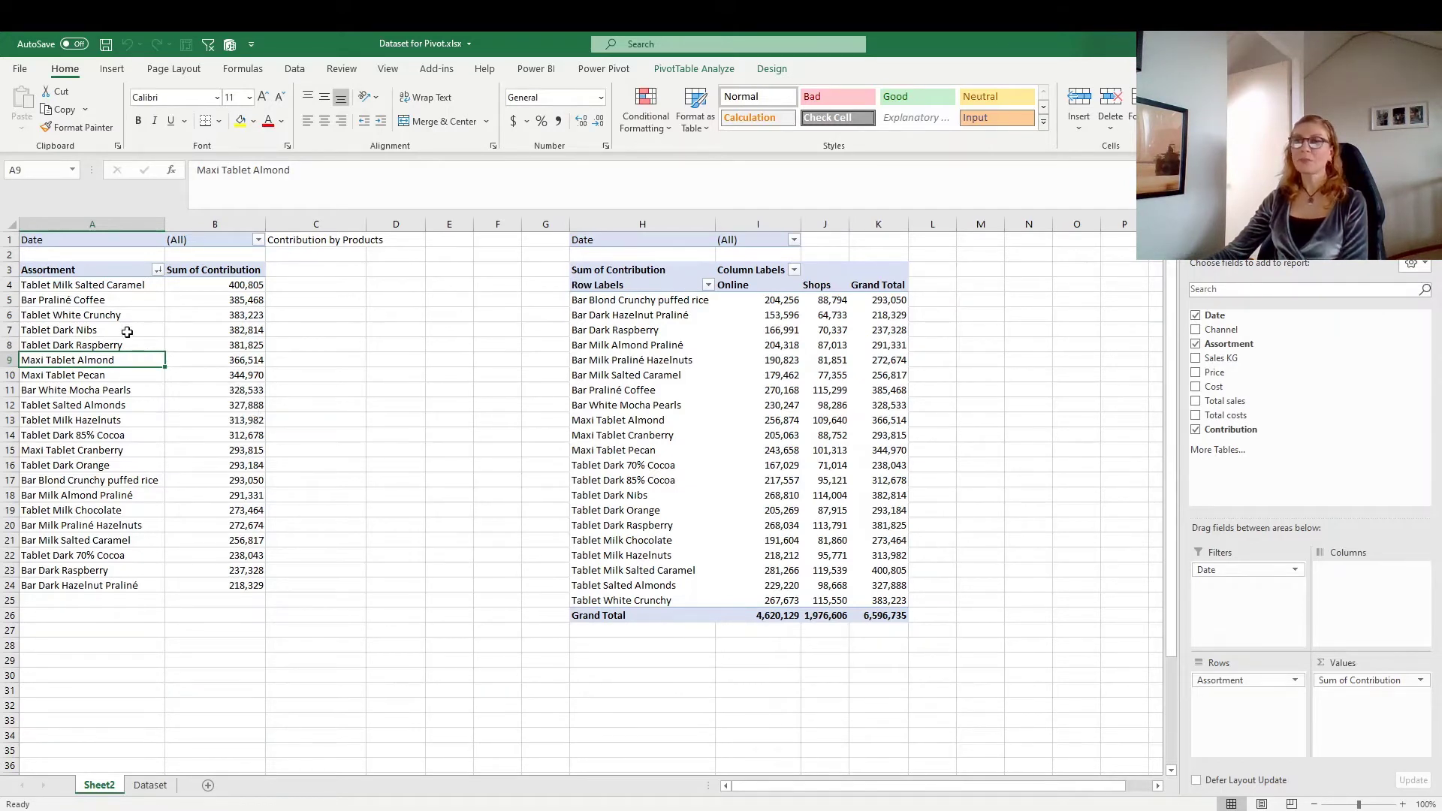
Look over the Insert tab's PivotChart options, then go to the Dataset sheet.
{"action": "left_click", "coordinate": [109, 69]}
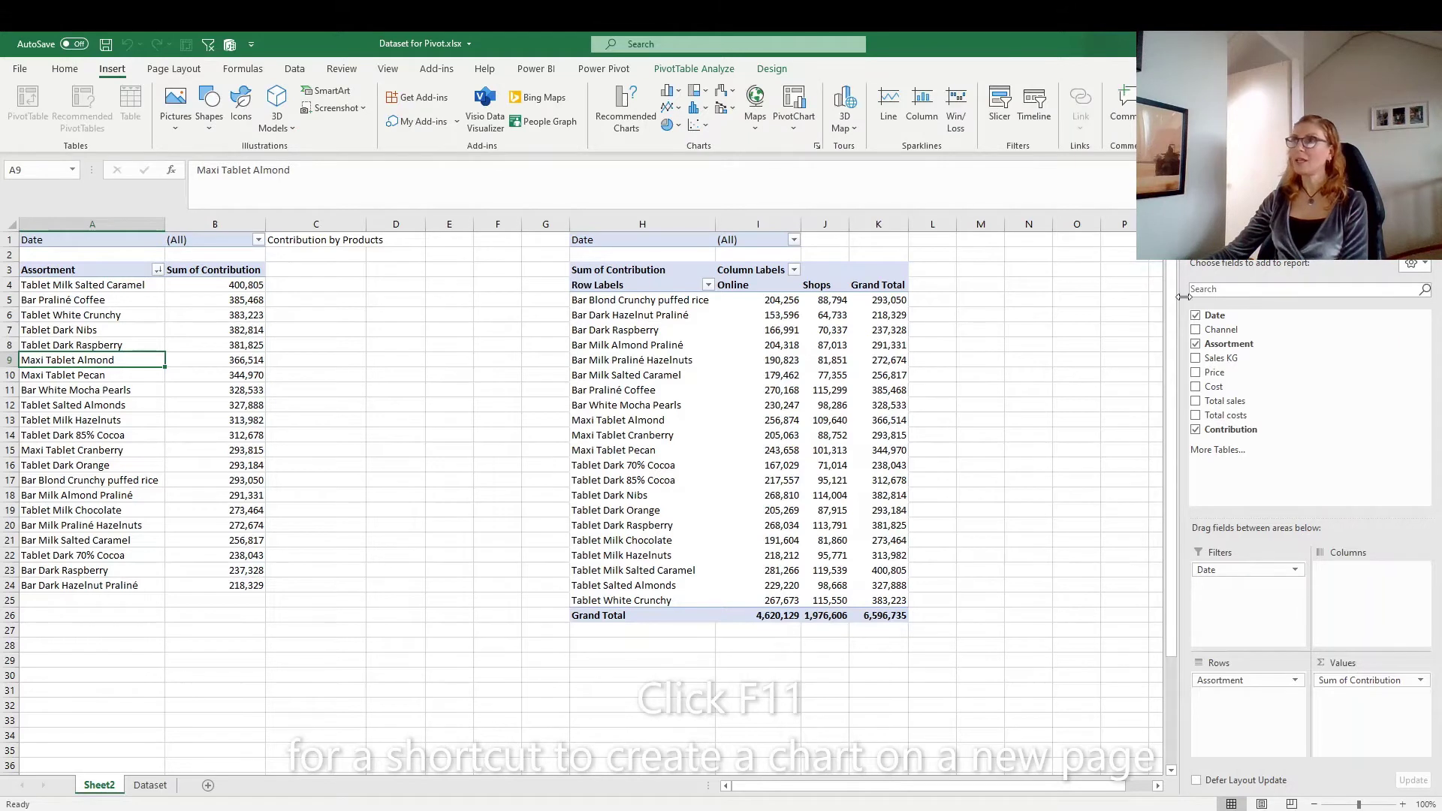
{"action": "left_click", "coordinate": [795, 128]}
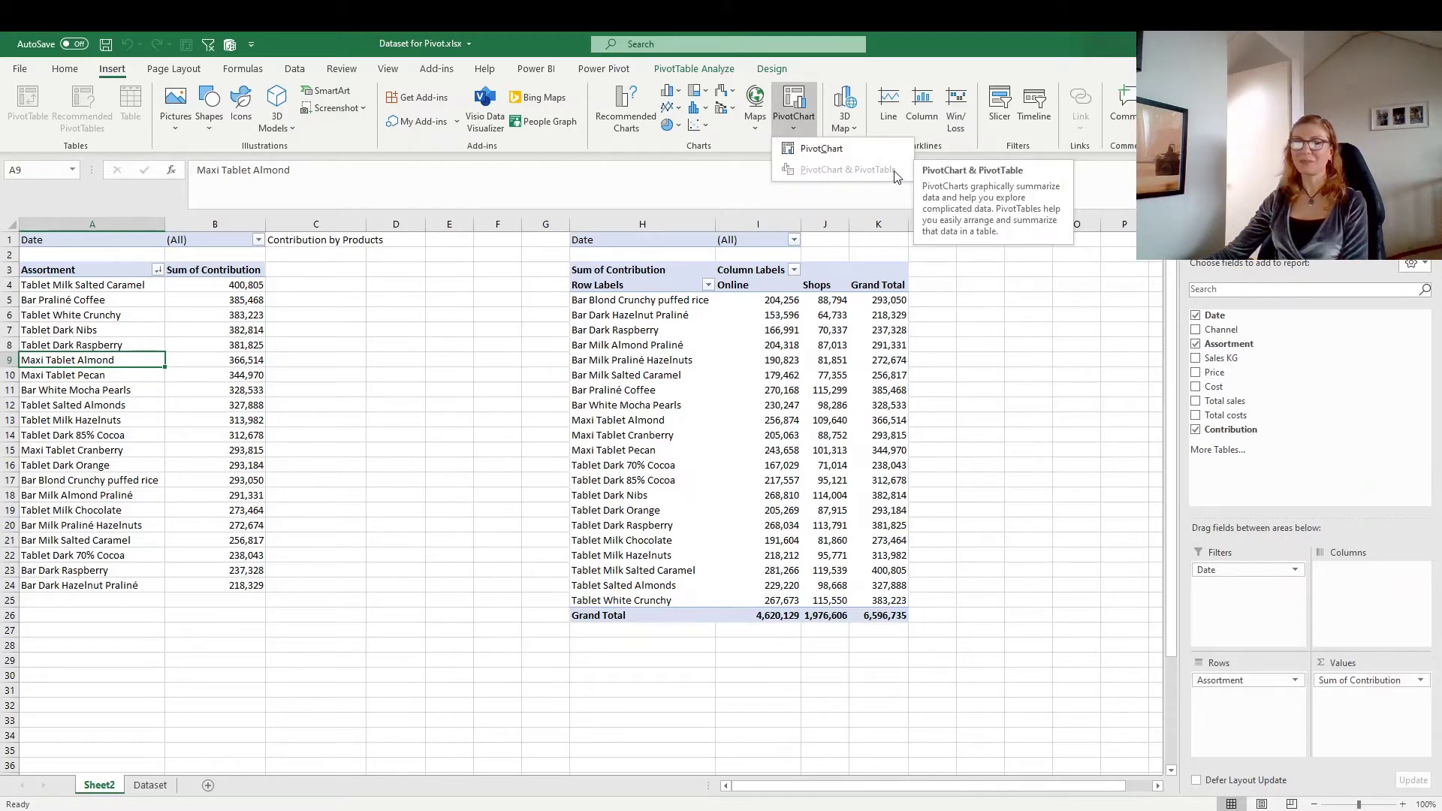
{"action": "left_click", "coordinate": [432, 487]}
{"action": "left_click", "coordinate": [151, 786]}
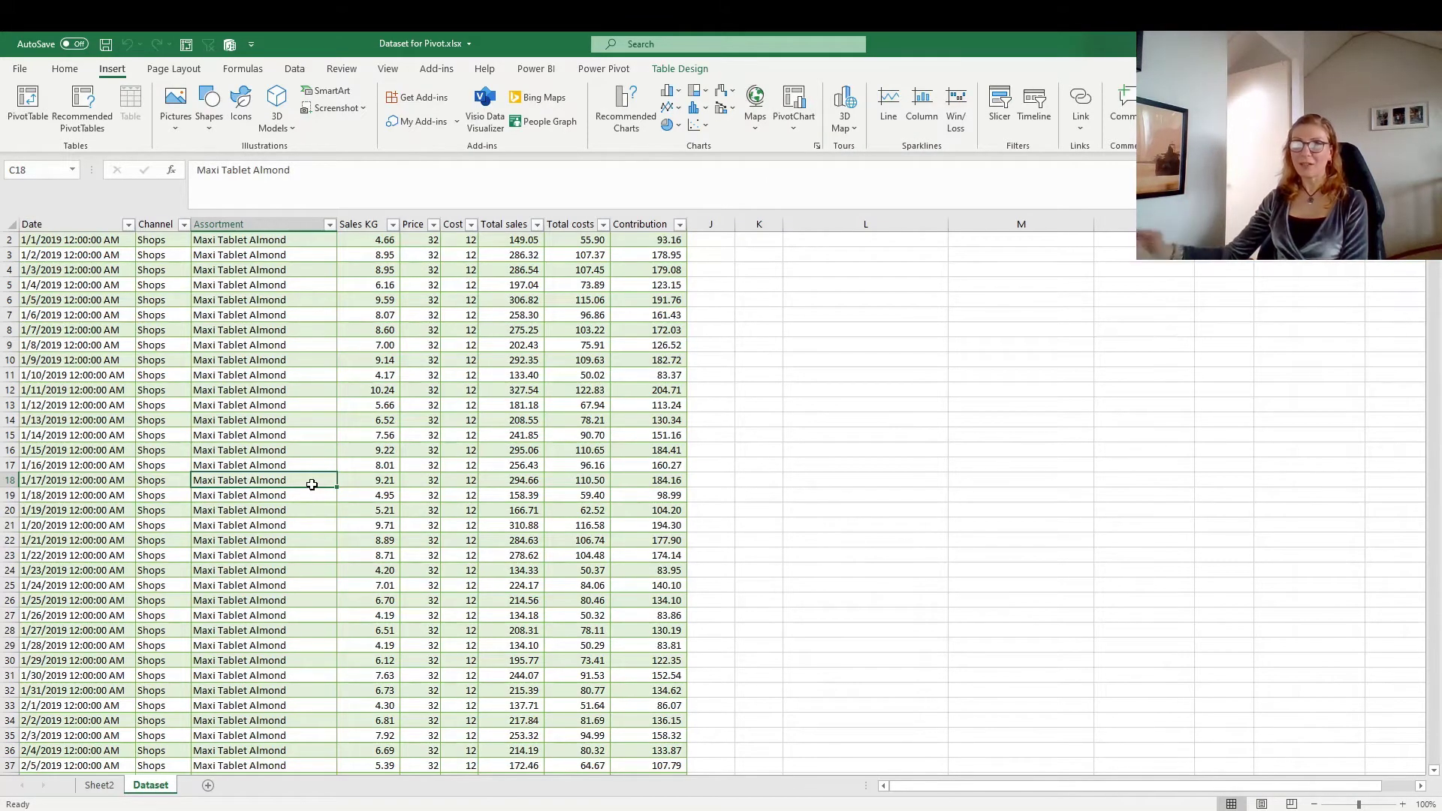
Build an empty PivotChart & PivotTable from the Dataset table on a new worksheet, Sheet4.
{"action": "left_click", "coordinate": [277, 403]}
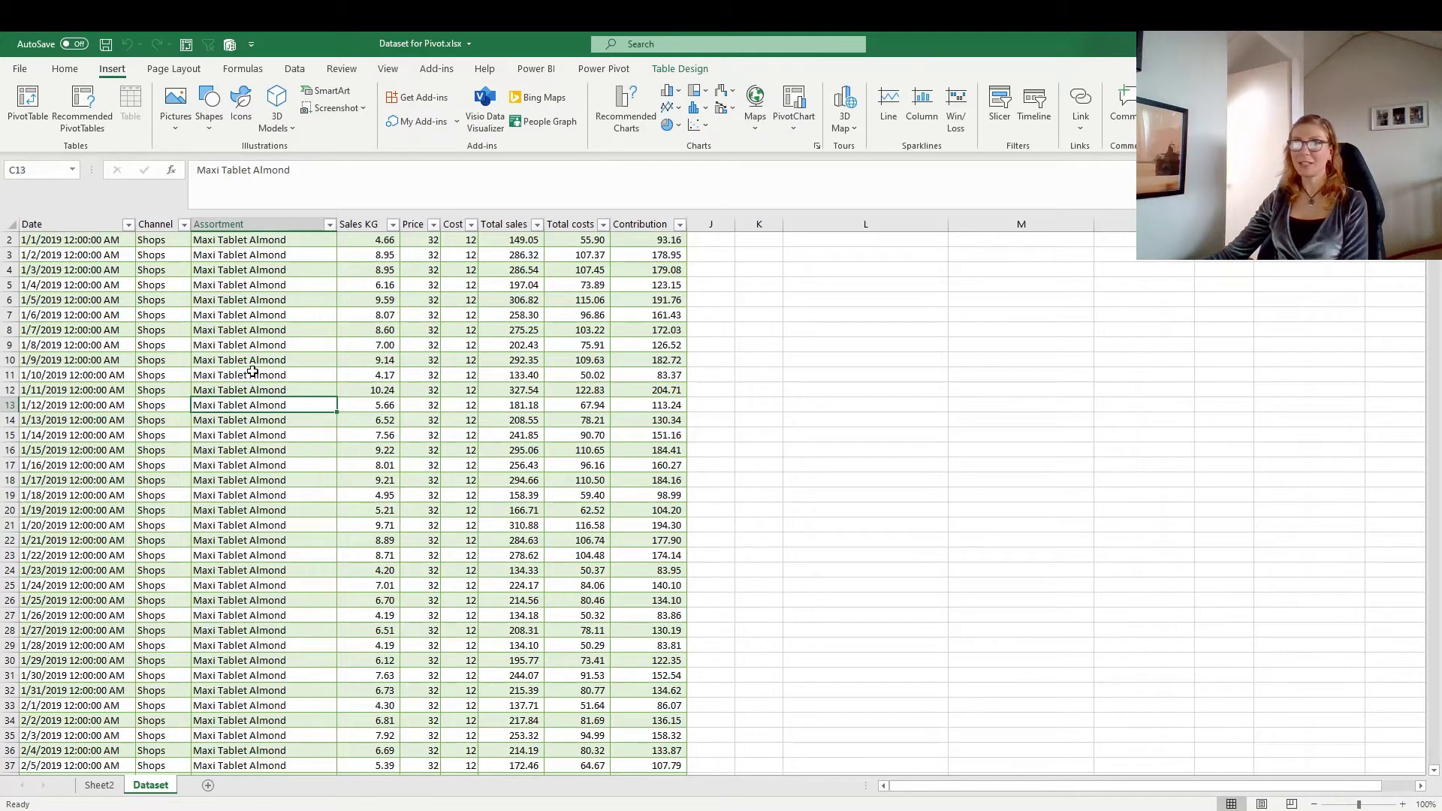
{"action": "left_click", "coordinate": [252, 371]}
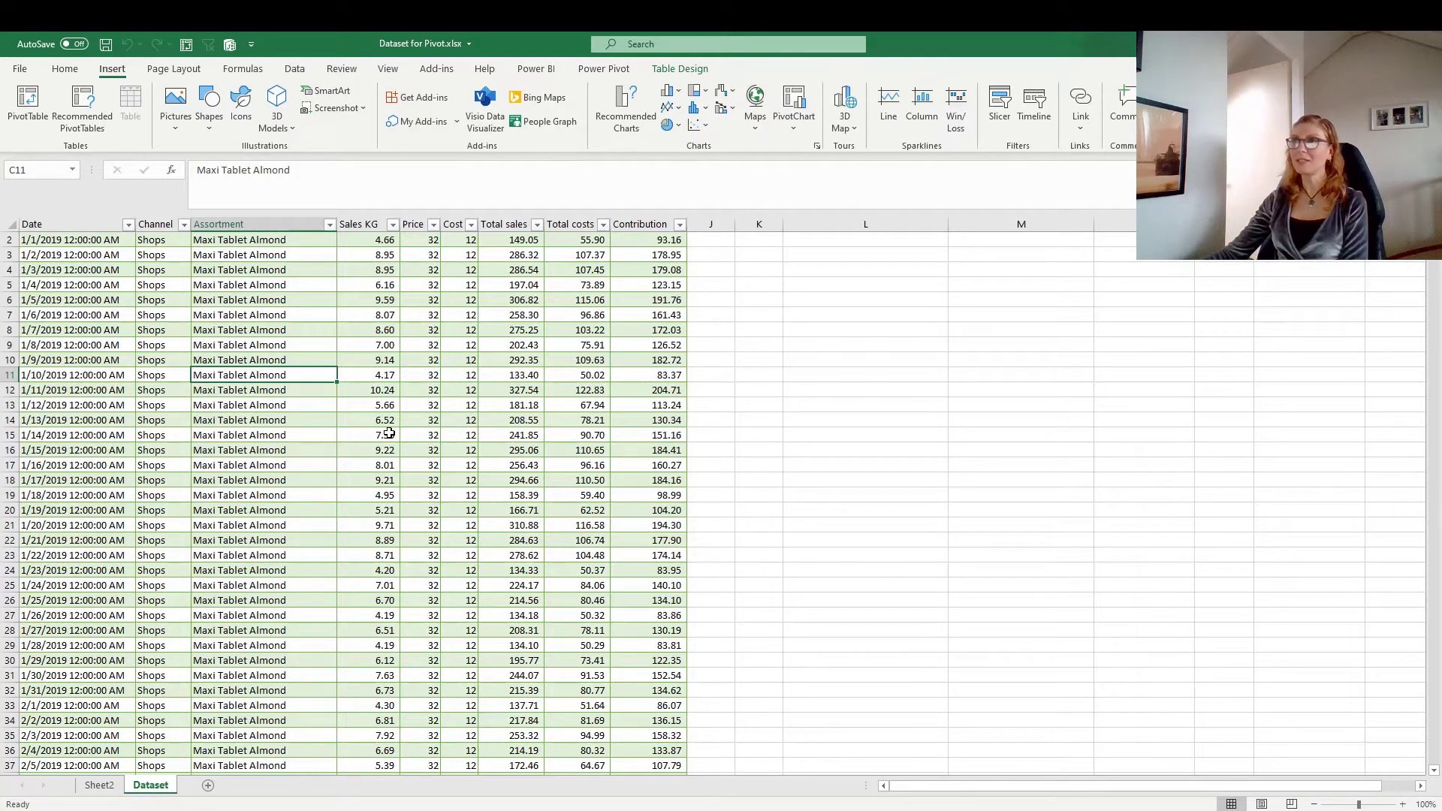
{"action": "left_click", "coordinate": [793, 129]}
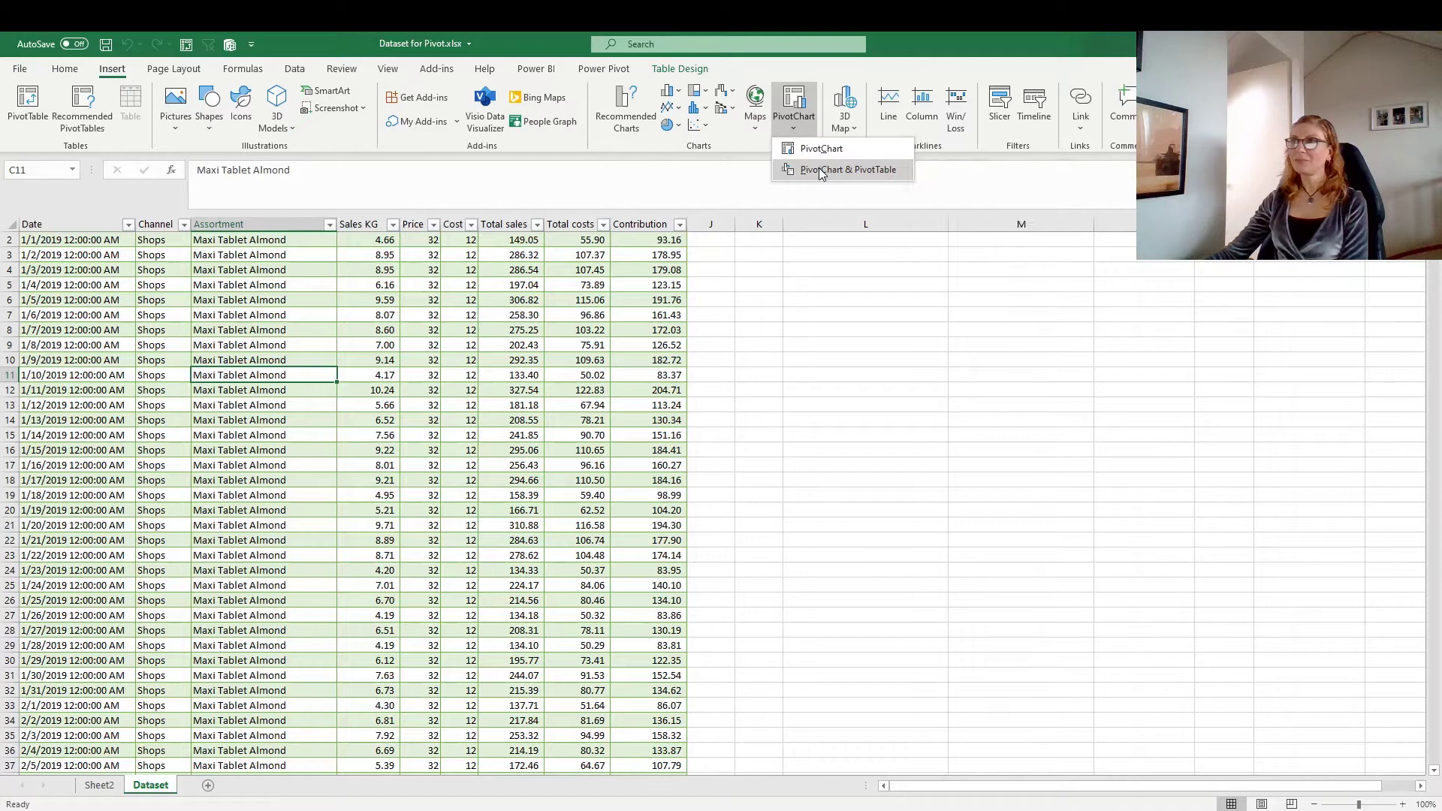
{"action": "left_click", "coordinate": [821, 171]}
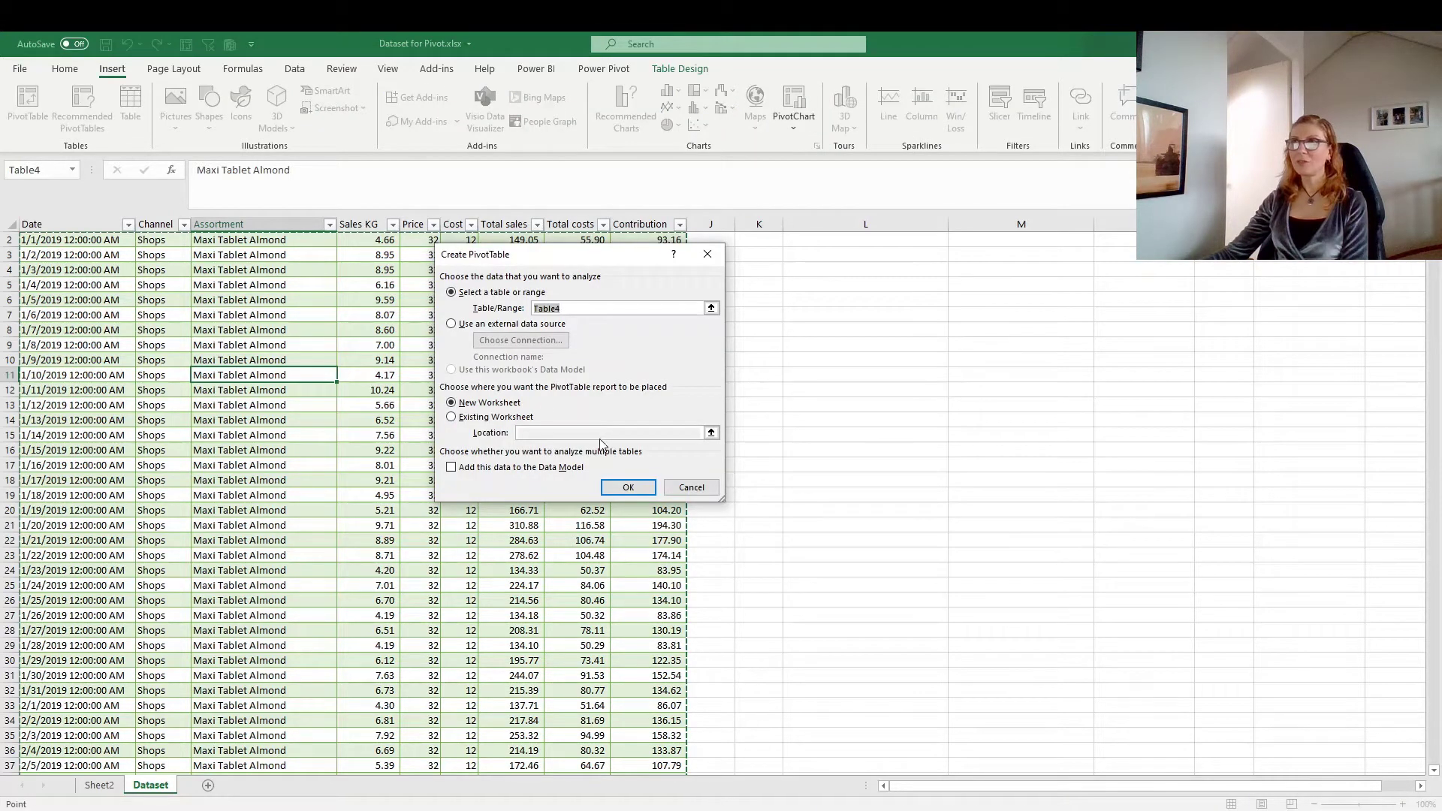
{"action": "left_click", "coordinate": [628, 488]}
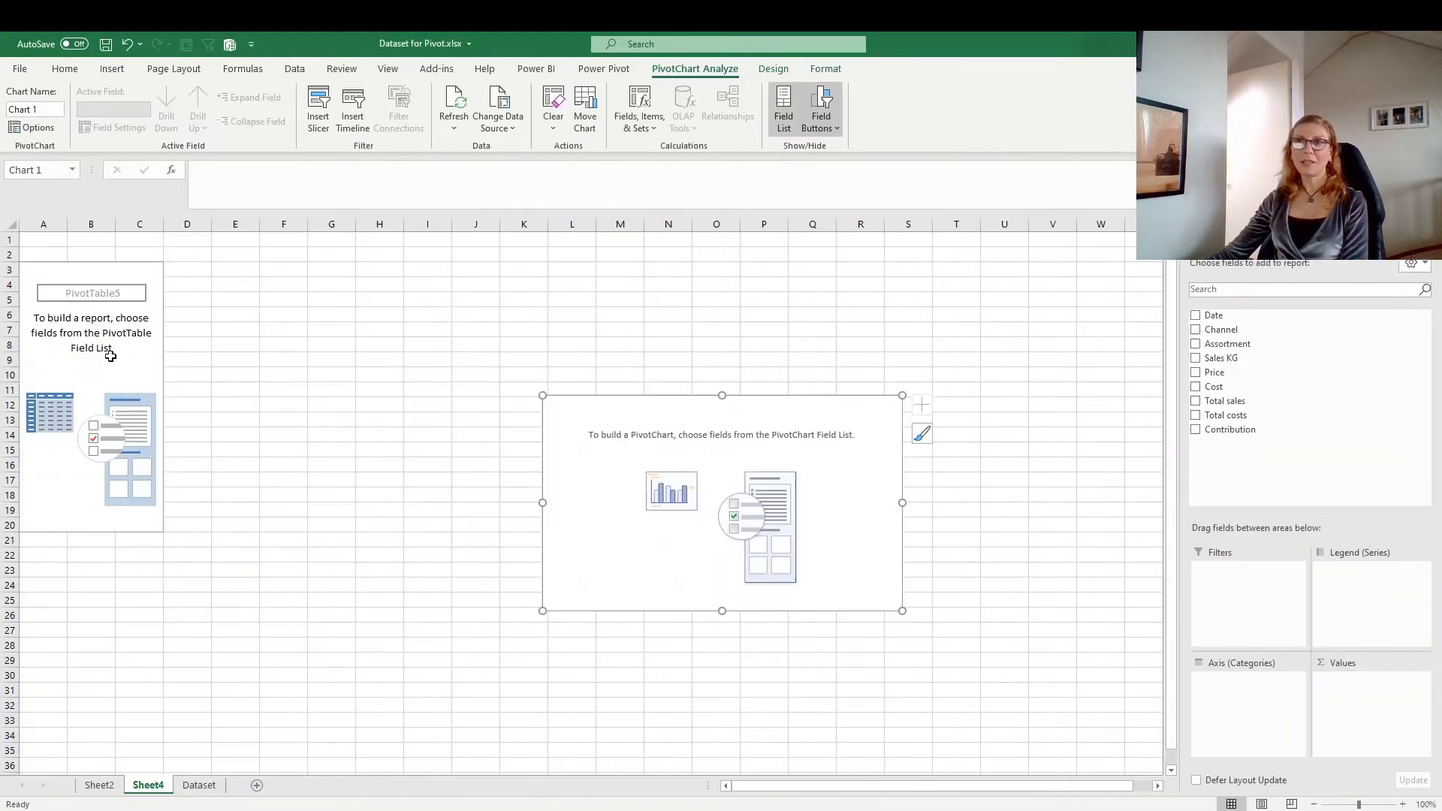
{"action": "left_click", "coordinate": [110, 364]}
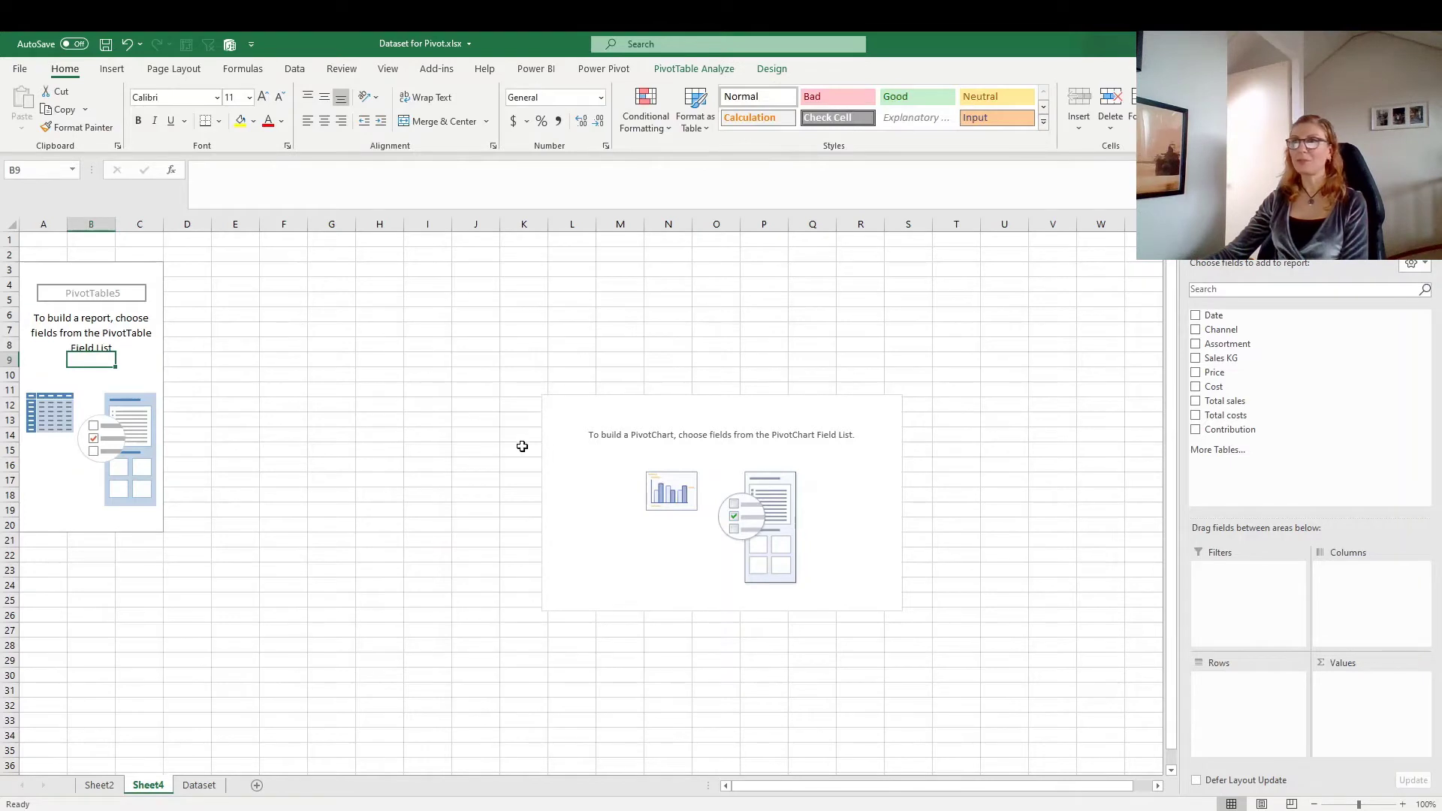
{"action": "left_click", "coordinate": [596, 441]}
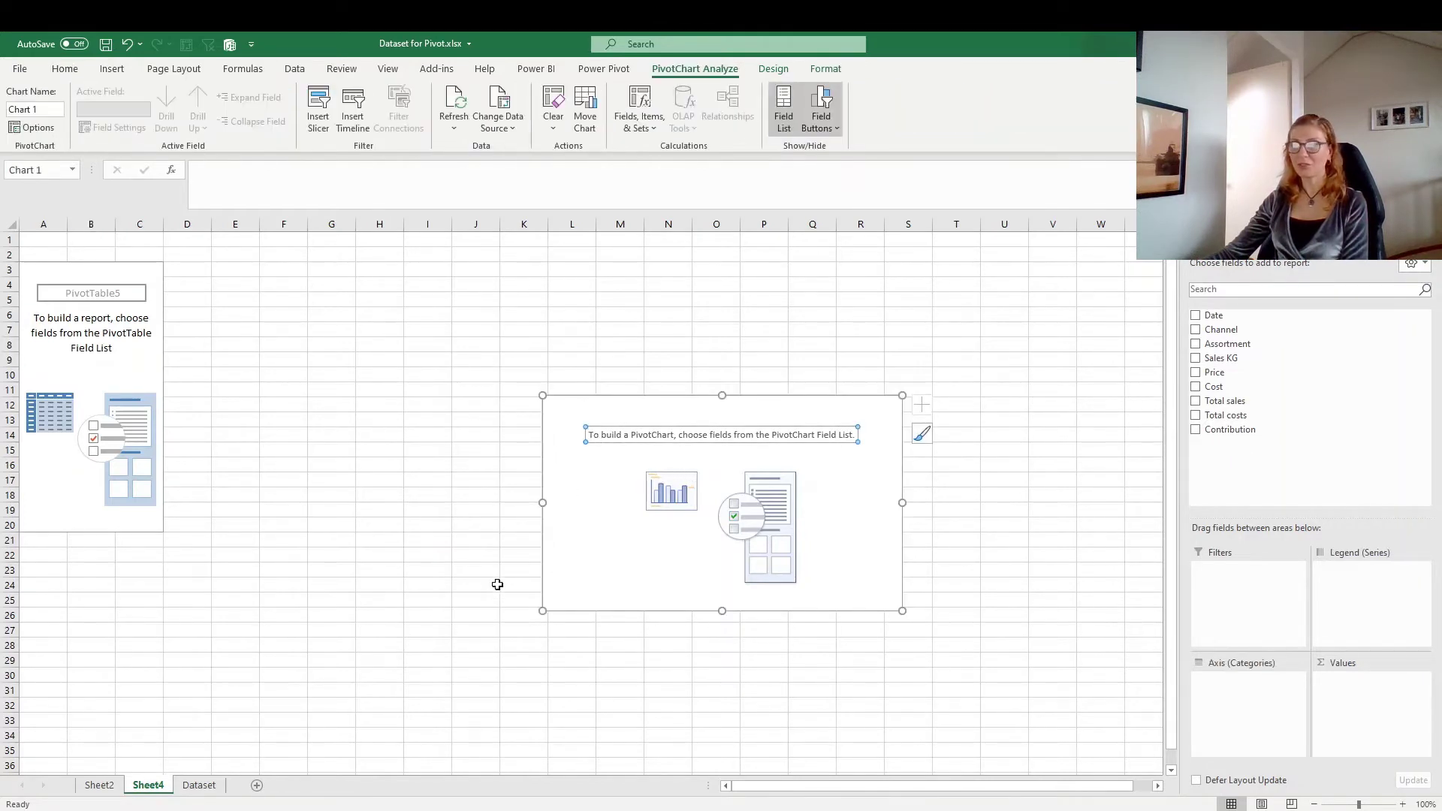
Back on Sheet2, select the Maxi Tablet Almond row of the Contribution pivot and show PivotTable Analyze.
{"action": "left_click", "coordinate": [105, 789]}
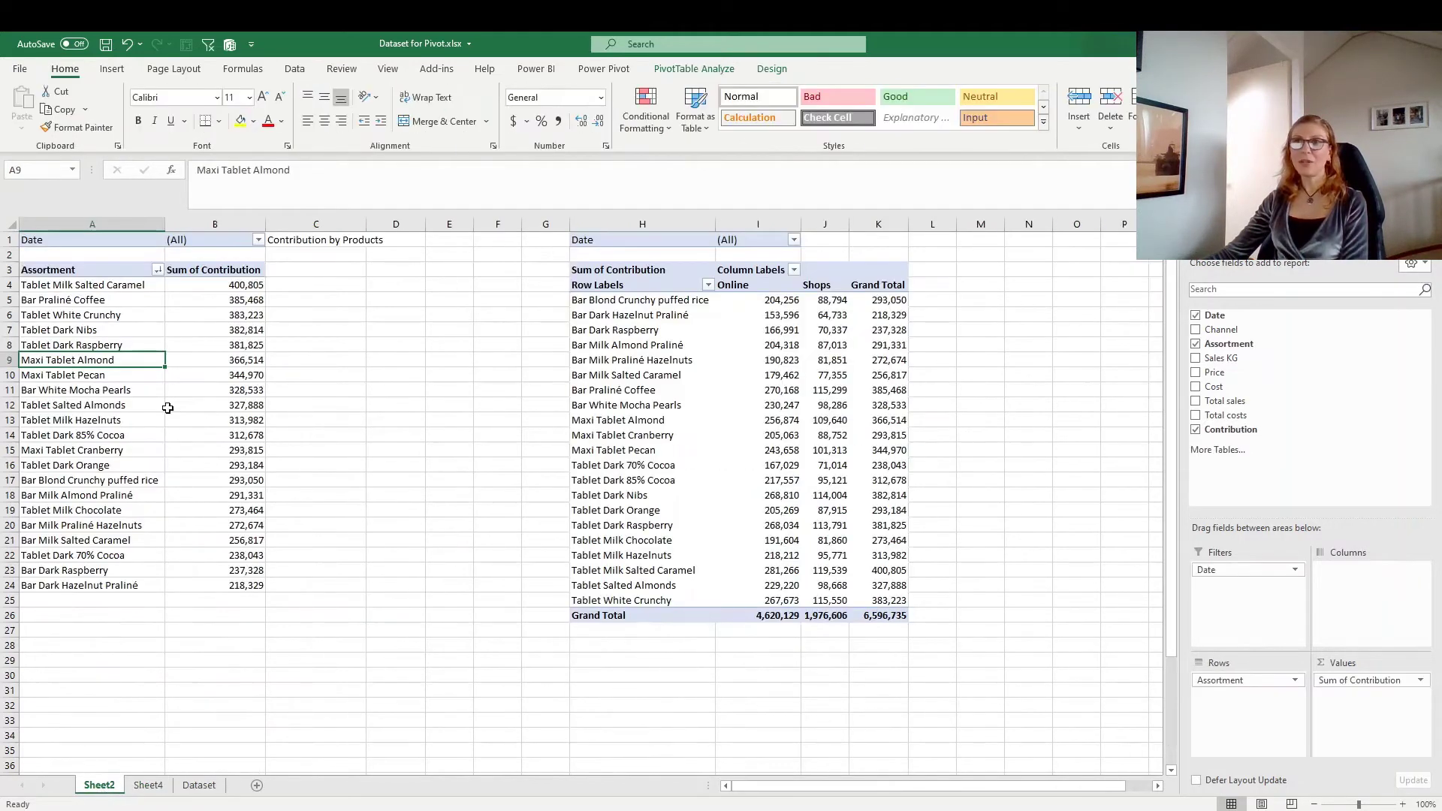
{"action": "left_click", "coordinate": [161, 315]}
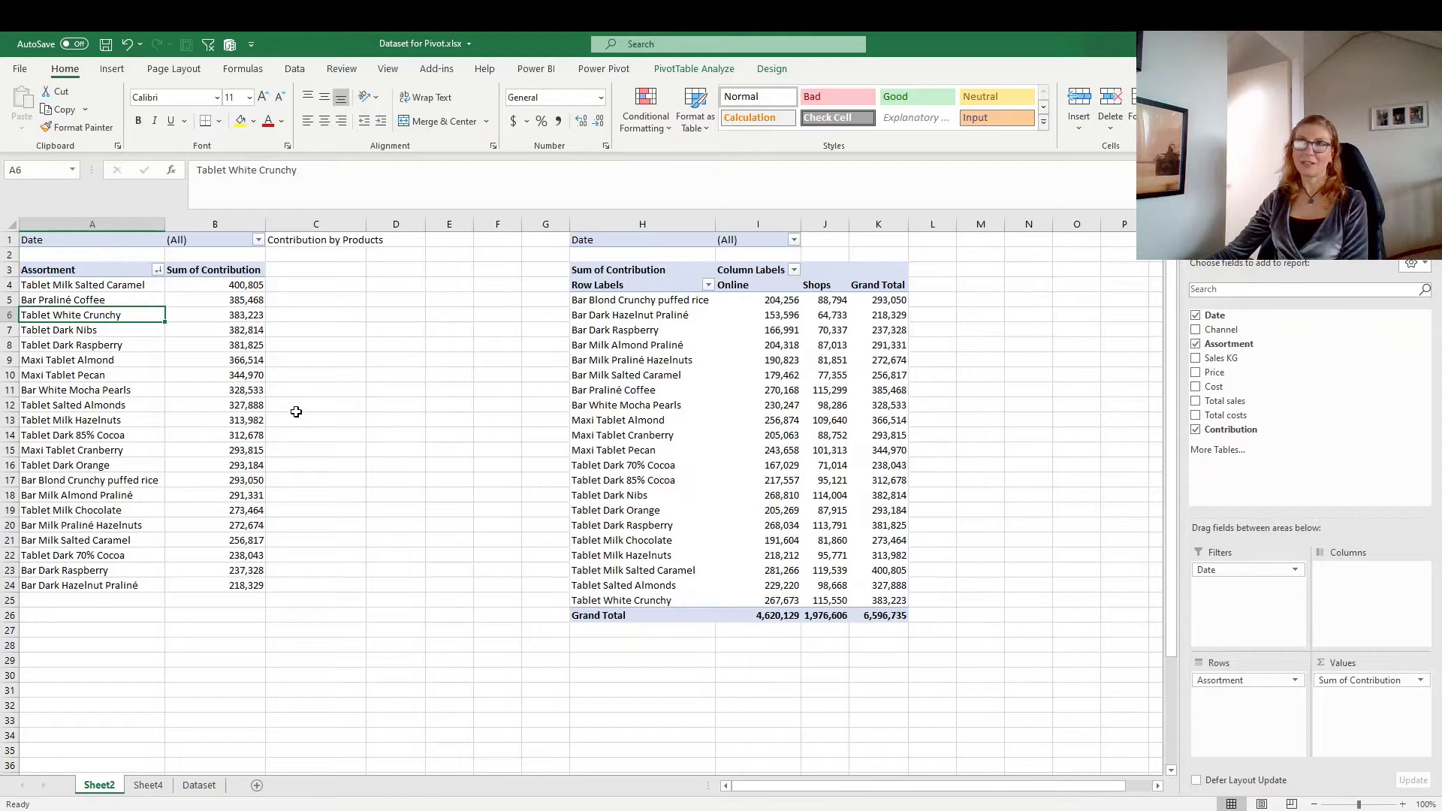
{"action": "left_click", "coordinate": [199, 421]}
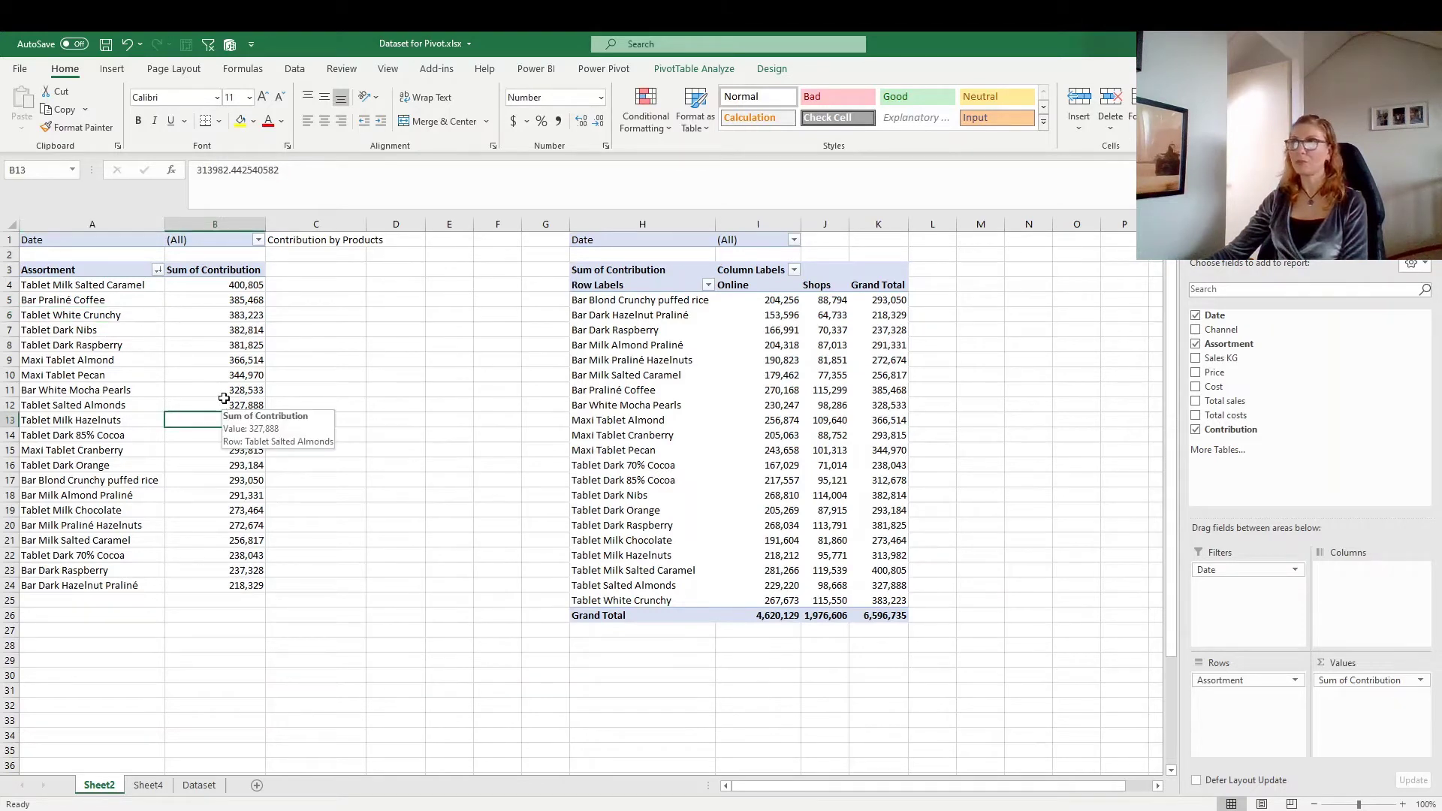
{"action": "left_click", "coordinate": [225, 360]}
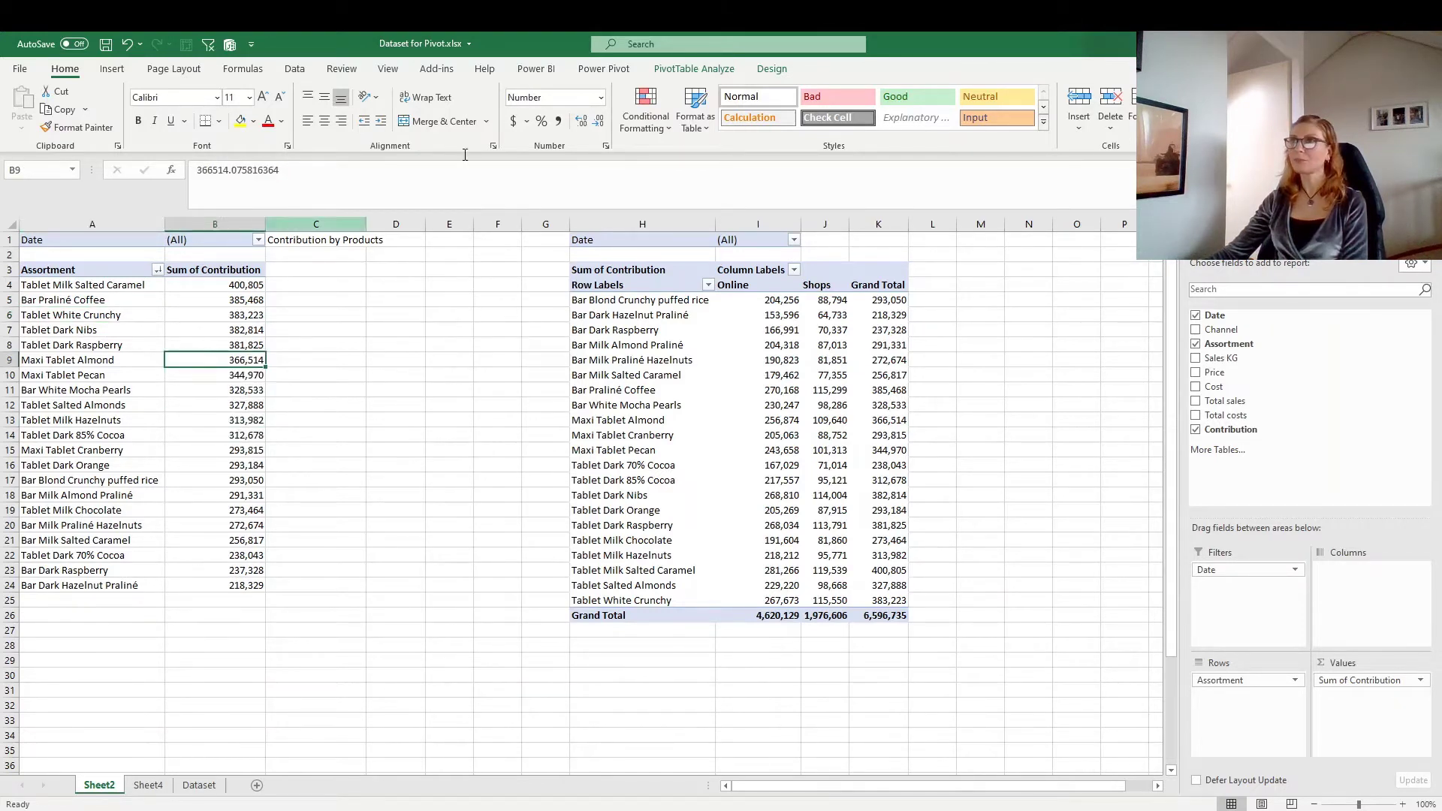
{"action": "left_click", "coordinate": [88, 364]}
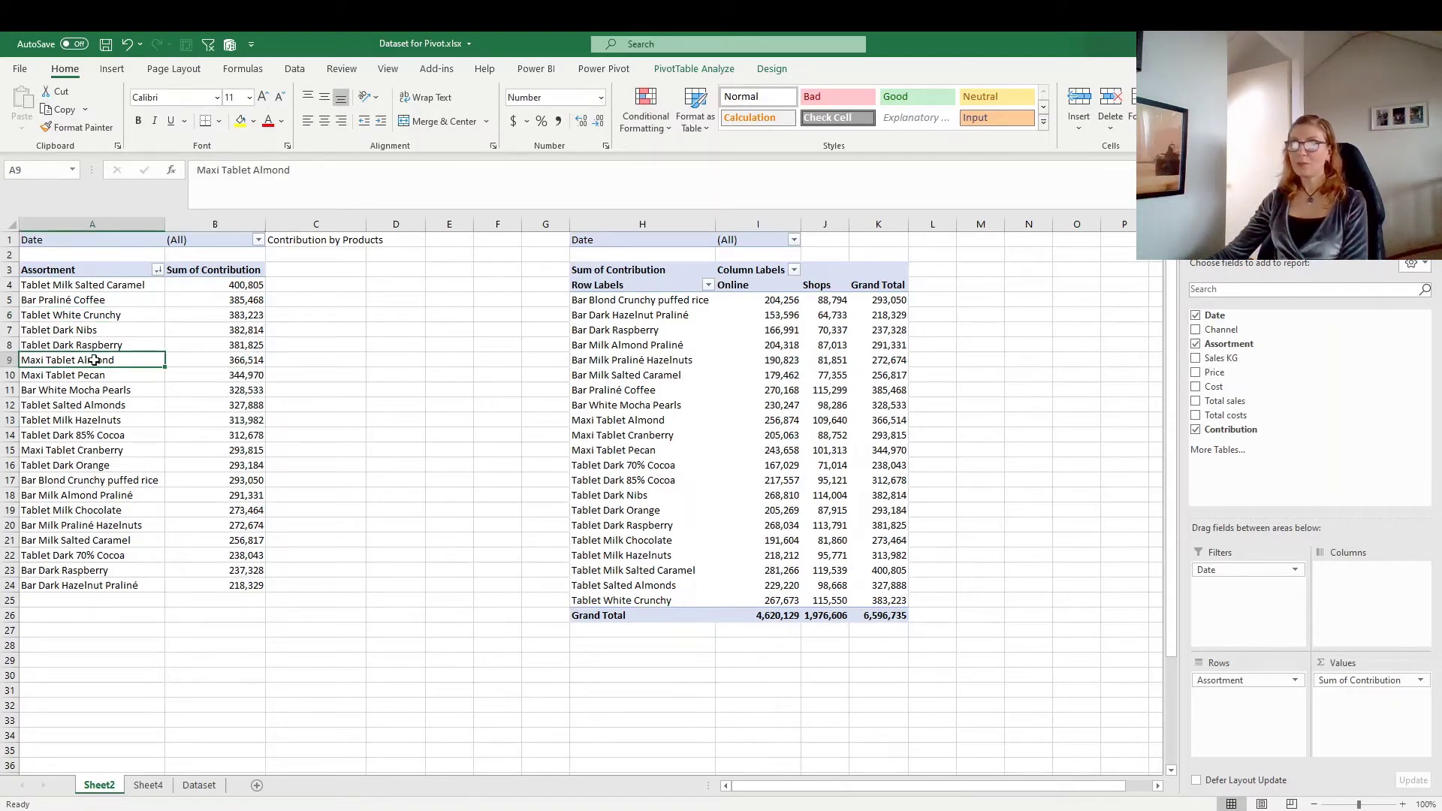
{"action": "left_click", "coordinate": [692, 70]}
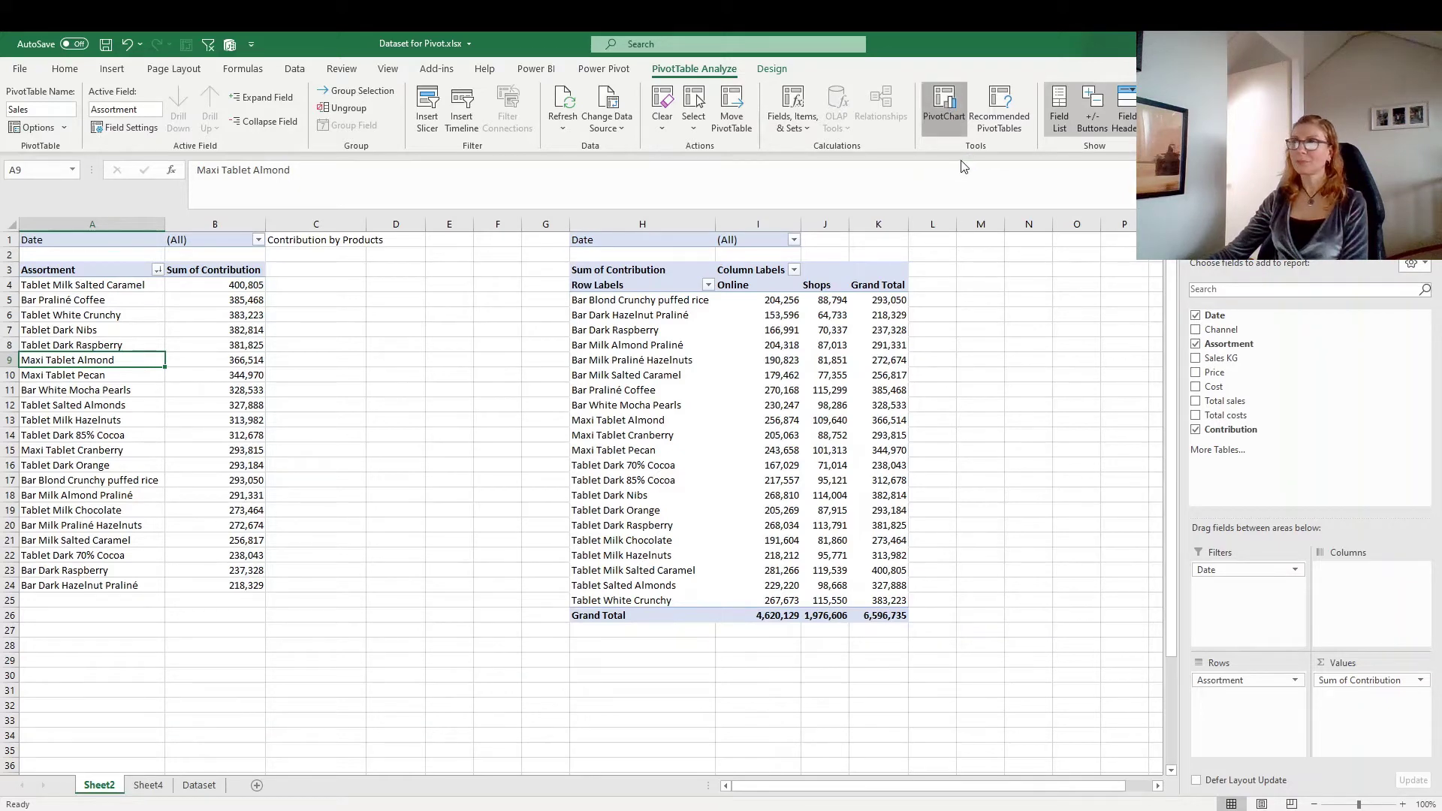
Preview Line and Pie chart types, then settle on Column > Clustered Column in Insert Chart.
{"action": "mouse_move", "coordinate": [653, 374]}
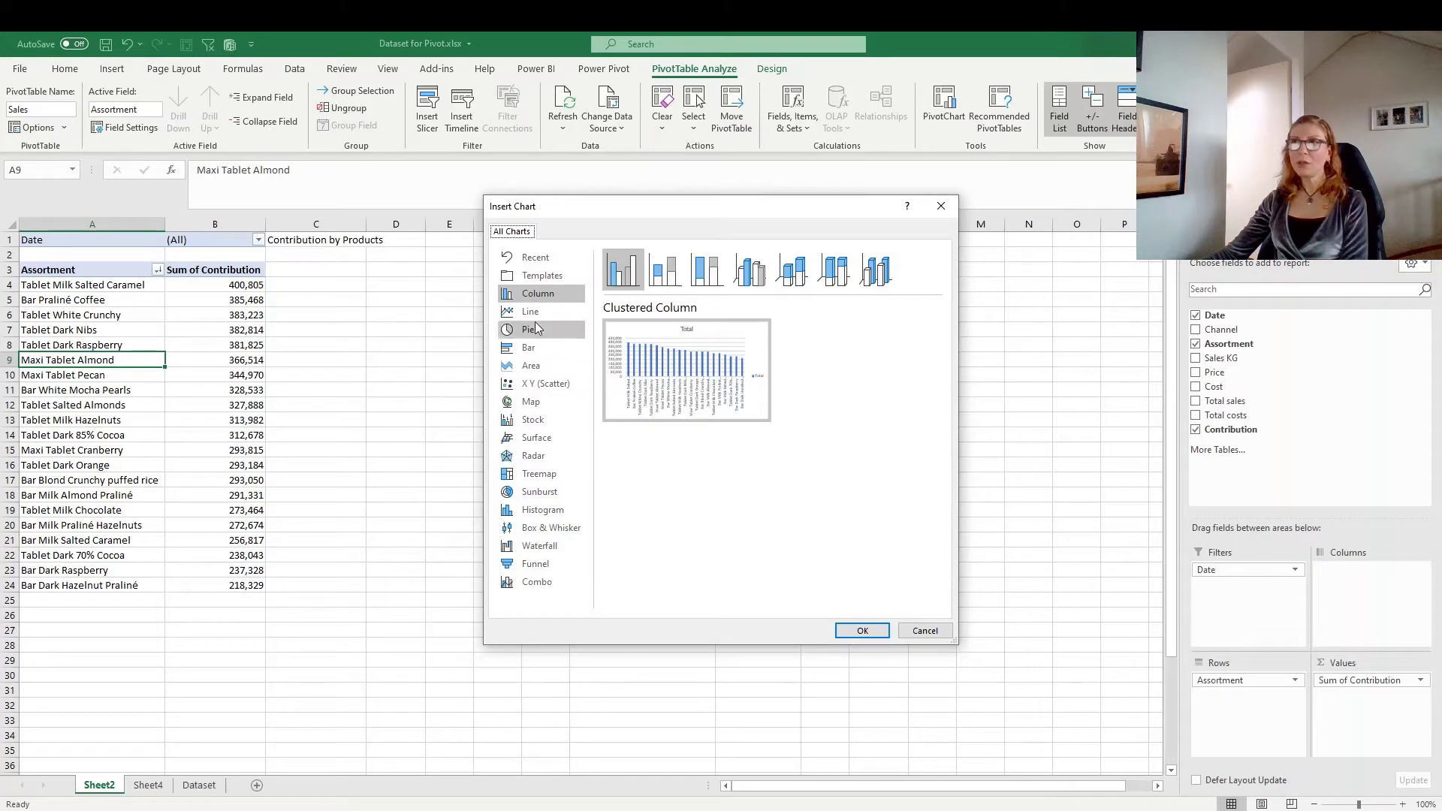
{"action": "left_click", "coordinate": [530, 316]}
{"action": "left_click", "coordinate": [528, 333]}
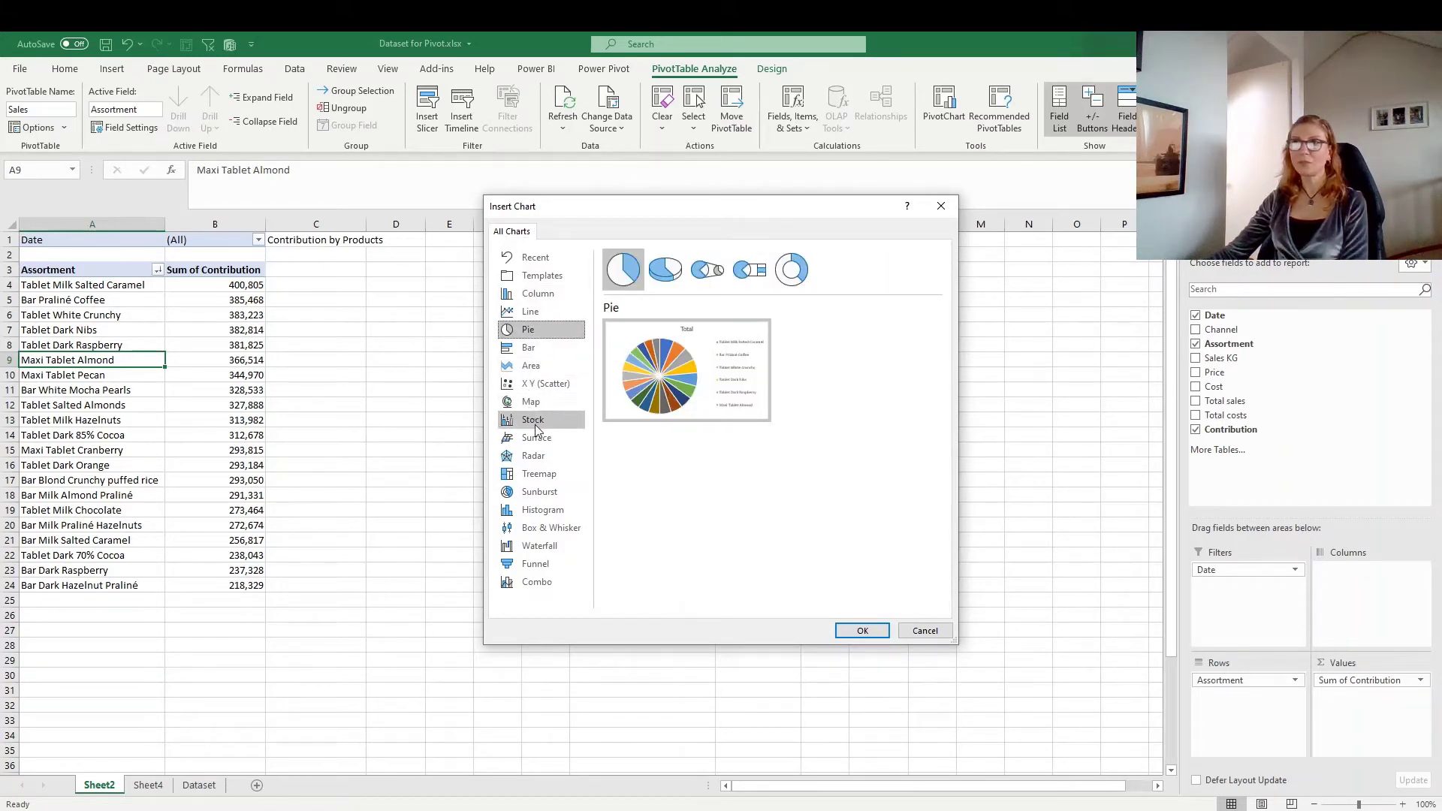
{"action": "left_click", "coordinate": [547, 296]}
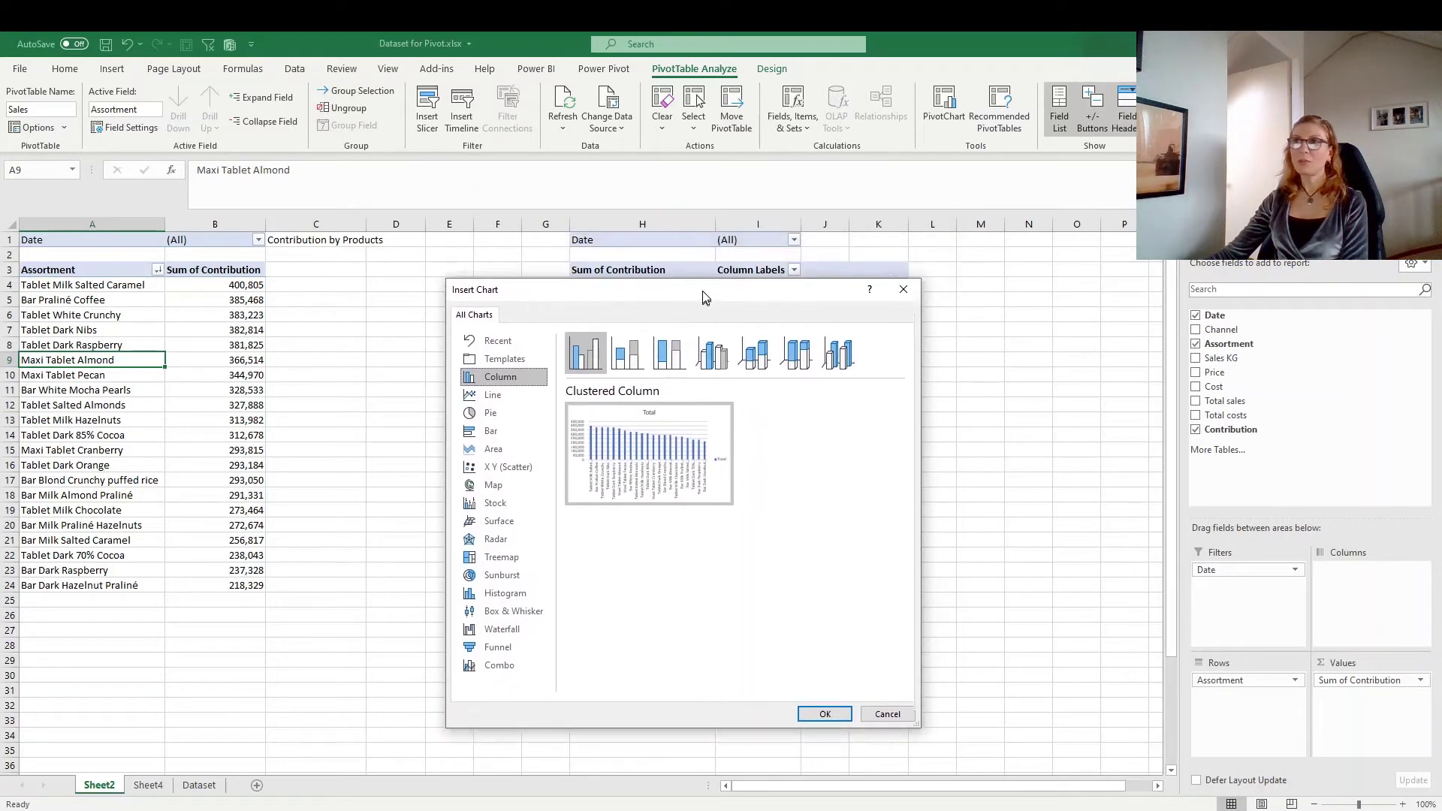
{"action": "mouse_move", "coordinate": [702, 431]}
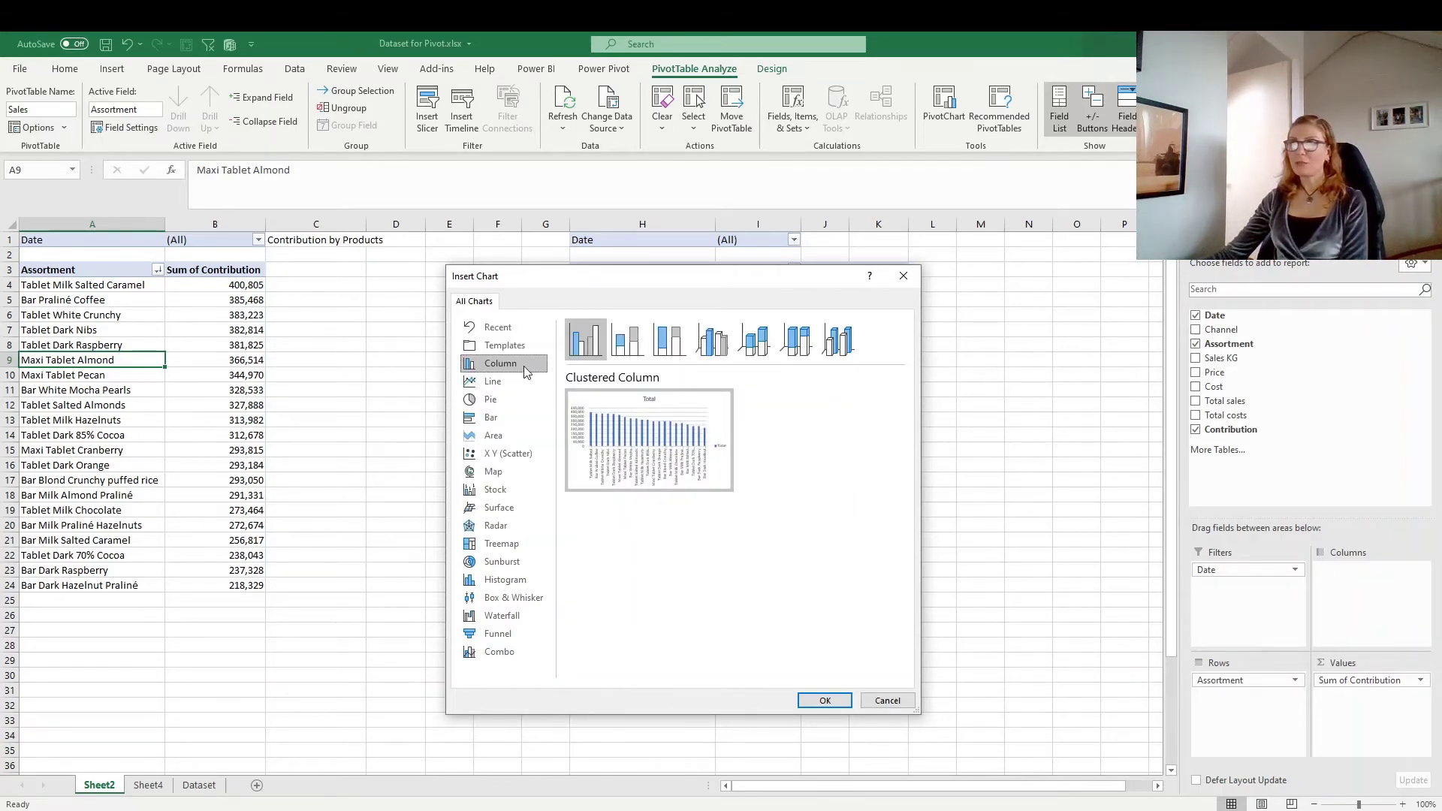
Insert the clustered column PivotChart and move it below the pivot tables around rows 28–36.
{"action": "left_click", "coordinate": [825, 701]}
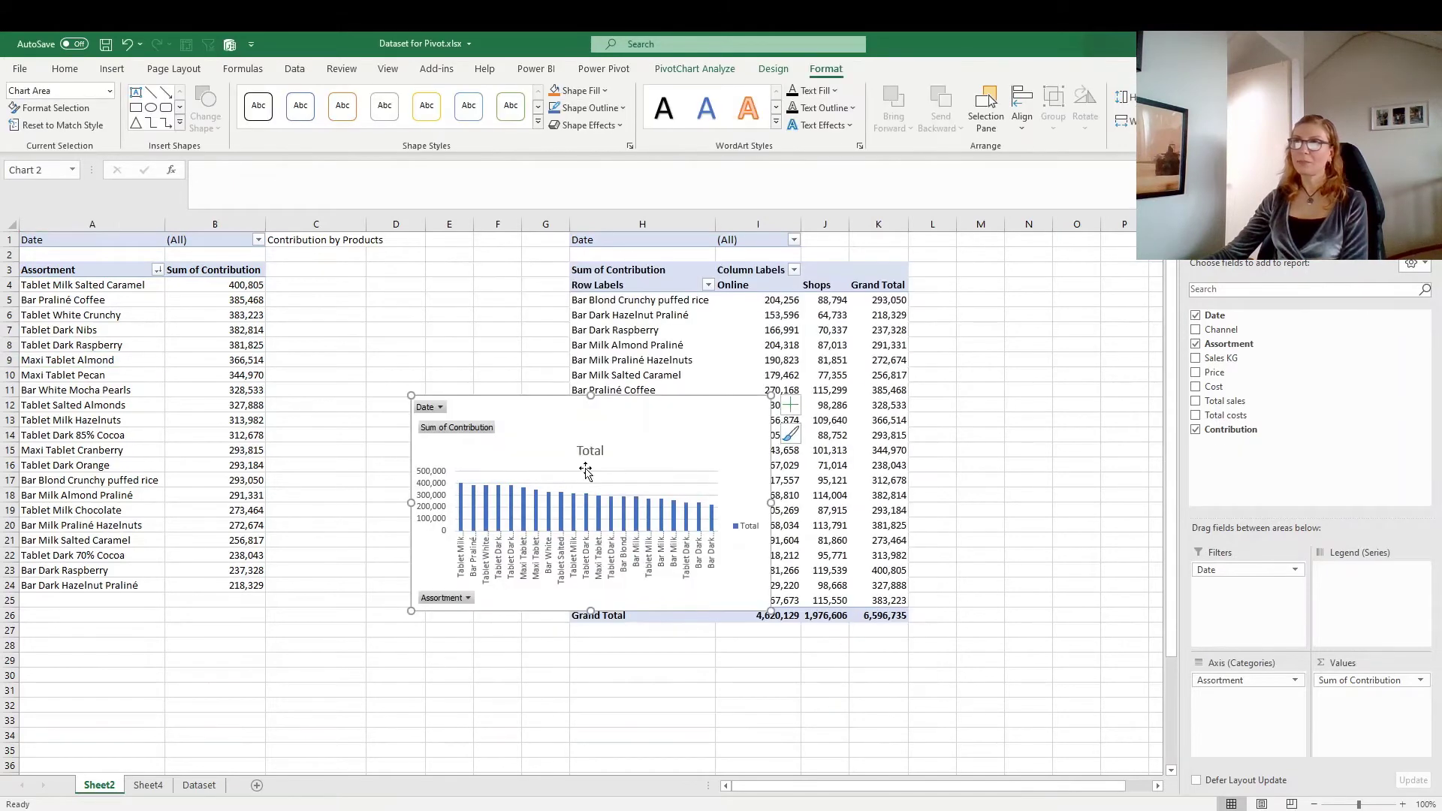
{"action": "left_click_drag", "start_coordinate": [538, 412], "coordinate": [240, 665]}
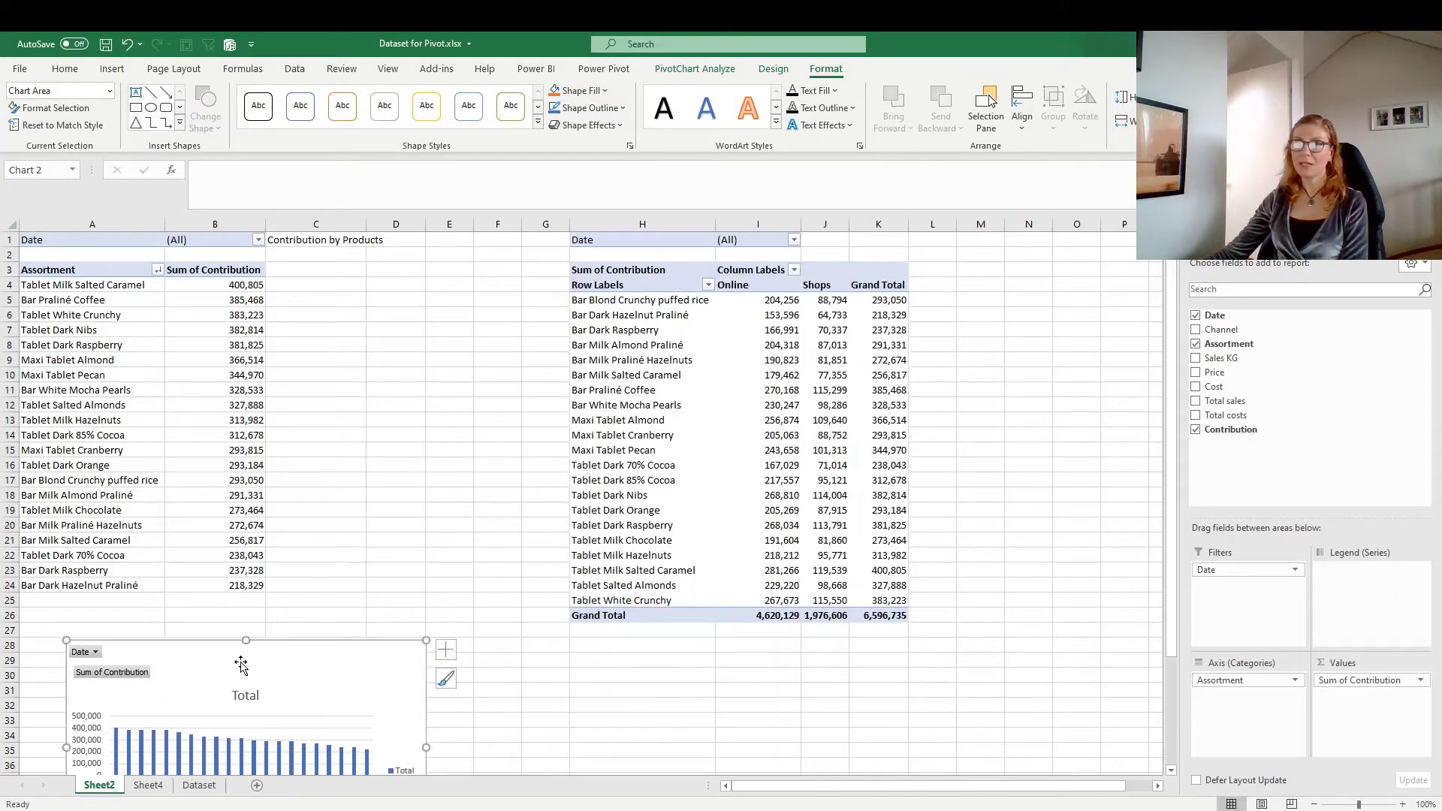
{"action": "left_click", "coordinate": [516, 719]}
{"action": "scroll", "coordinate": [542, 699], "scroll_direction": "down", "scroll_amount": 3}
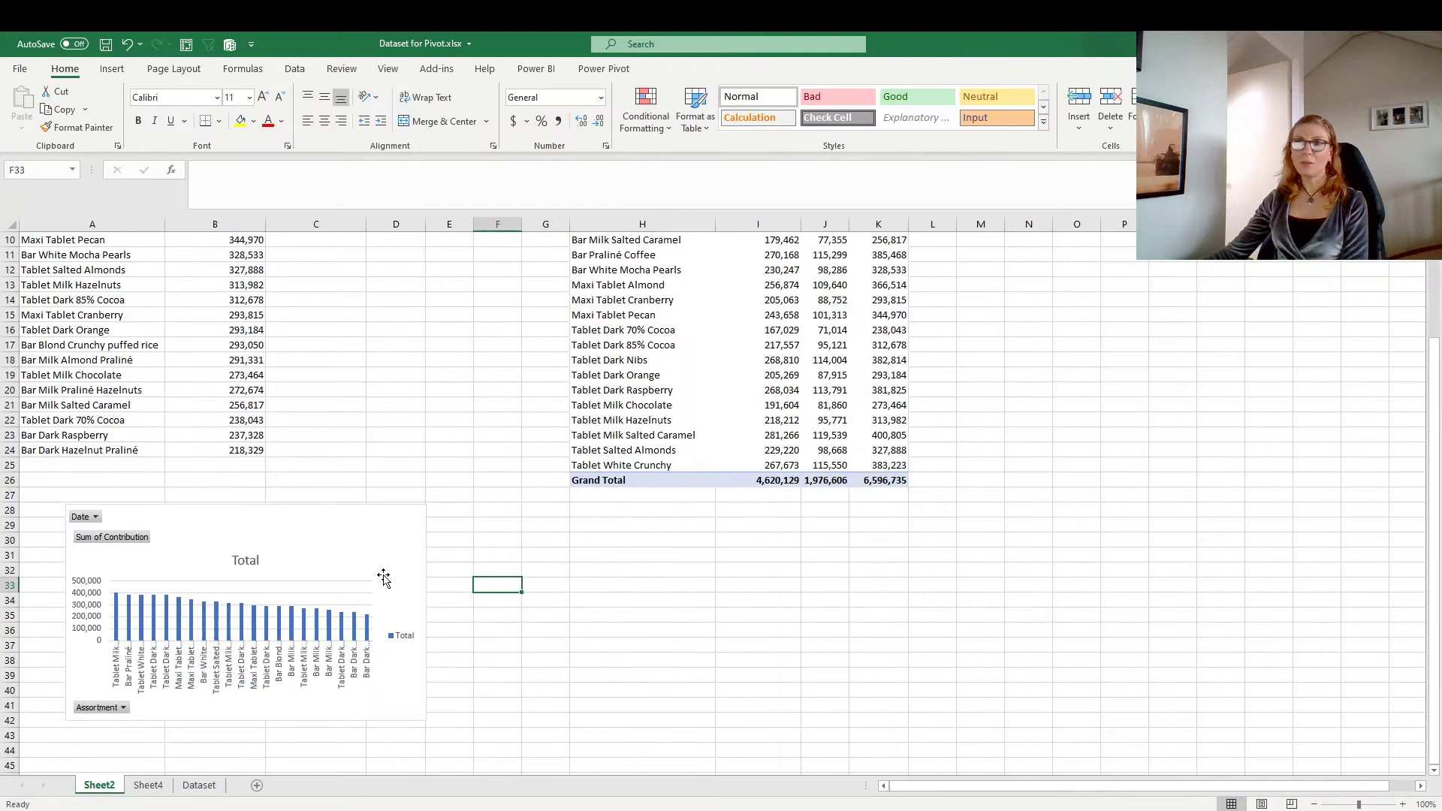
Try shifting the chart right under the other pivot, then undo to keep it beneath the left one.
{"action": "left_click", "coordinate": [373, 550]}
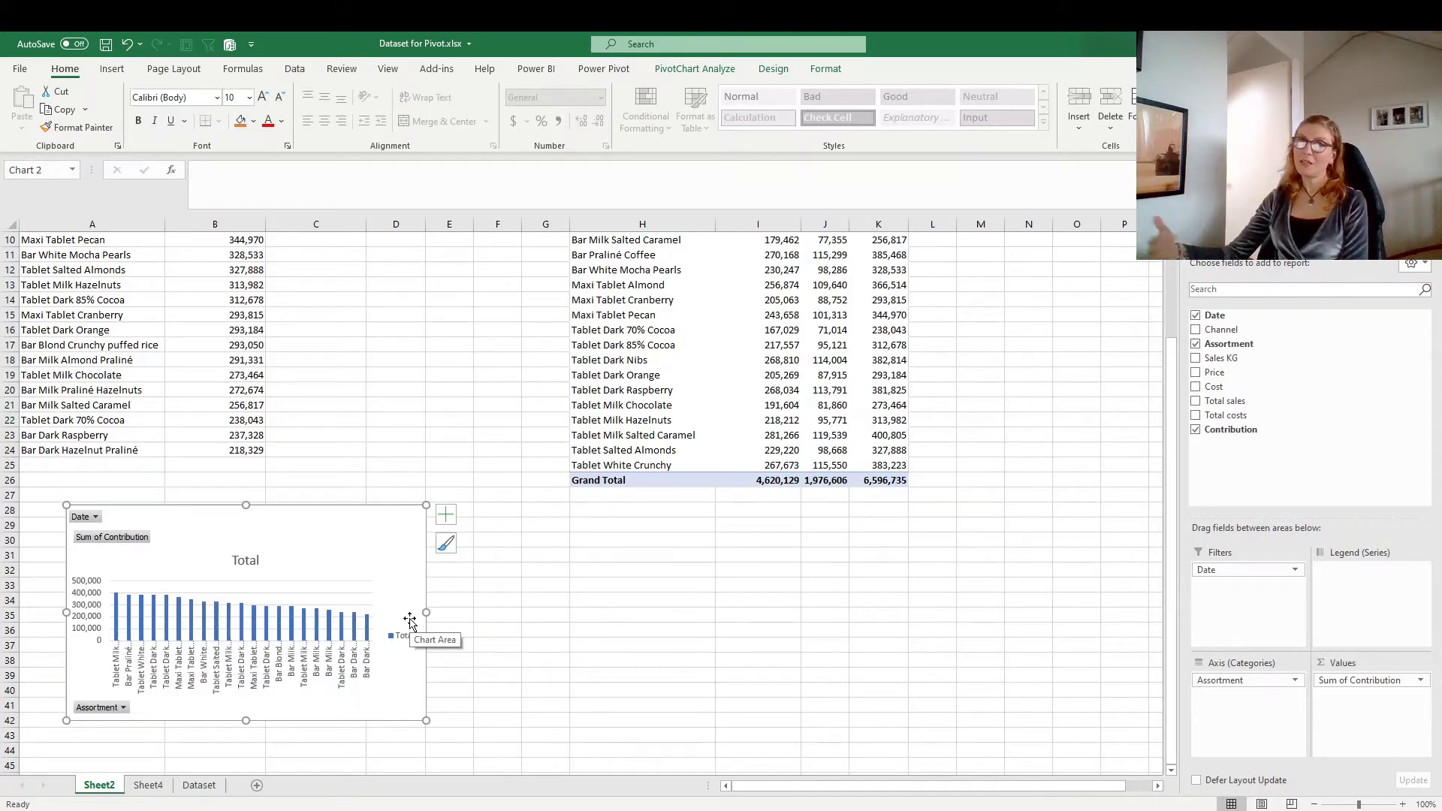
{"action": "left_click_drag", "start_coordinate": [410, 619], "coordinate": [524, 639]}
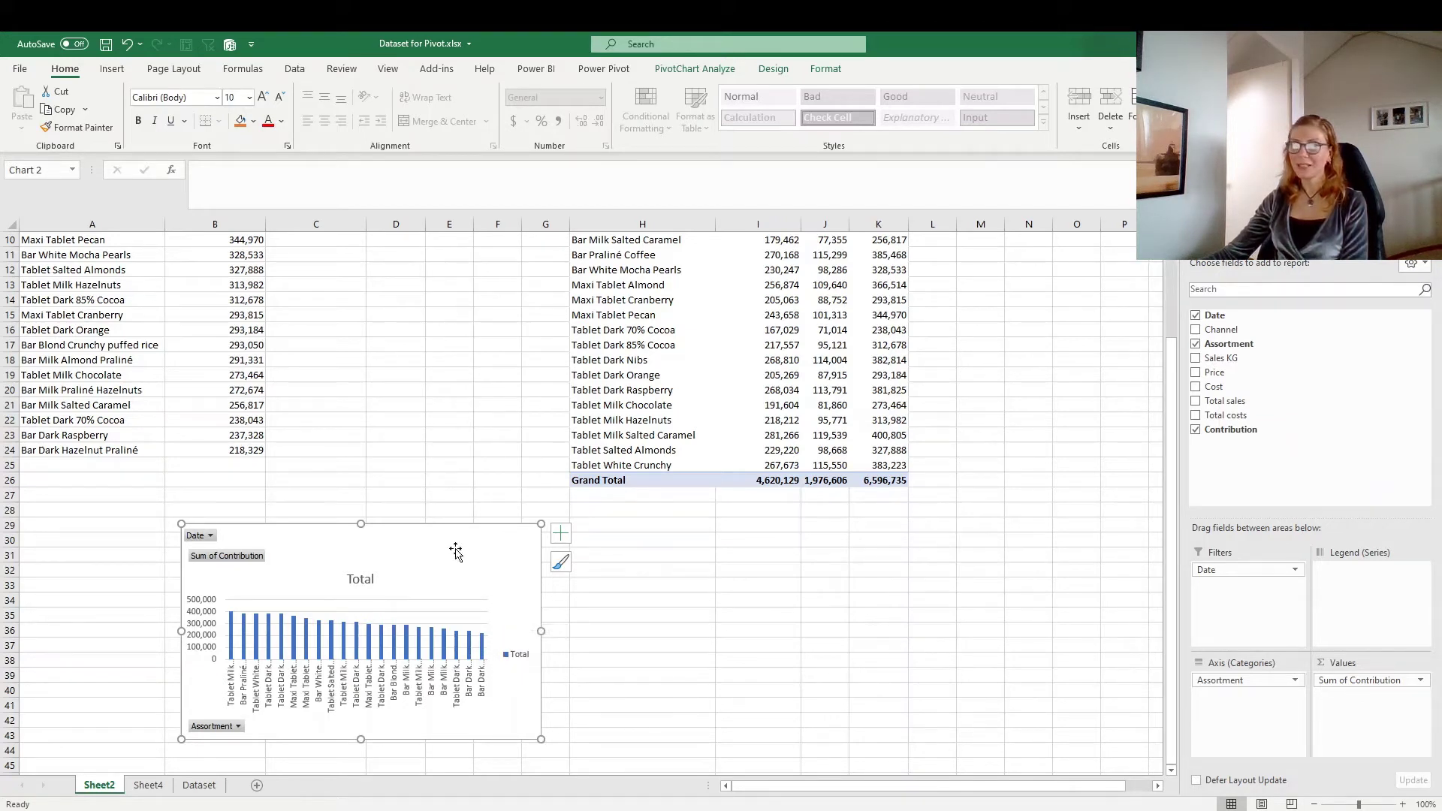
{"action": "left_click_drag", "start_coordinate": [460, 556], "coordinate": [729, 565]}
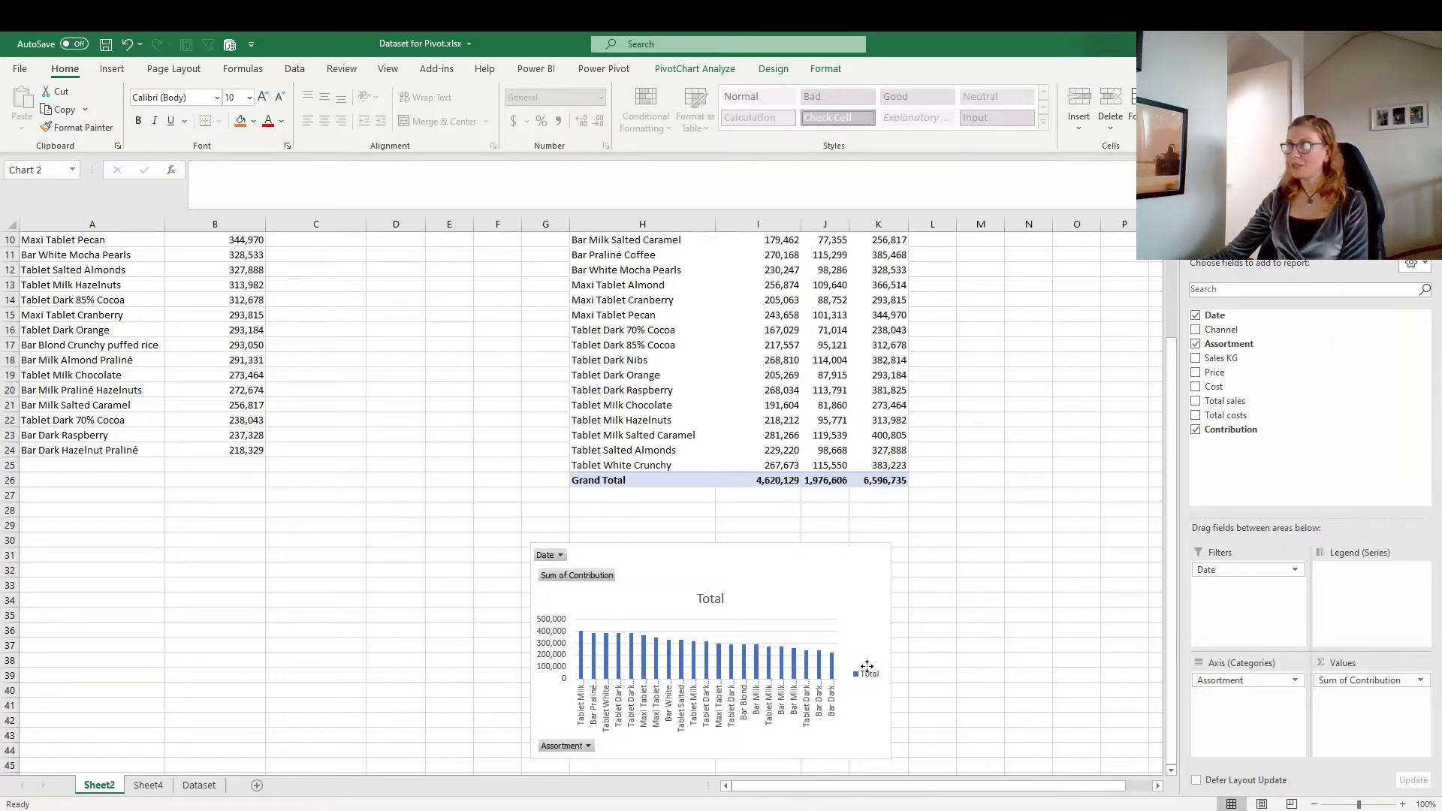
{"action": "key", "text": "ctrl+z"}
{"action": "scroll", "coordinate": [759, 605], "scroll_direction": "down", "scroll_amount": 2}
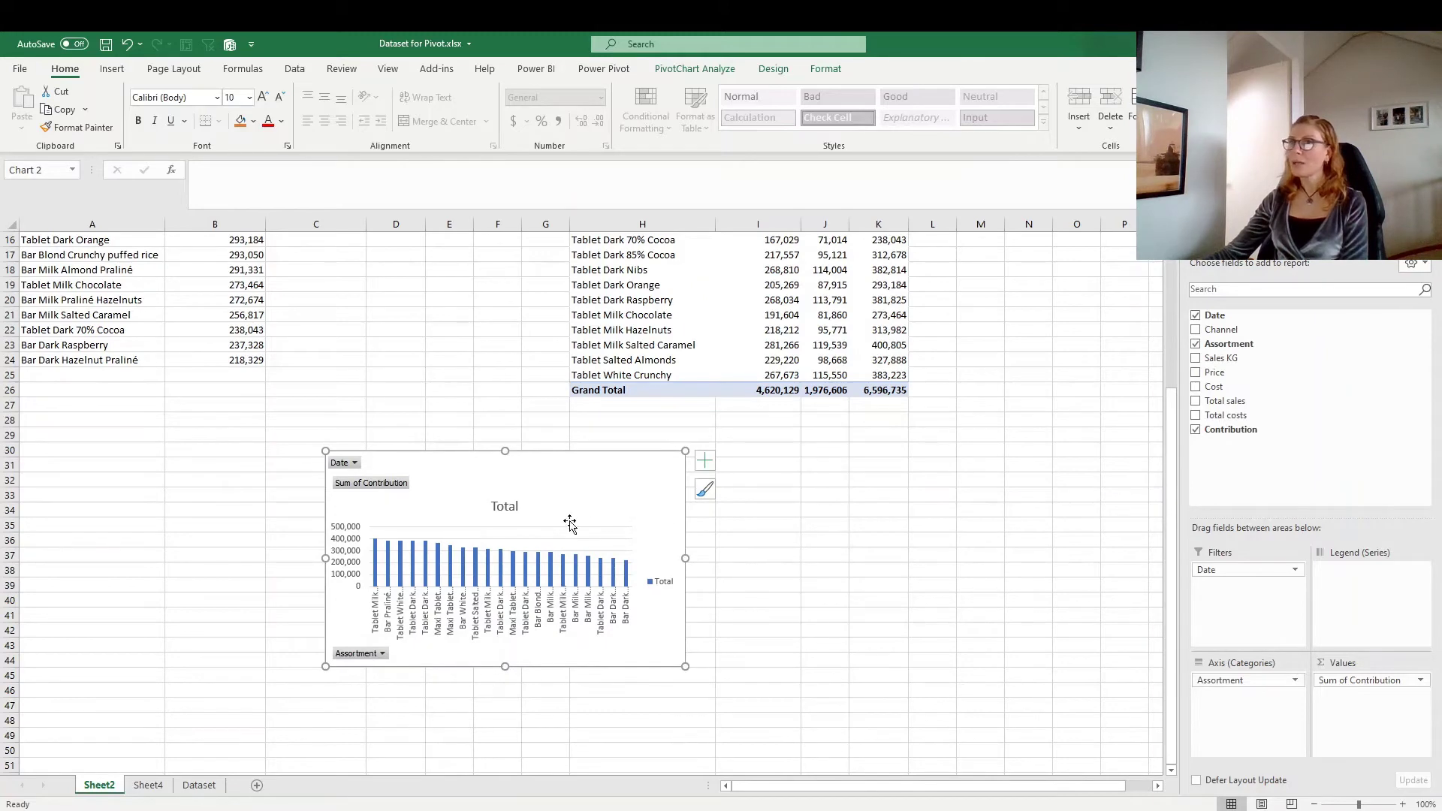
{"action": "left_click", "coordinate": [428, 366]}
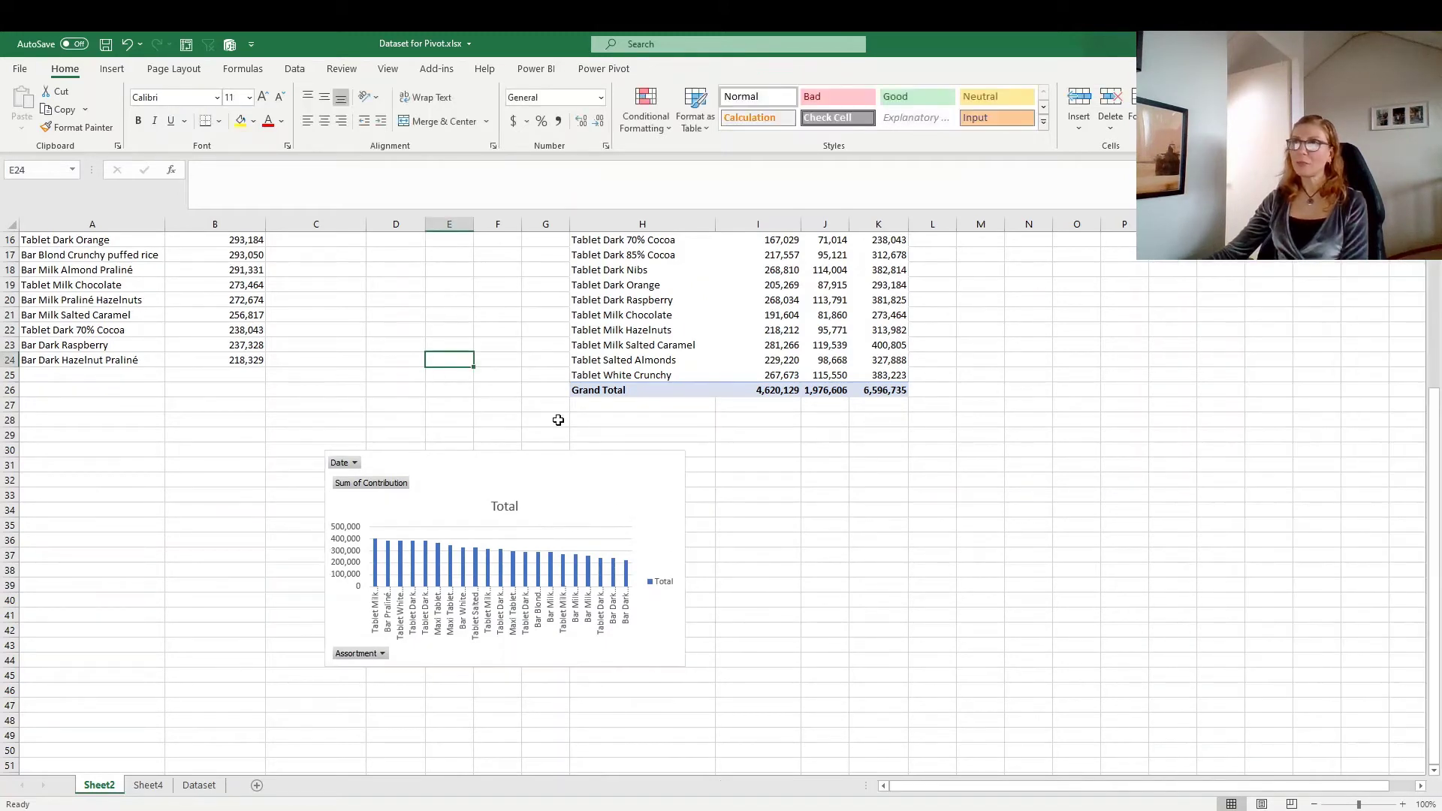
{"action": "scroll", "coordinate": [556, 419], "scroll_direction": "up", "scroll_amount": 5}
{"action": "scroll", "coordinate": [557, 418], "scroll_direction": "down", "scroll_amount": 3}
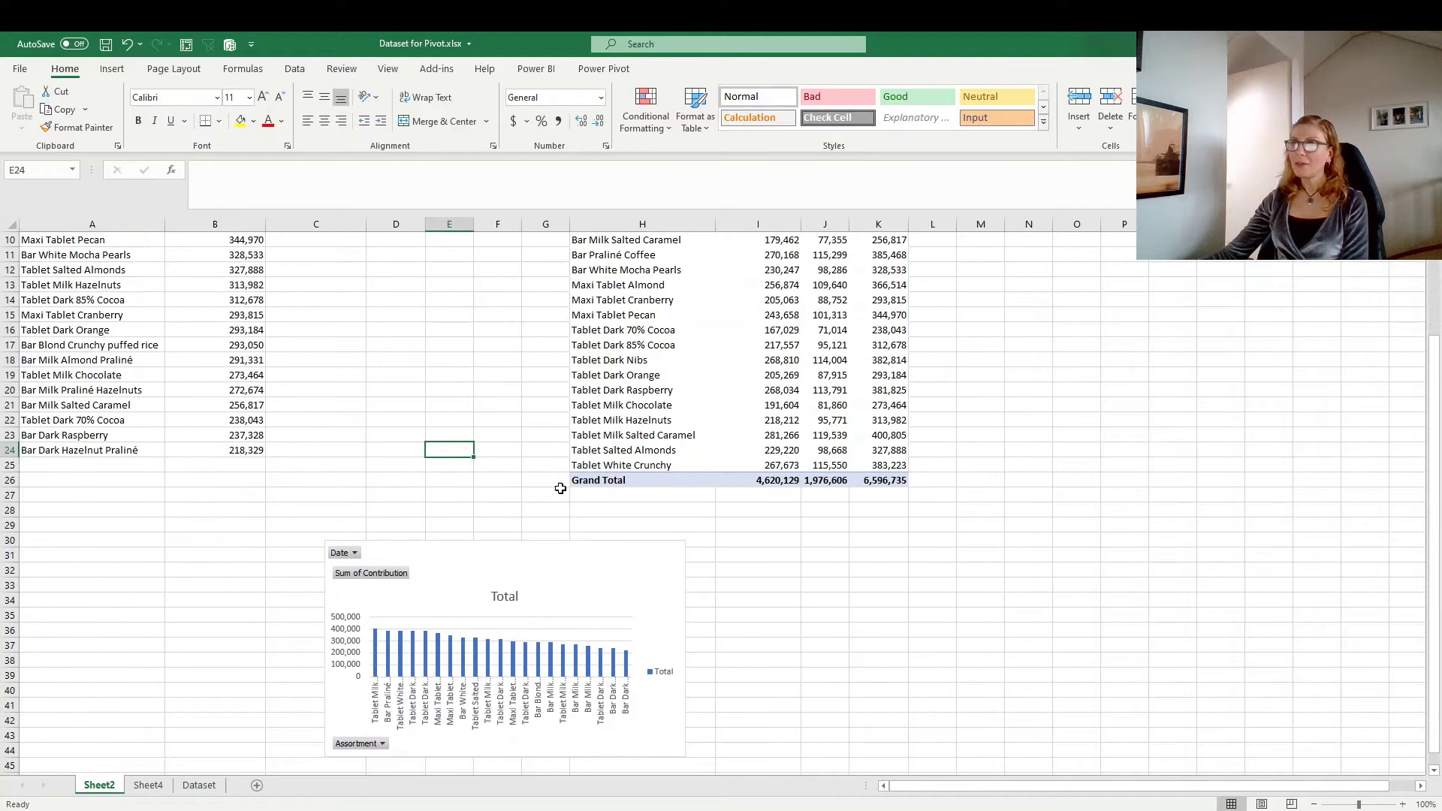
Set the chart title formula to =C1 so it reads 'Contribution by Products'.
{"action": "left_click", "coordinate": [503, 596]}
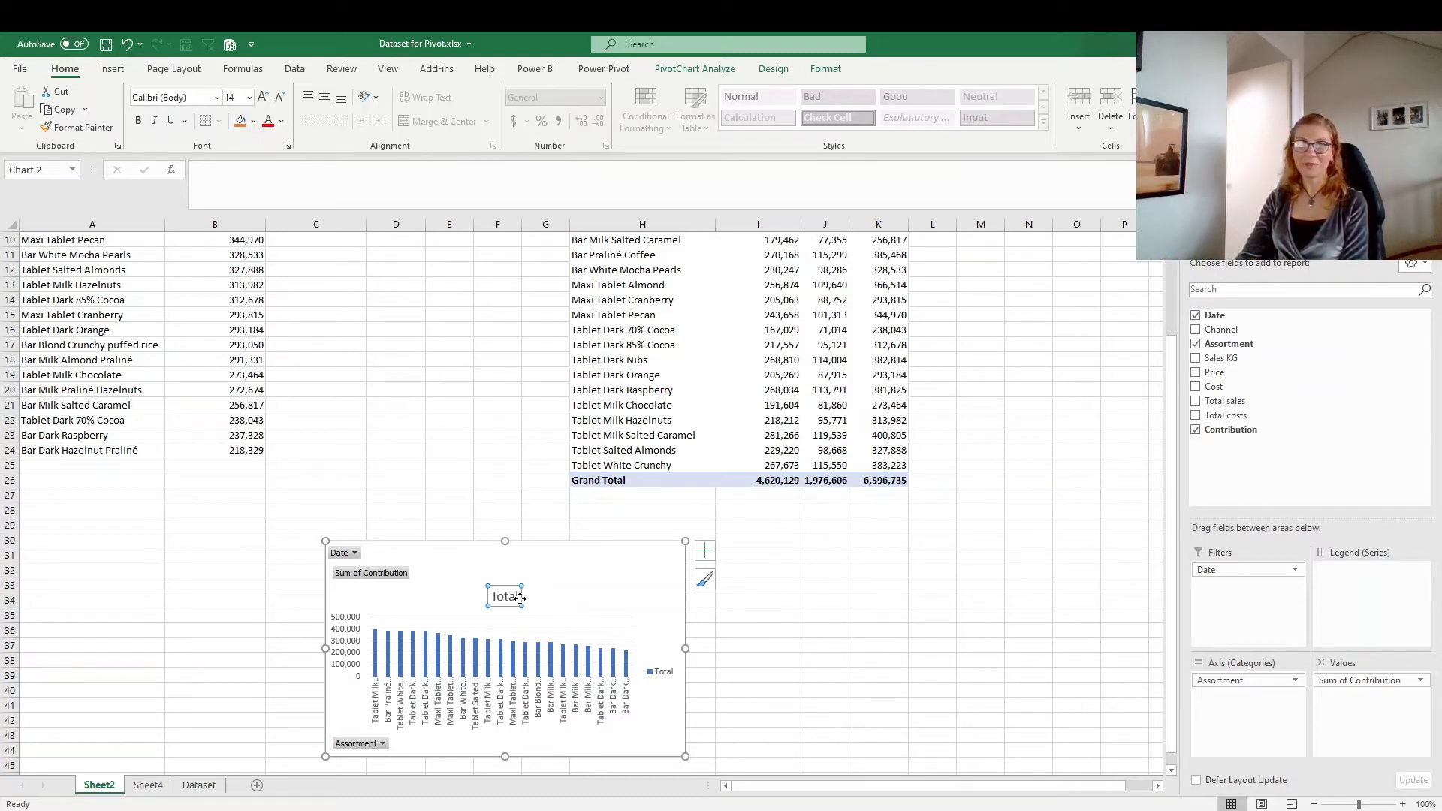
{"action": "type", "text": "="}
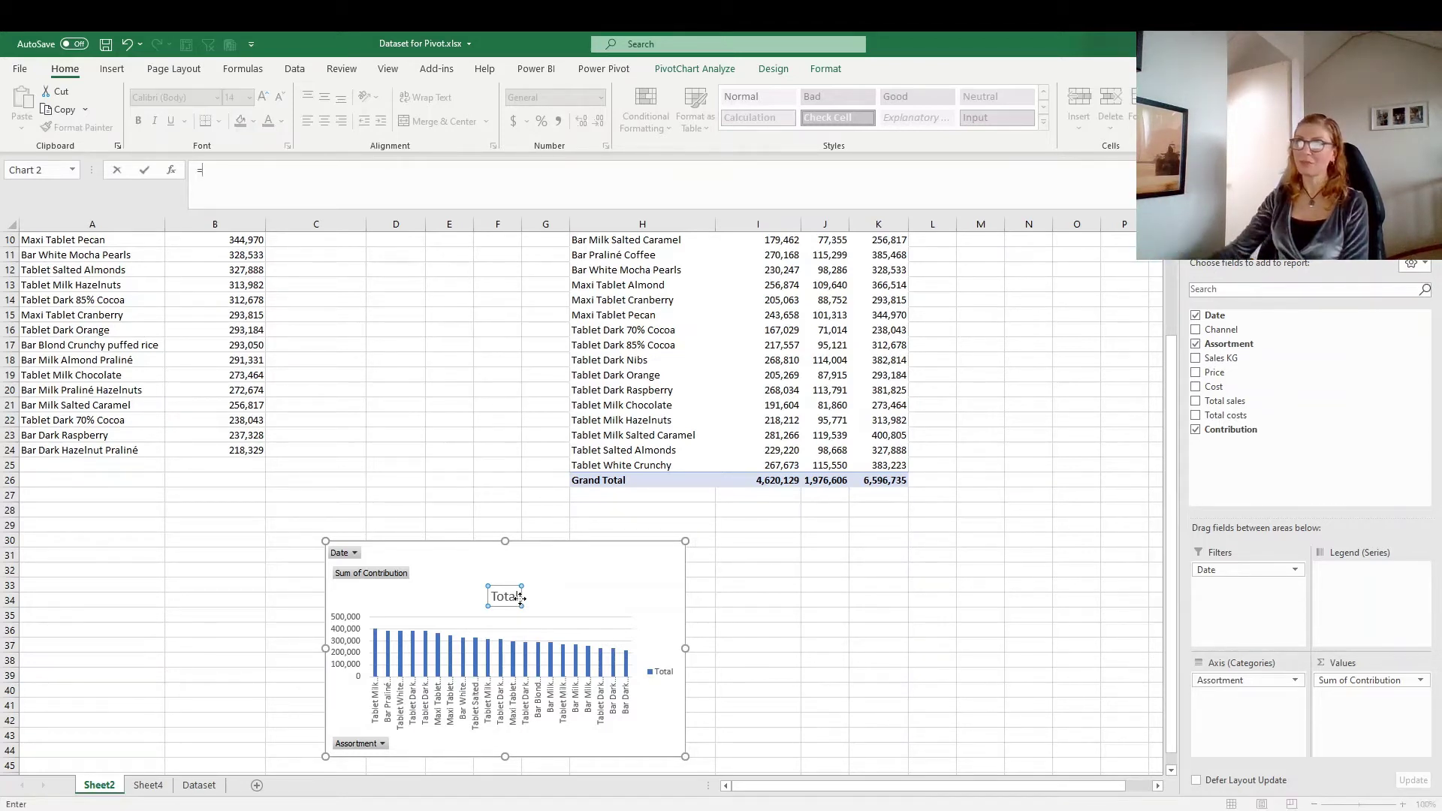
{"action": "scroll", "coordinate": [399, 427], "scroll_direction": "up", "scroll_amount": 1}
{"action": "scroll", "coordinate": [400, 427], "scroll_direction": "up", "scroll_amount": 2}
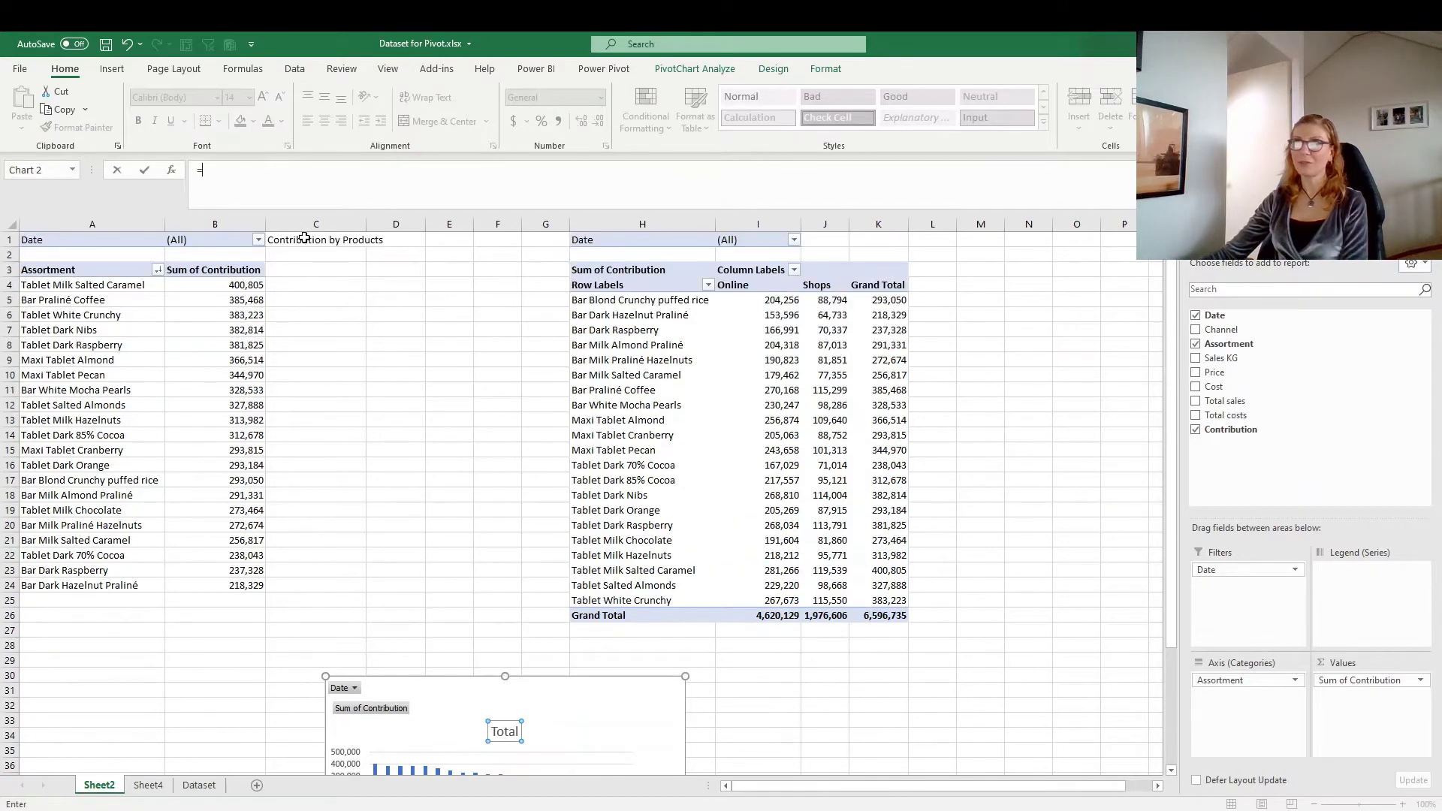
{"action": "left_click", "coordinate": [308, 239]}
{"action": "key", "text": "Return"}
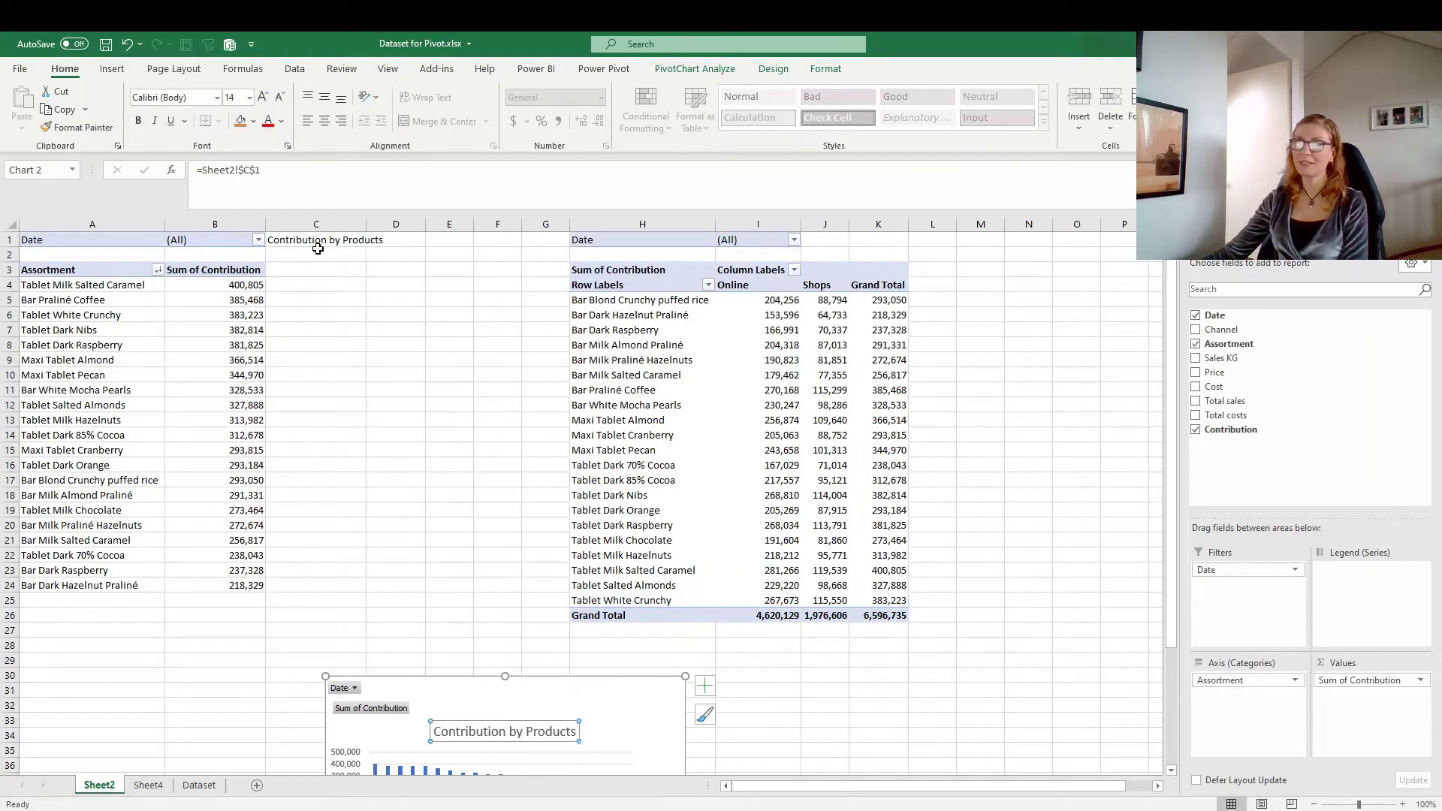
{"action": "scroll", "coordinate": [400, 534], "scroll_direction": "down", "scroll_amount": 3}
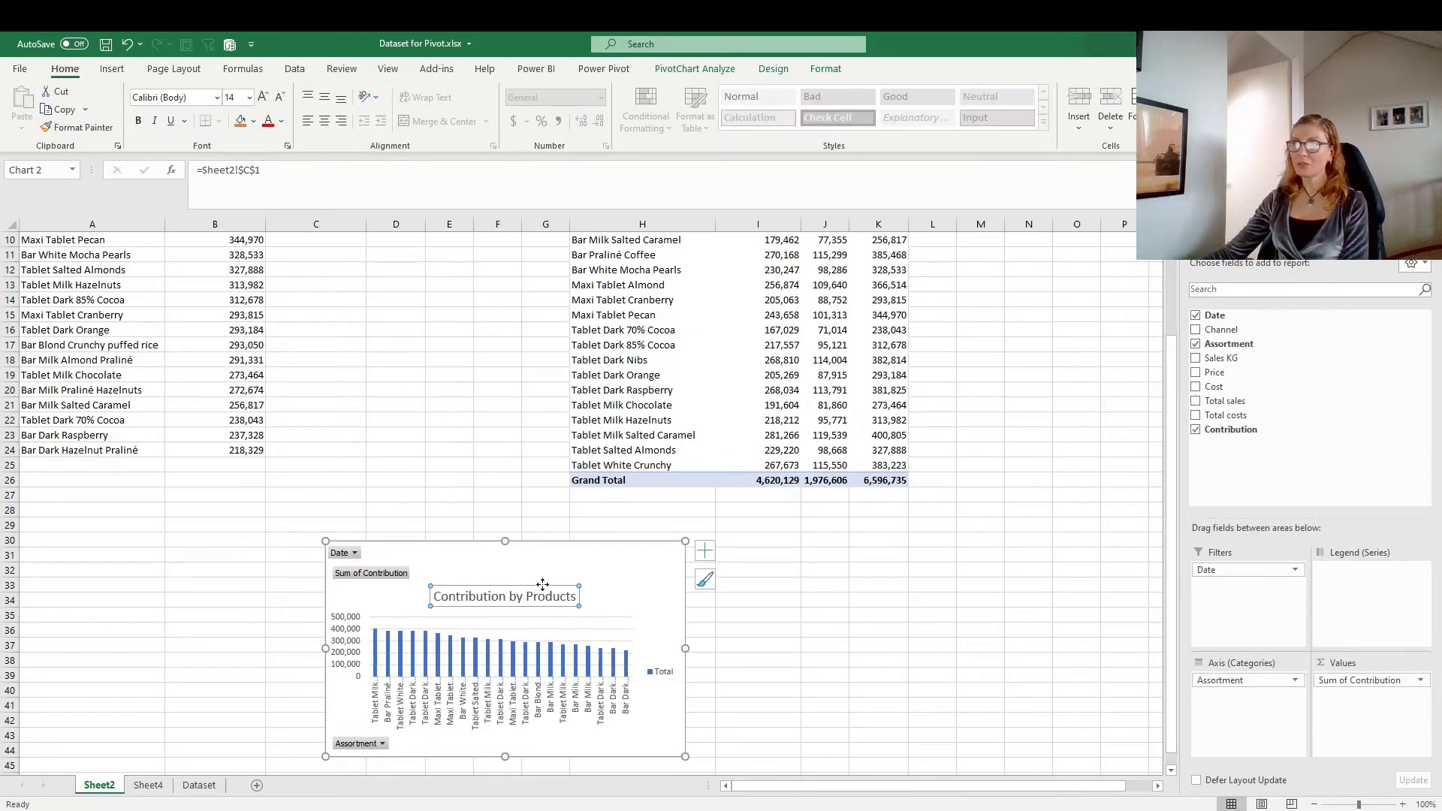
Move the chart title up and stretch the plot area taller, lower and wider.
{"action": "left_click_drag", "start_coordinate": [543, 584], "coordinate": [549, 564]}
{"action": "left_click", "coordinate": [572, 635]}
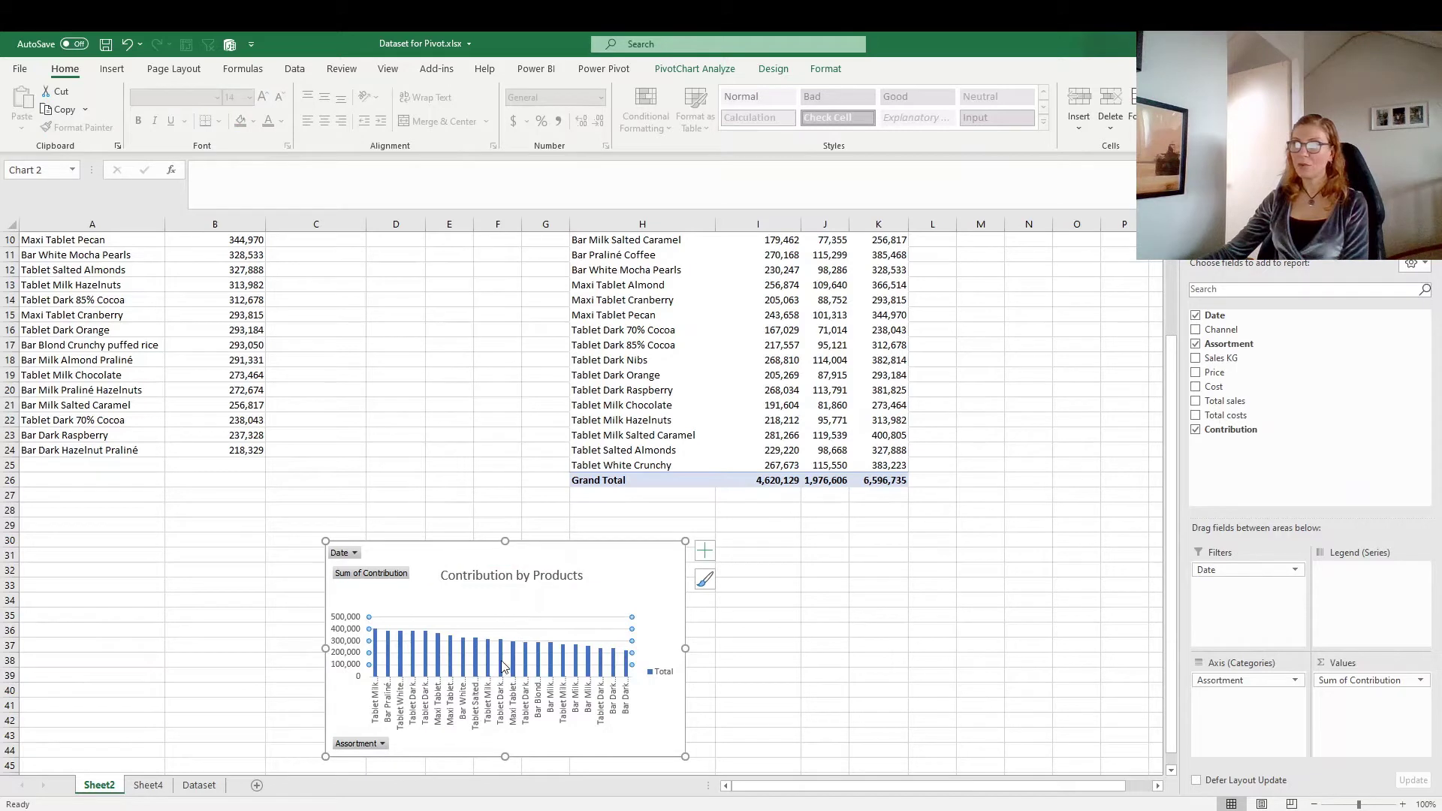
{"action": "left_click", "coordinate": [503, 667]}
{"action": "left_click", "coordinate": [542, 625]}
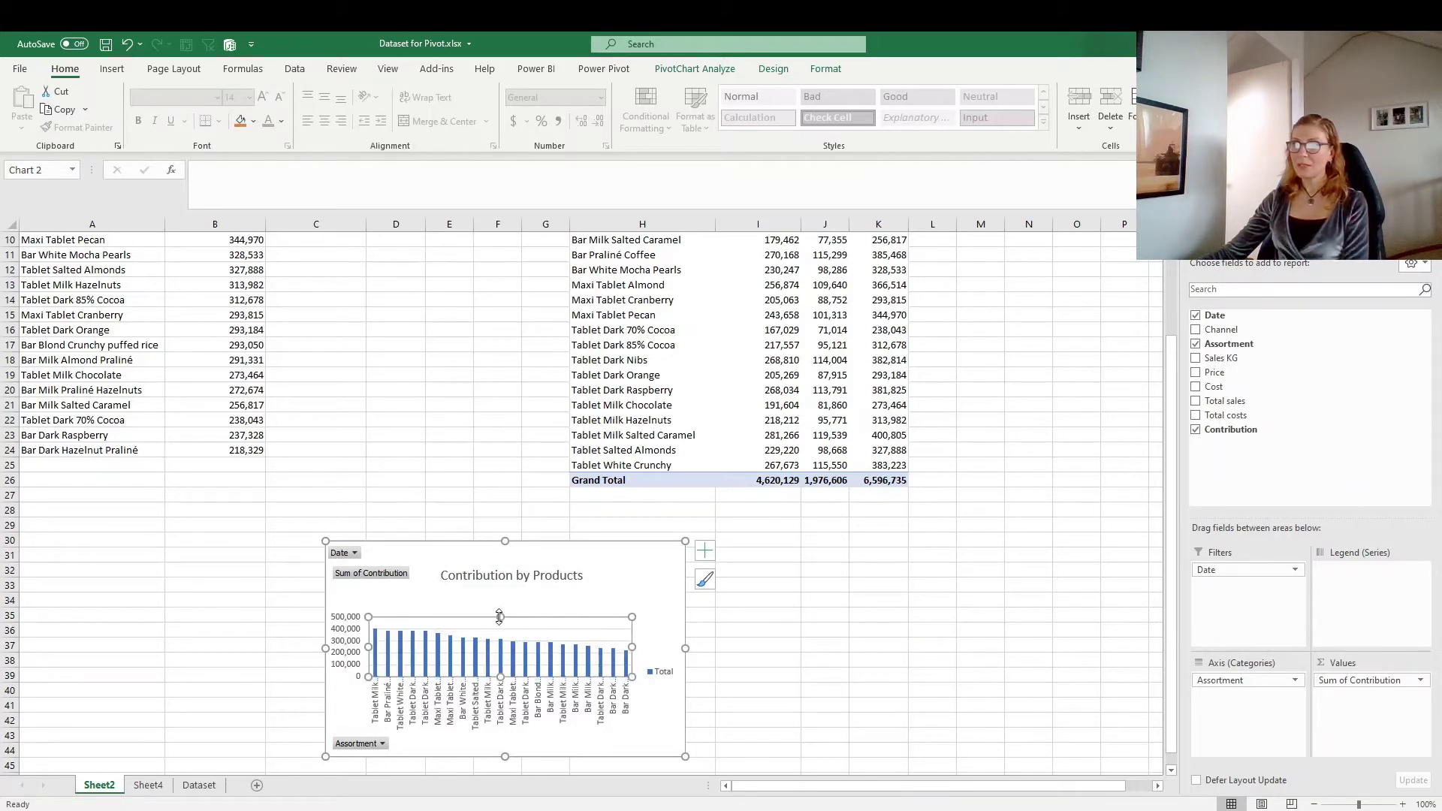
{"action": "left_click_drag", "start_coordinate": [499, 616], "coordinate": [501, 591]}
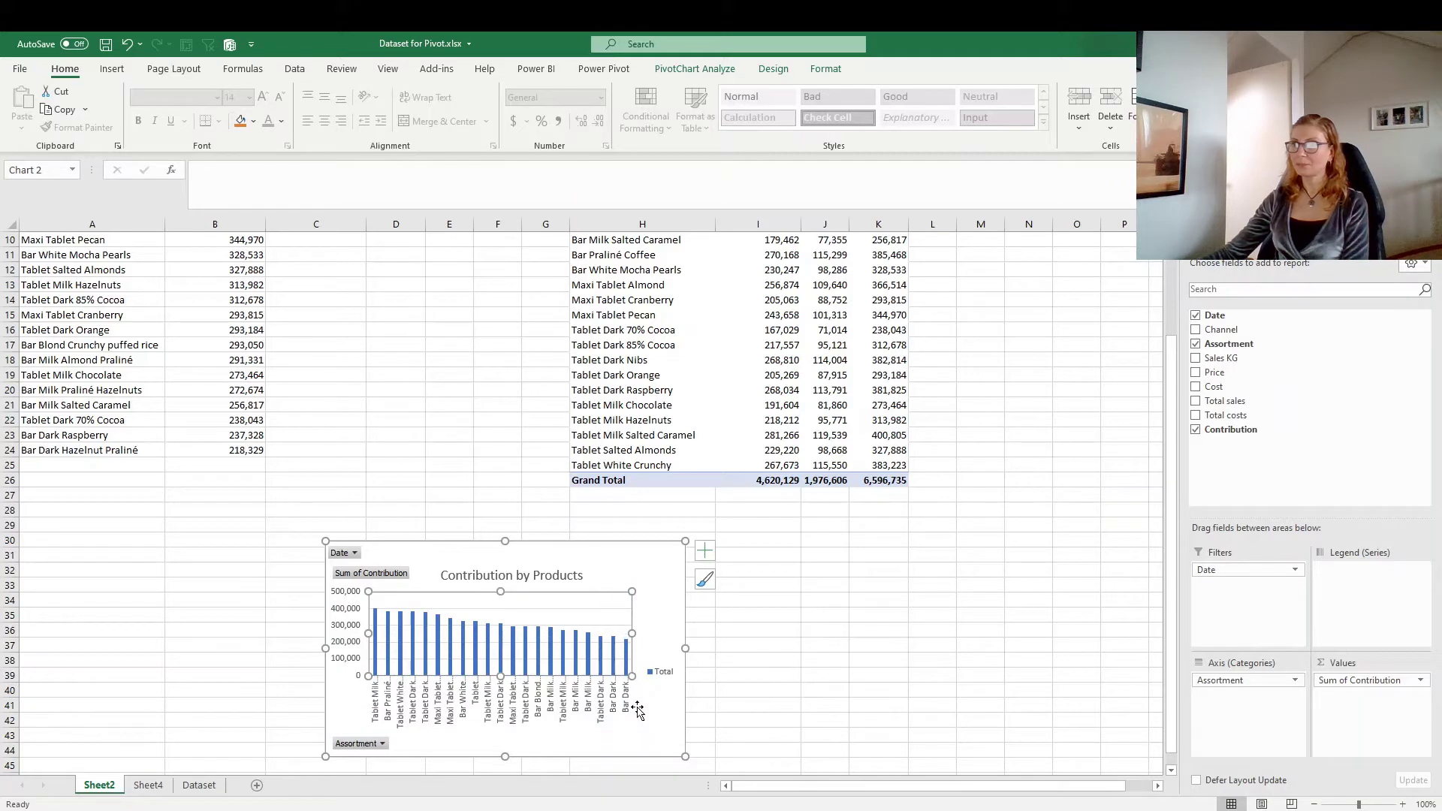
{"action": "left_click_drag", "start_coordinate": [632, 676], "coordinate": [668, 688]}
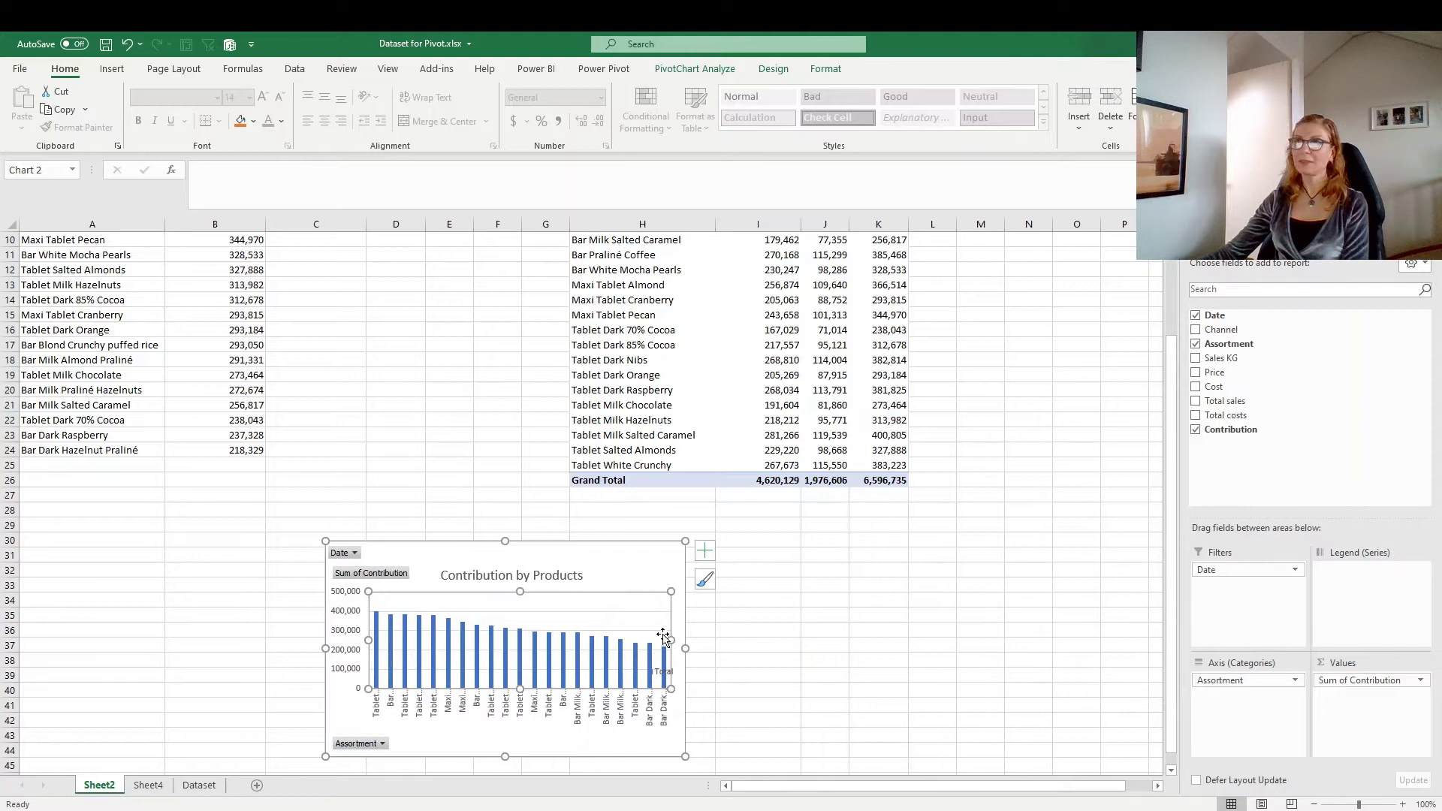
In Chart Elements, toggle Axis Titles on and off, then untick Gridlines and Legend.
{"action": "left_click", "coordinate": [706, 556]}
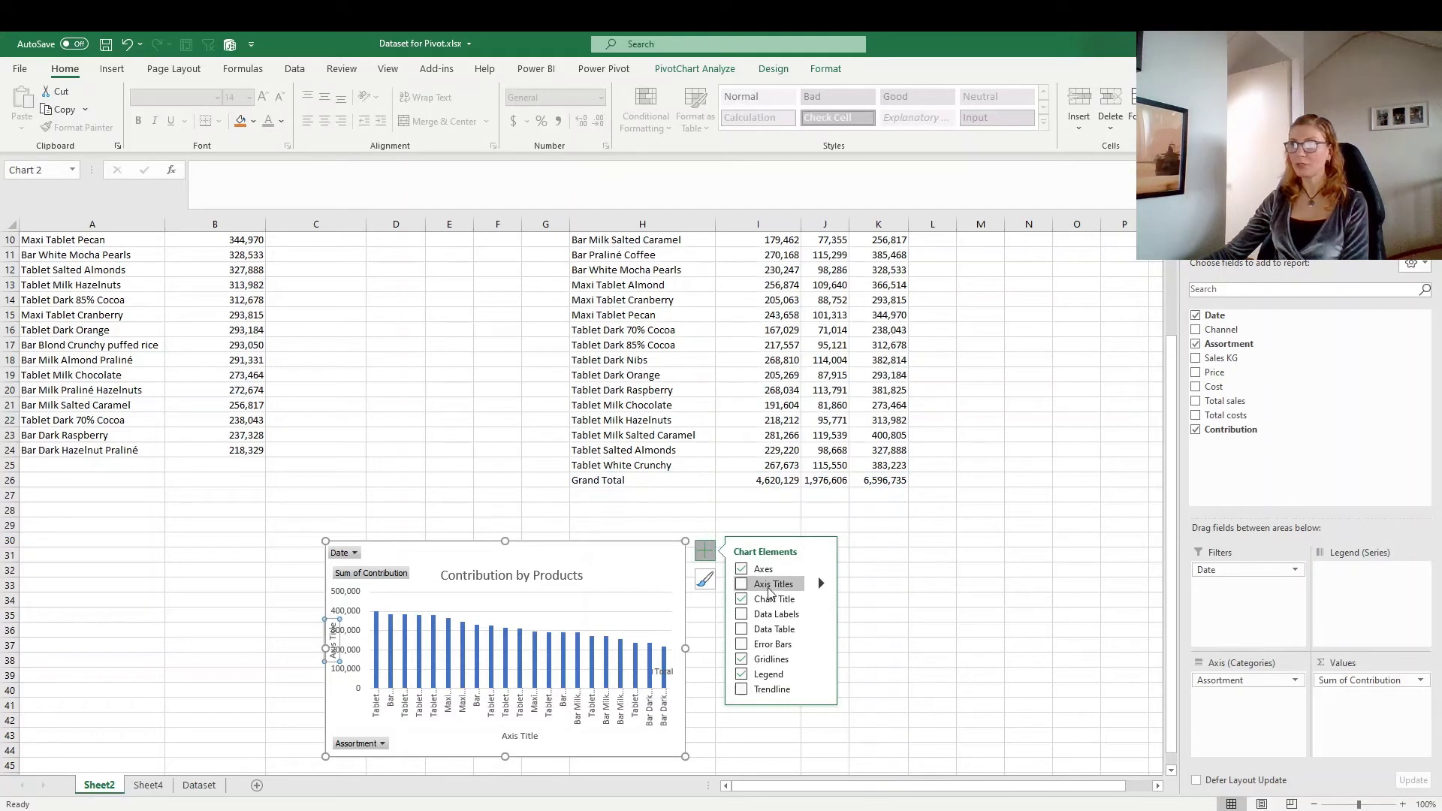
{"action": "left_click", "coordinate": [744, 582]}
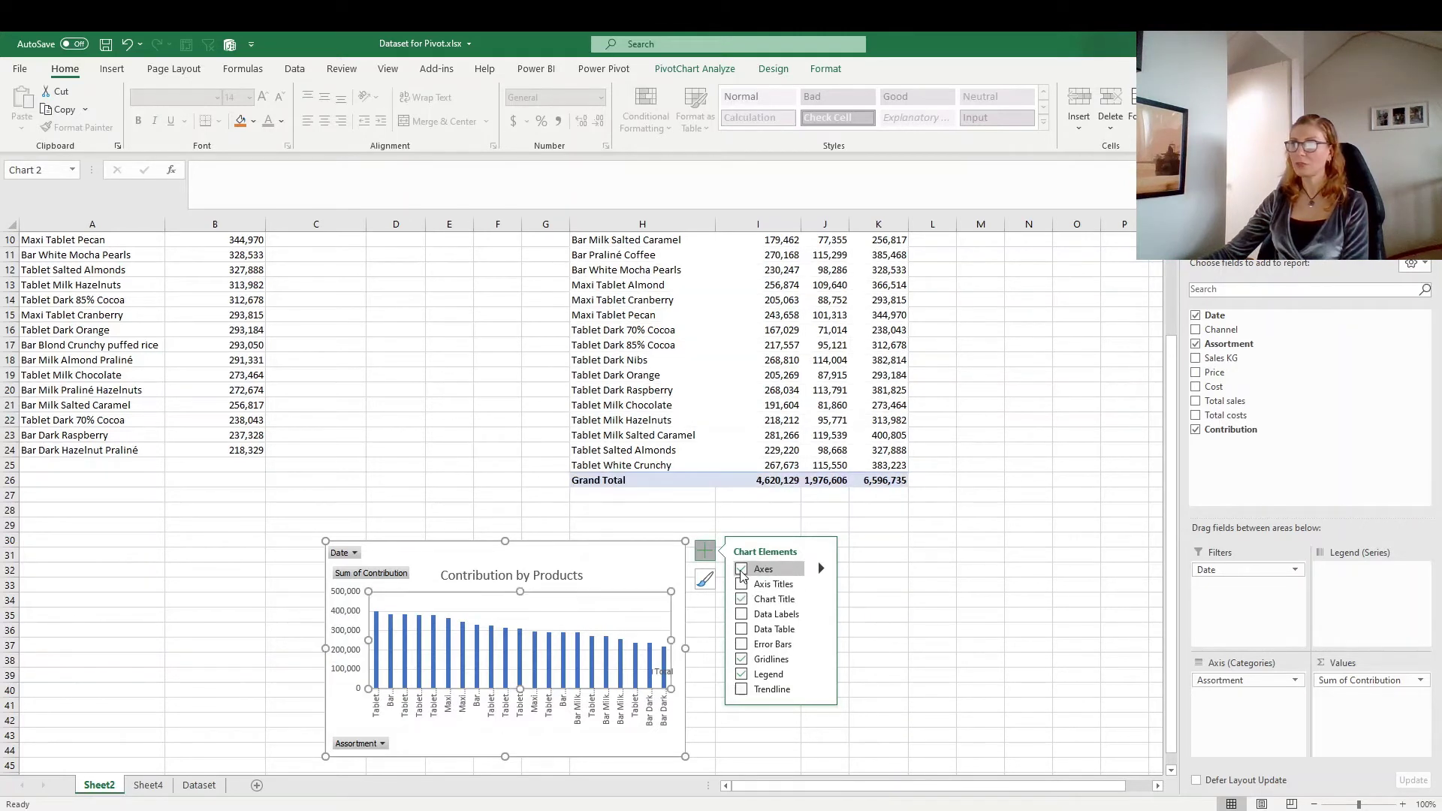
{"action": "left_click", "coordinate": [743, 614]}
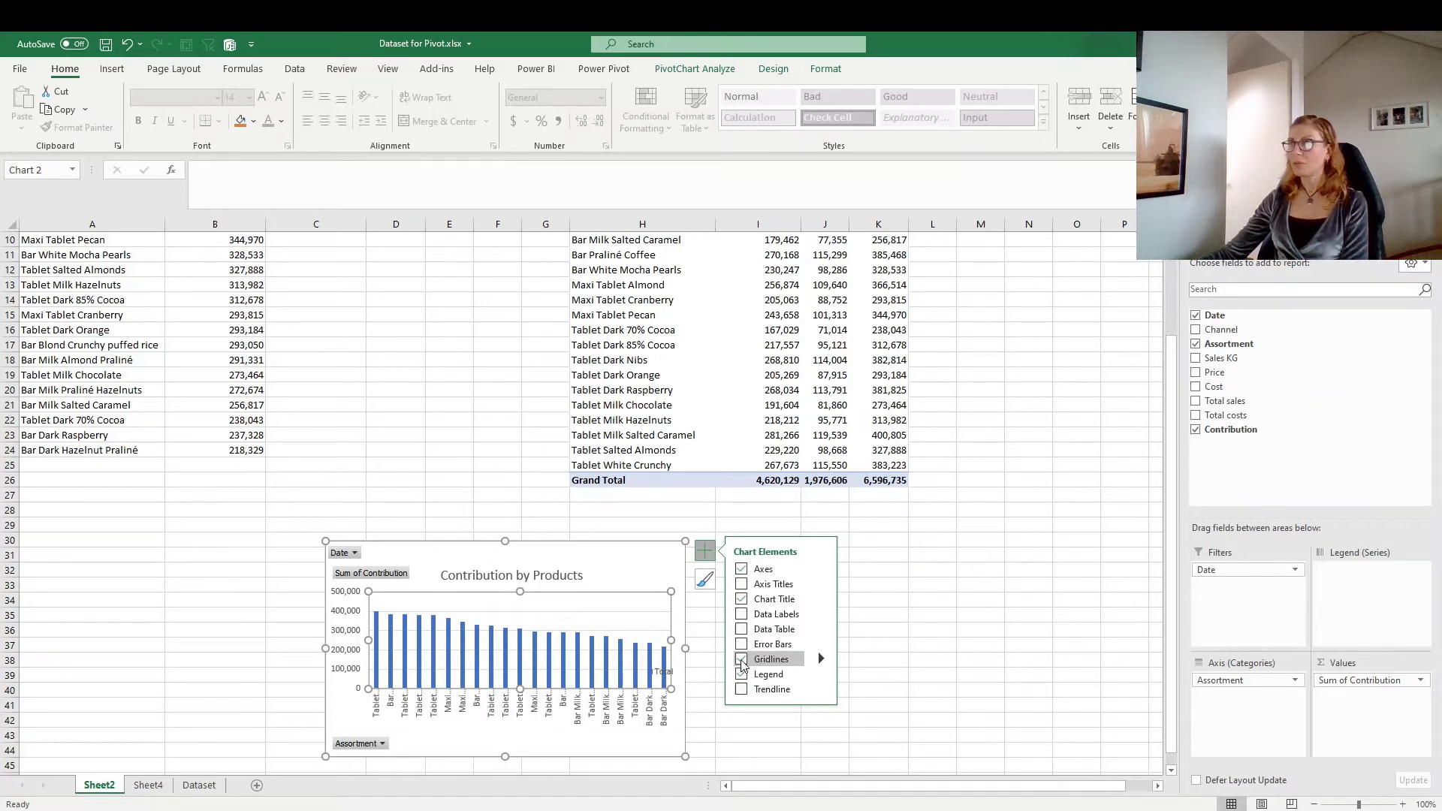
{"action": "left_click", "coordinate": [741, 661]}
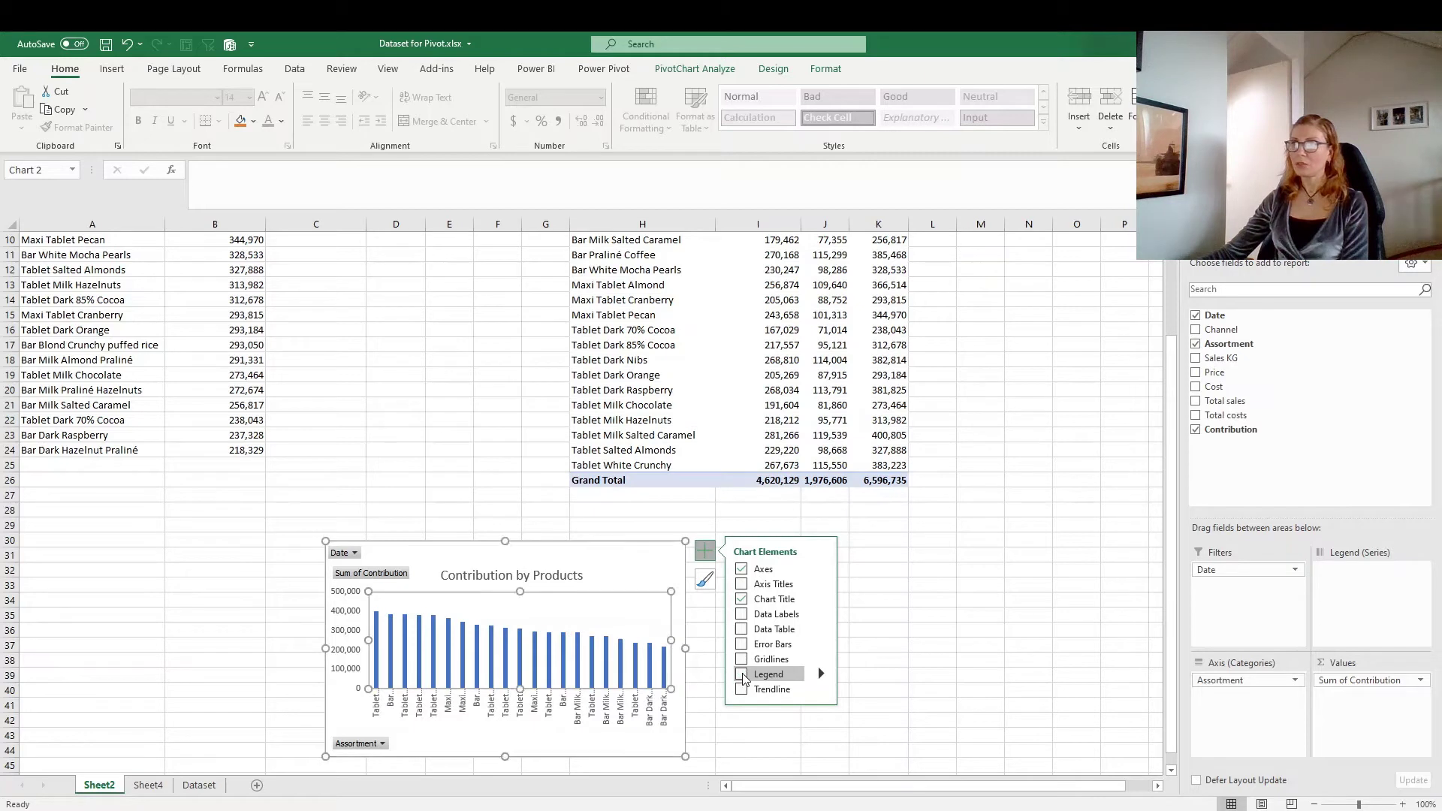
{"action": "left_click", "coordinate": [742, 675]}
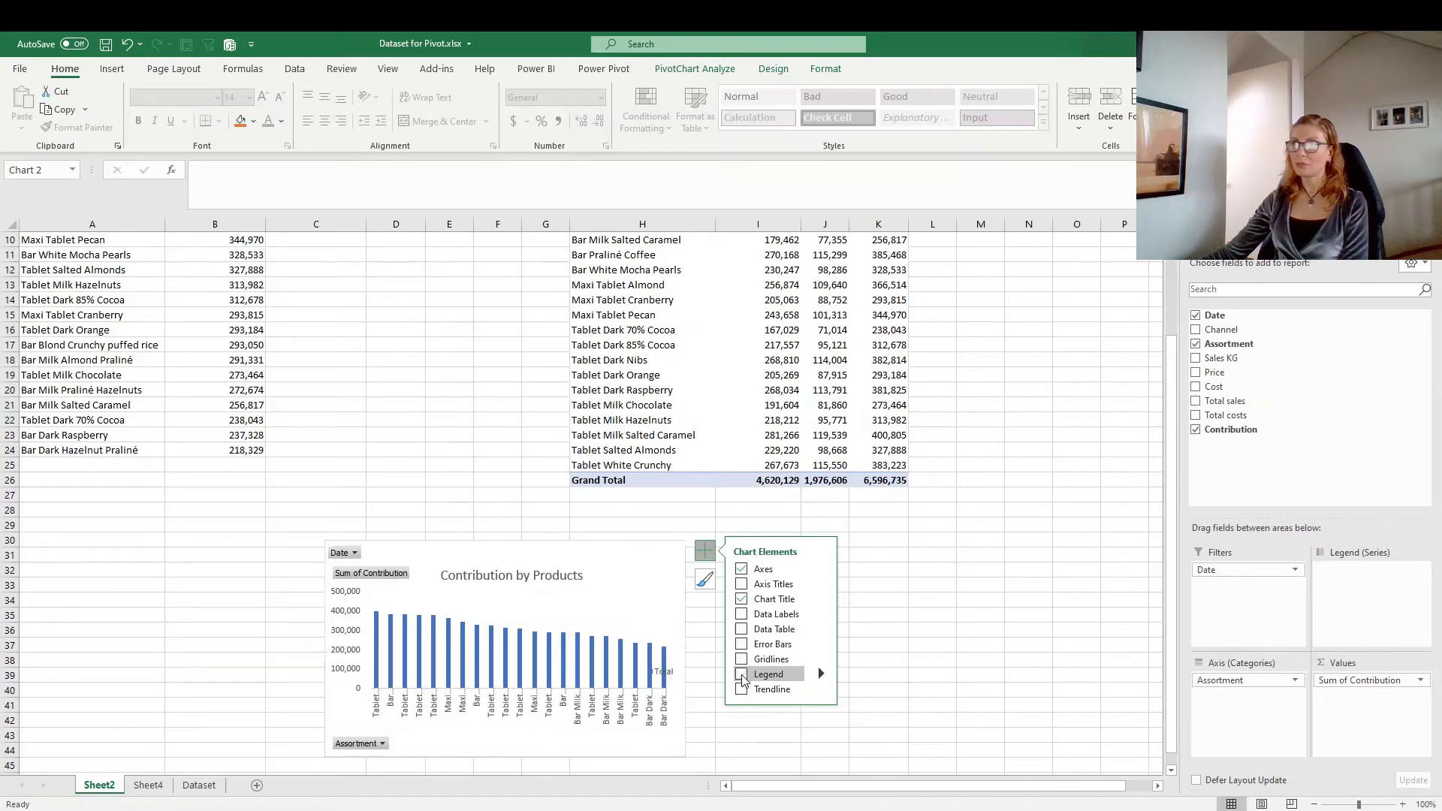
{"action": "left_click", "coordinate": [742, 676]}
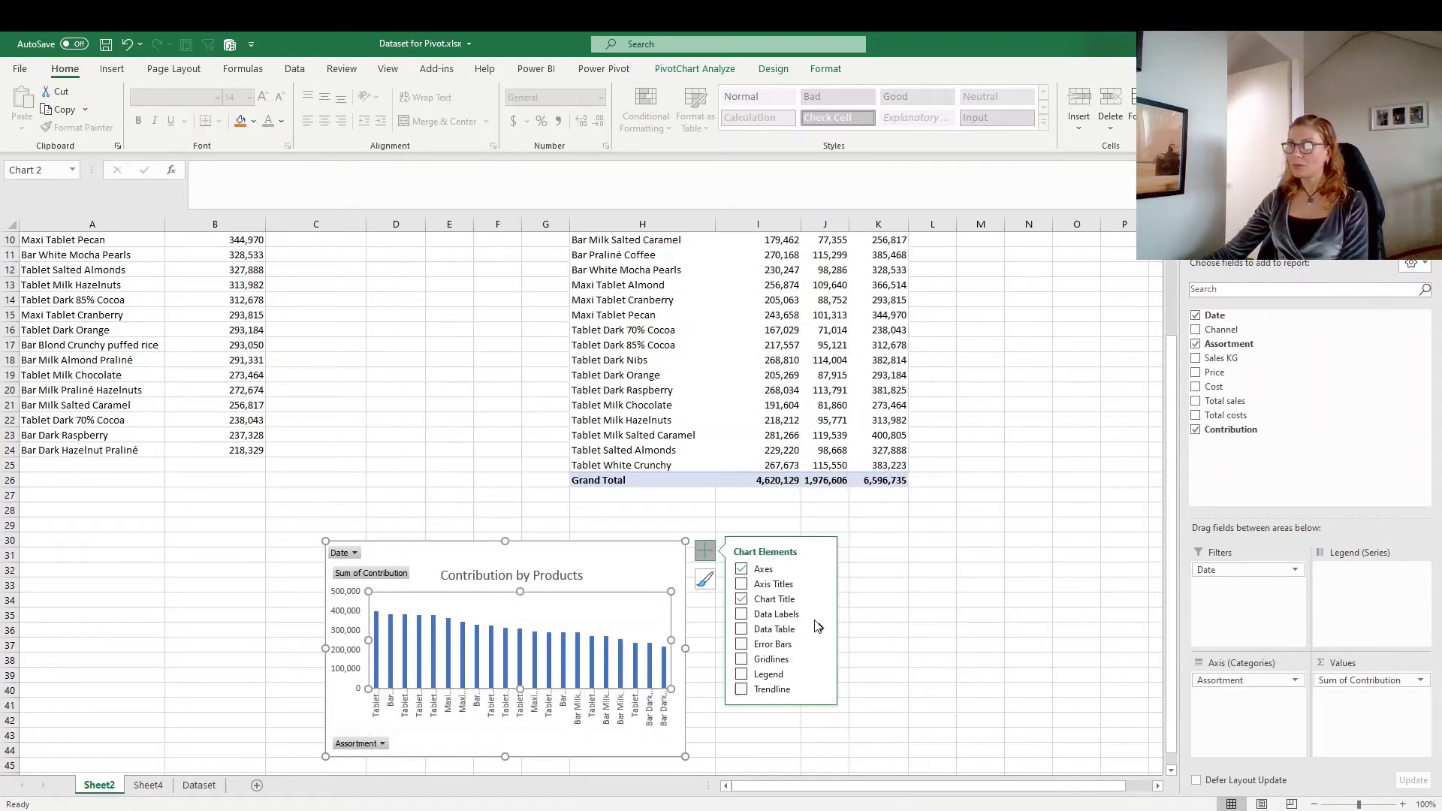
Add data labels at Outside End showing each product's contribution above its column.
{"action": "mouse_move", "coordinate": [822, 618]}
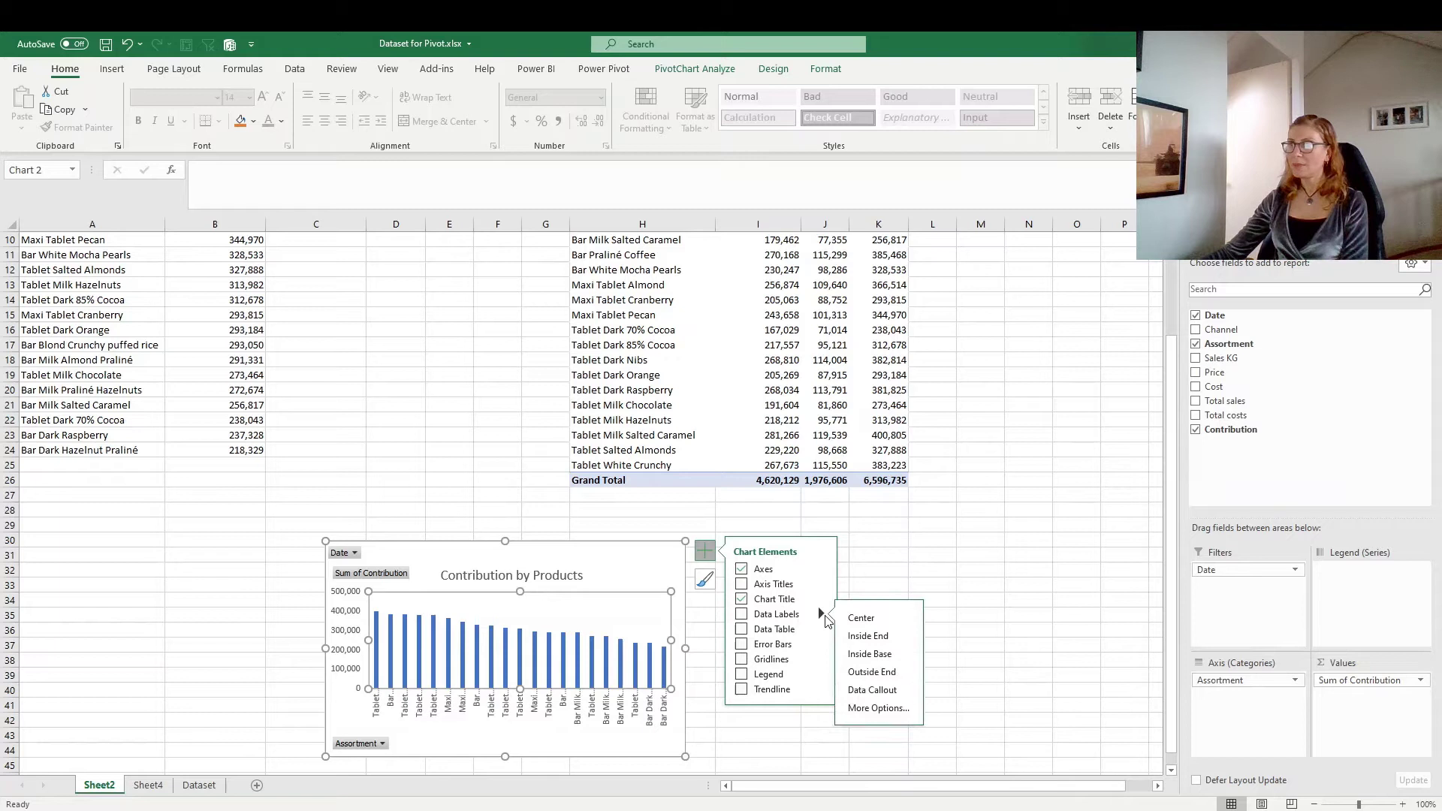
{"action": "left_click", "coordinate": [879, 708]}
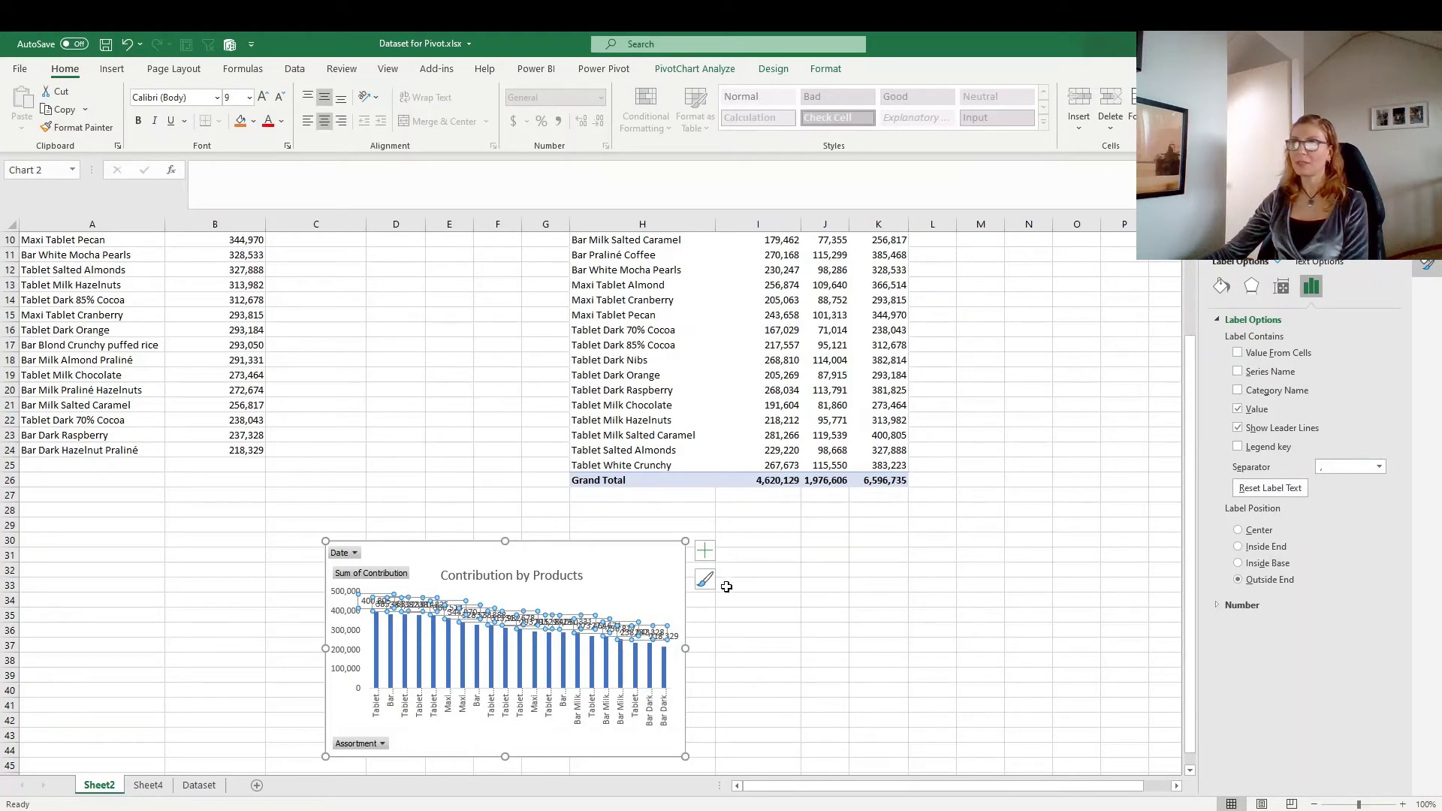
{"action": "left_click", "coordinate": [636, 564]}
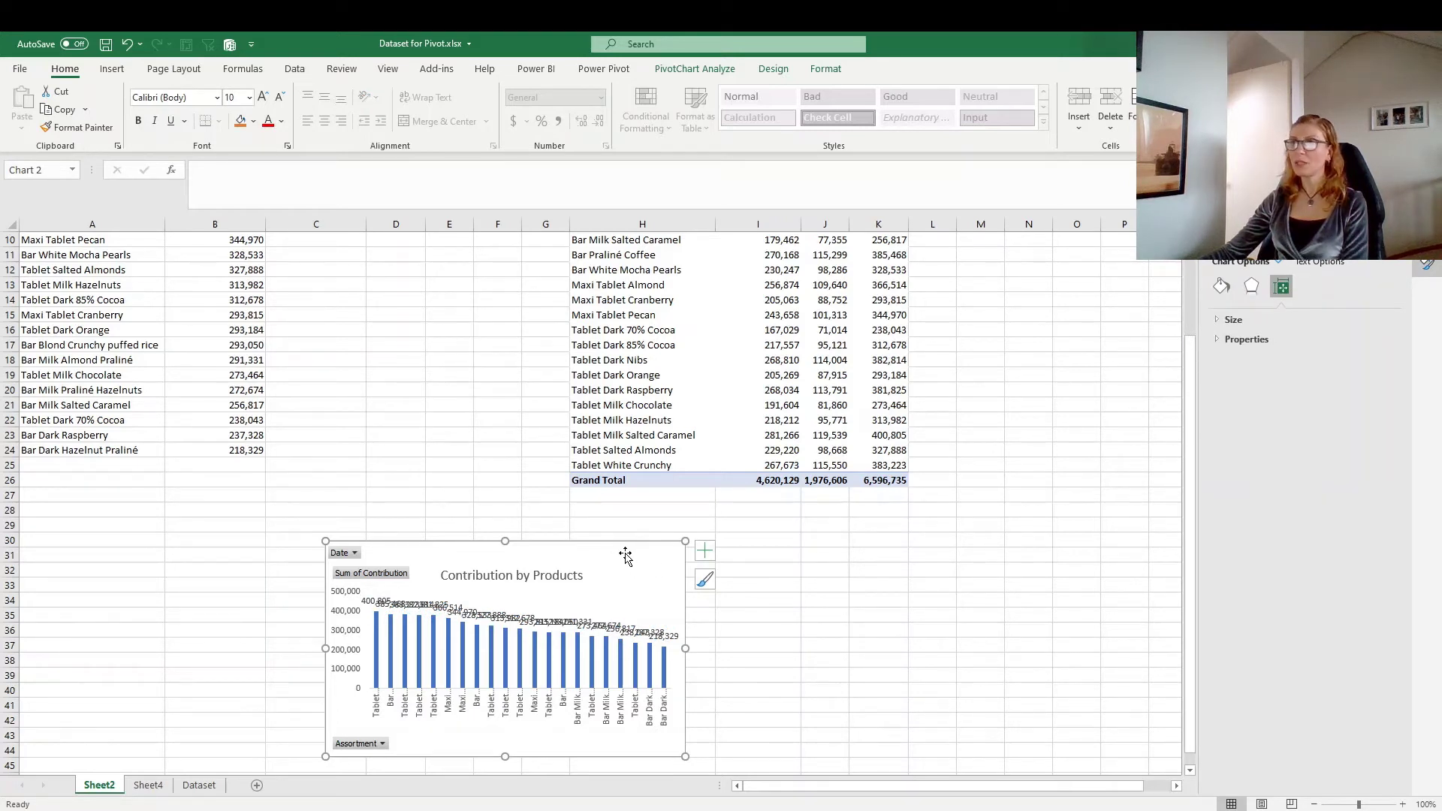
Show the chart area's Border options and shift the PivotChart slightly right and up, to about columns D–H.
{"action": "right_click", "coordinate": [625, 553]}
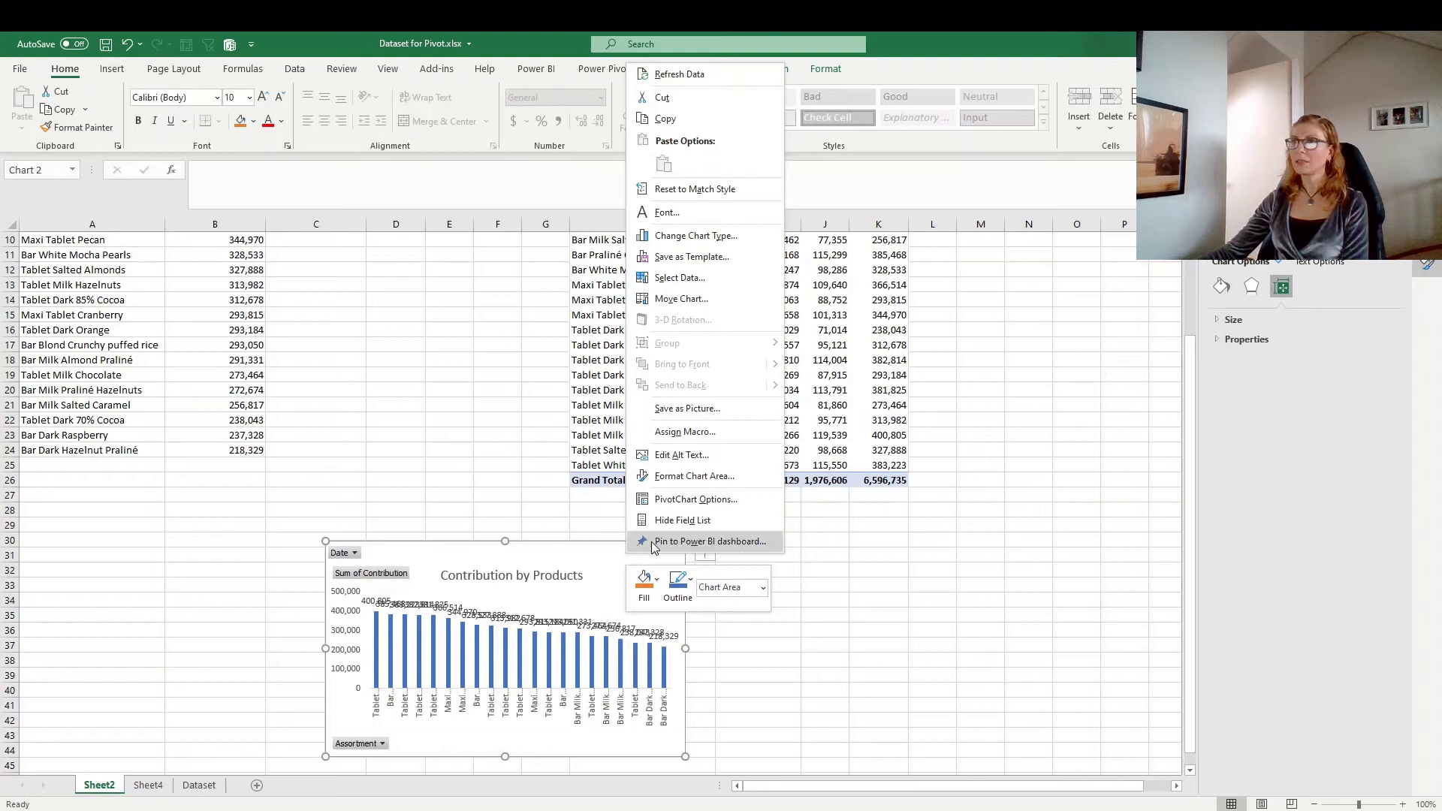
{"action": "left_click", "coordinate": [691, 478]}
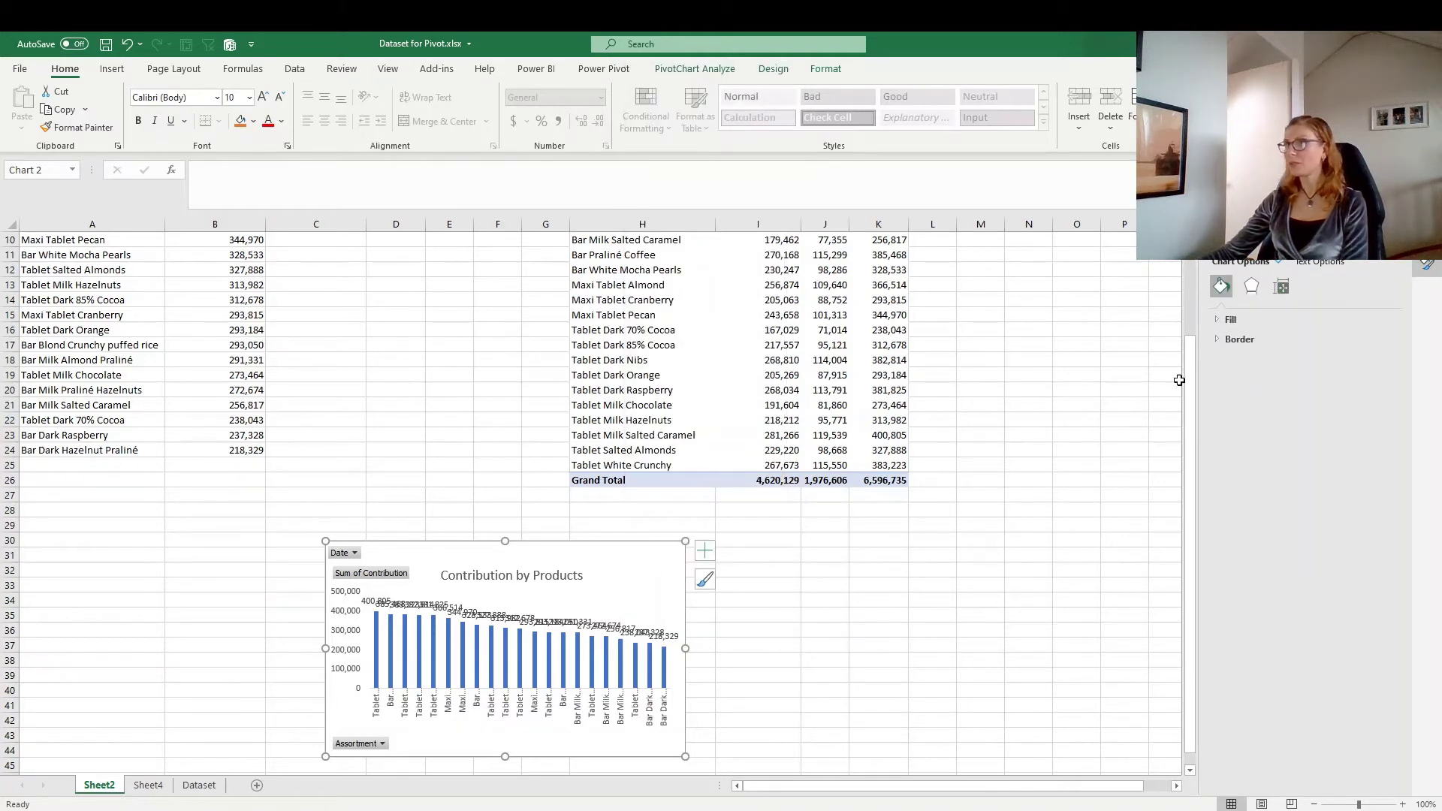
{"action": "left_click", "coordinate": [1218, 339]}
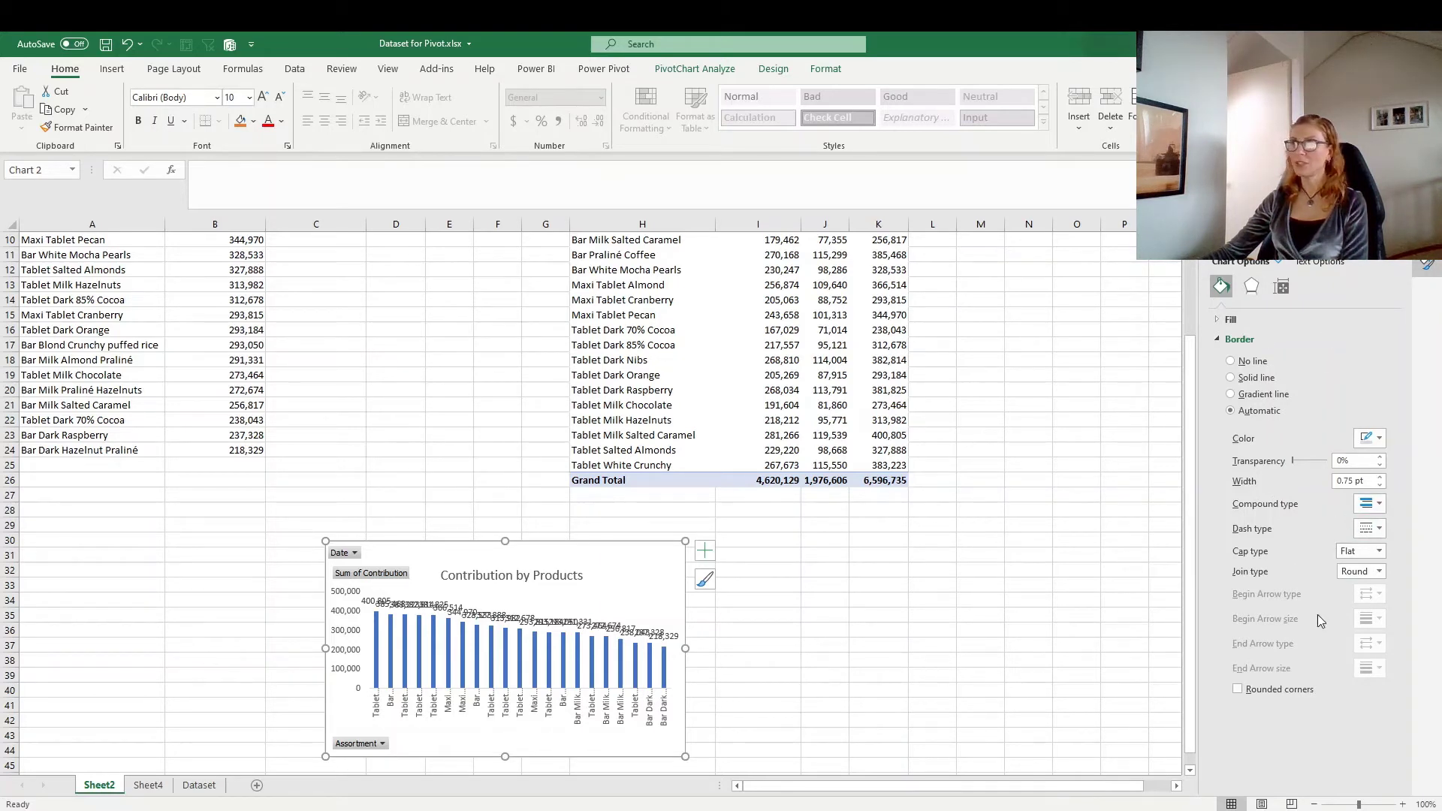
{"action": "mouse_move", "coordinate": [620, 553]}
{"action": "left_mouse_down"}
{"action": "mouse_move", "coordinate": [722, 534]}
{"action": "mouse_move", "coordinate": [672, 537]}
{"action": "left_mouse_up"}
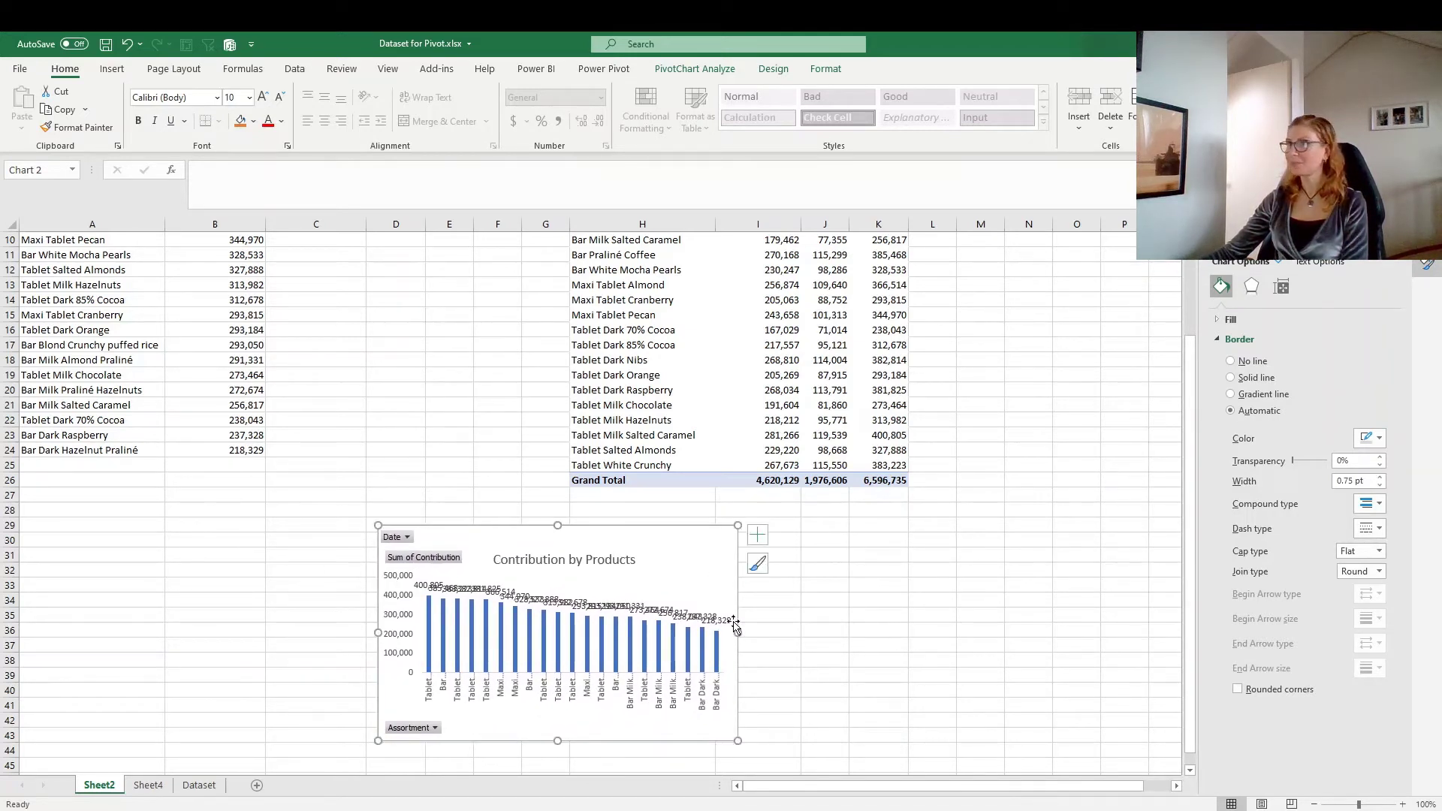
Turn off Data Labels and widen the chart rightward so product names slant.
{"action": "left_click", "coordinate": [761, 535]}
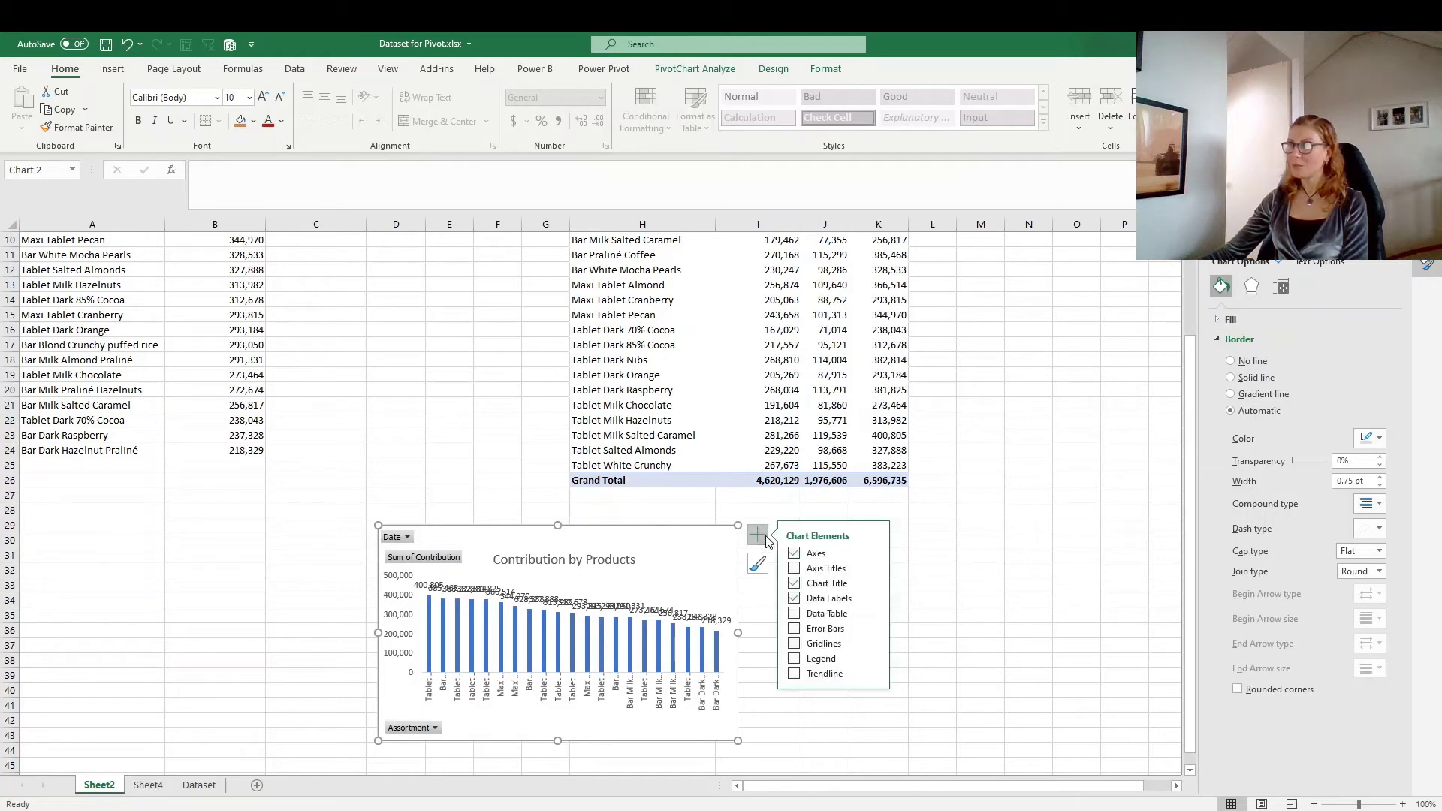
{"action": "left_click", "coordinate": [794, 599]}
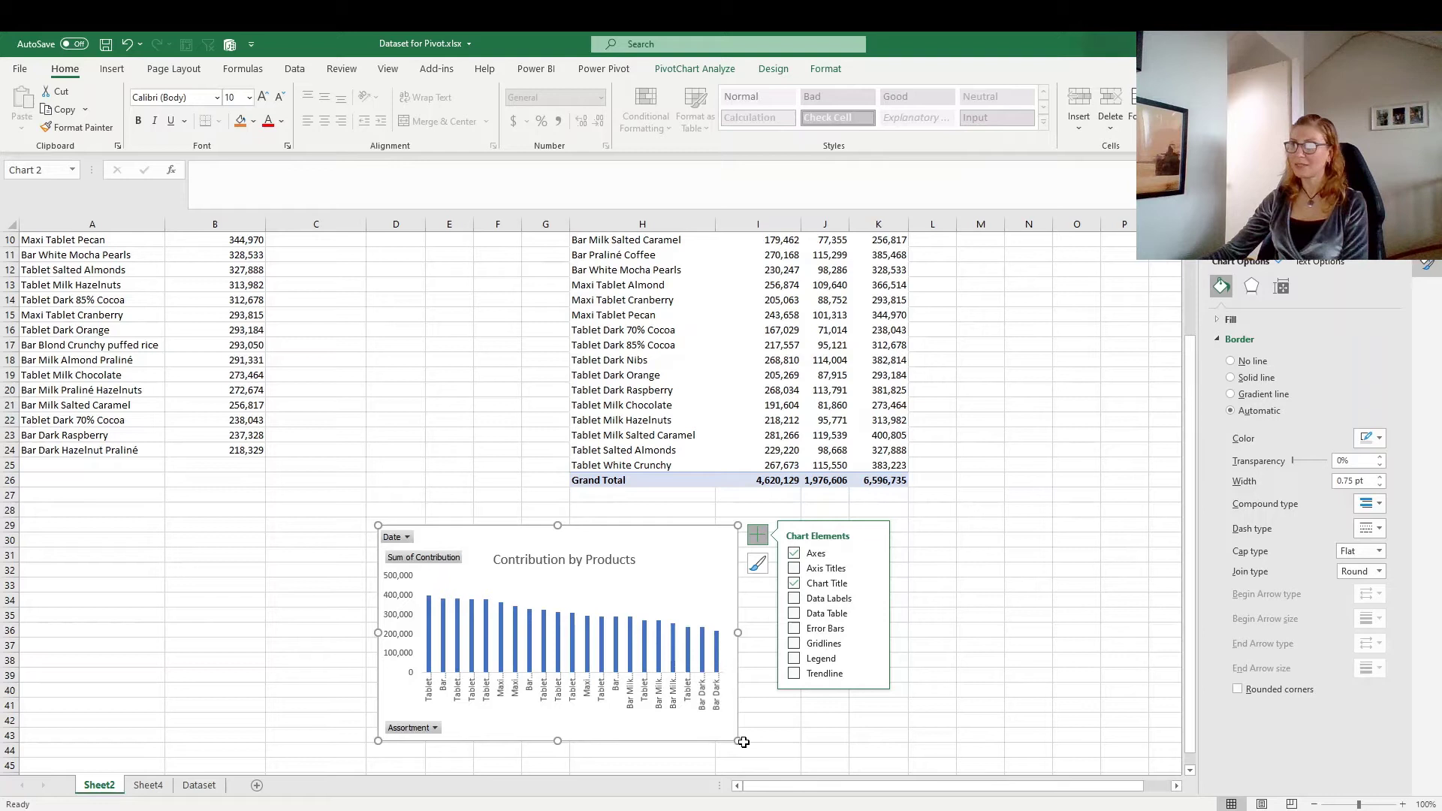
{"action": "left_click_drag", "start_coordinate": [740, 740], "coordinate": [853, 728]}
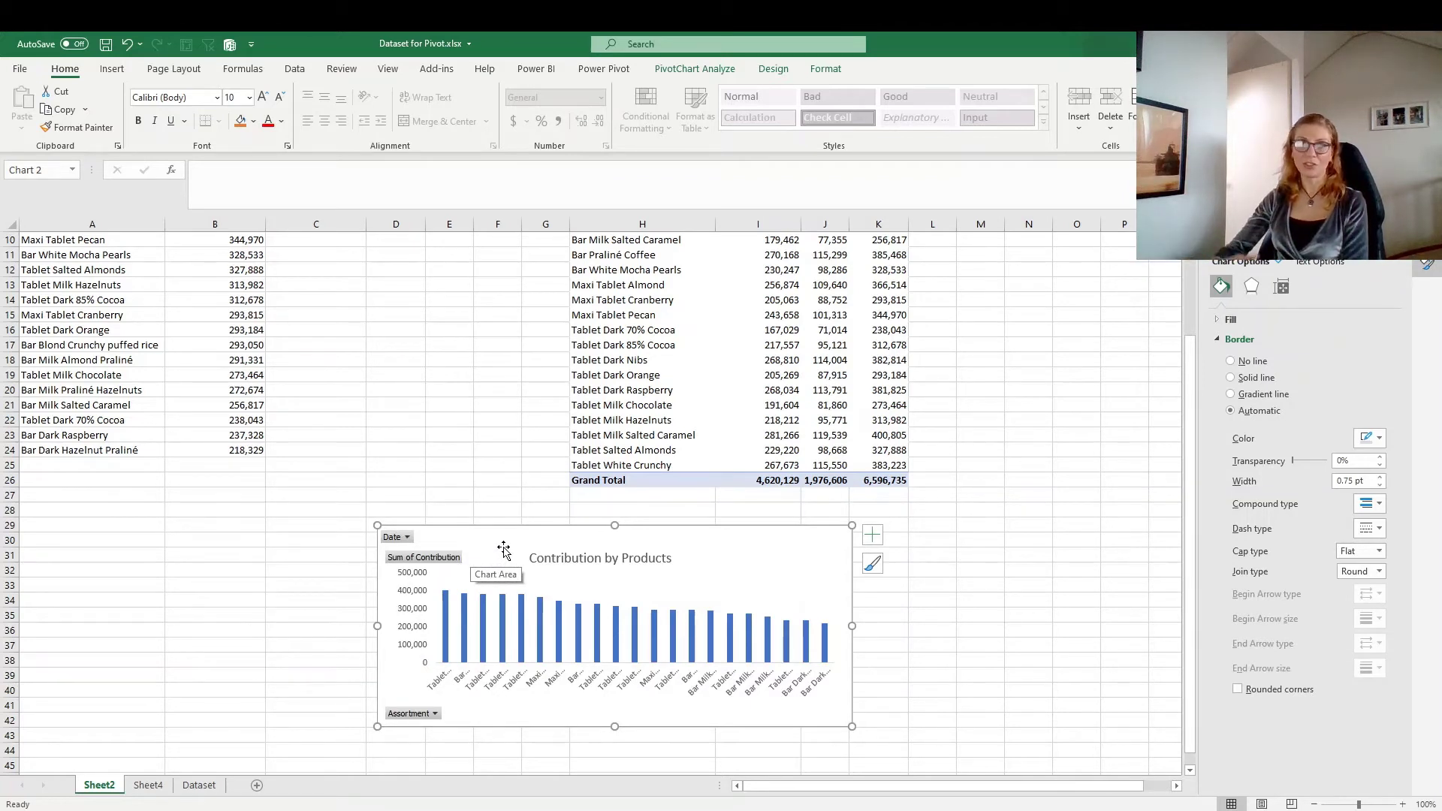
Check the Date filter list without changing it, then select the whole chart area.
{"action": "left_click", "coordinate": [406, 538]}
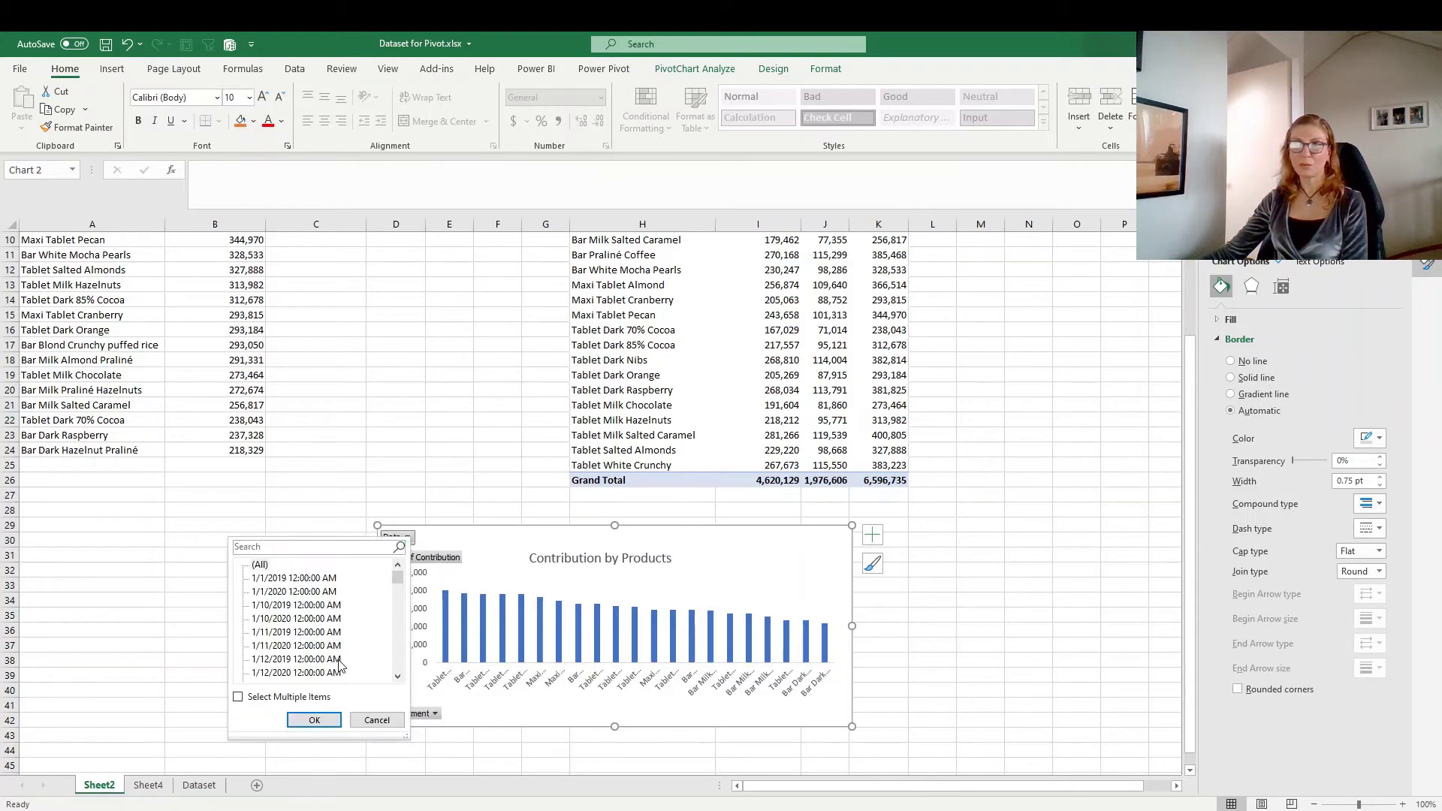
{"action": "left_click", "coordinate": [778, 554]}
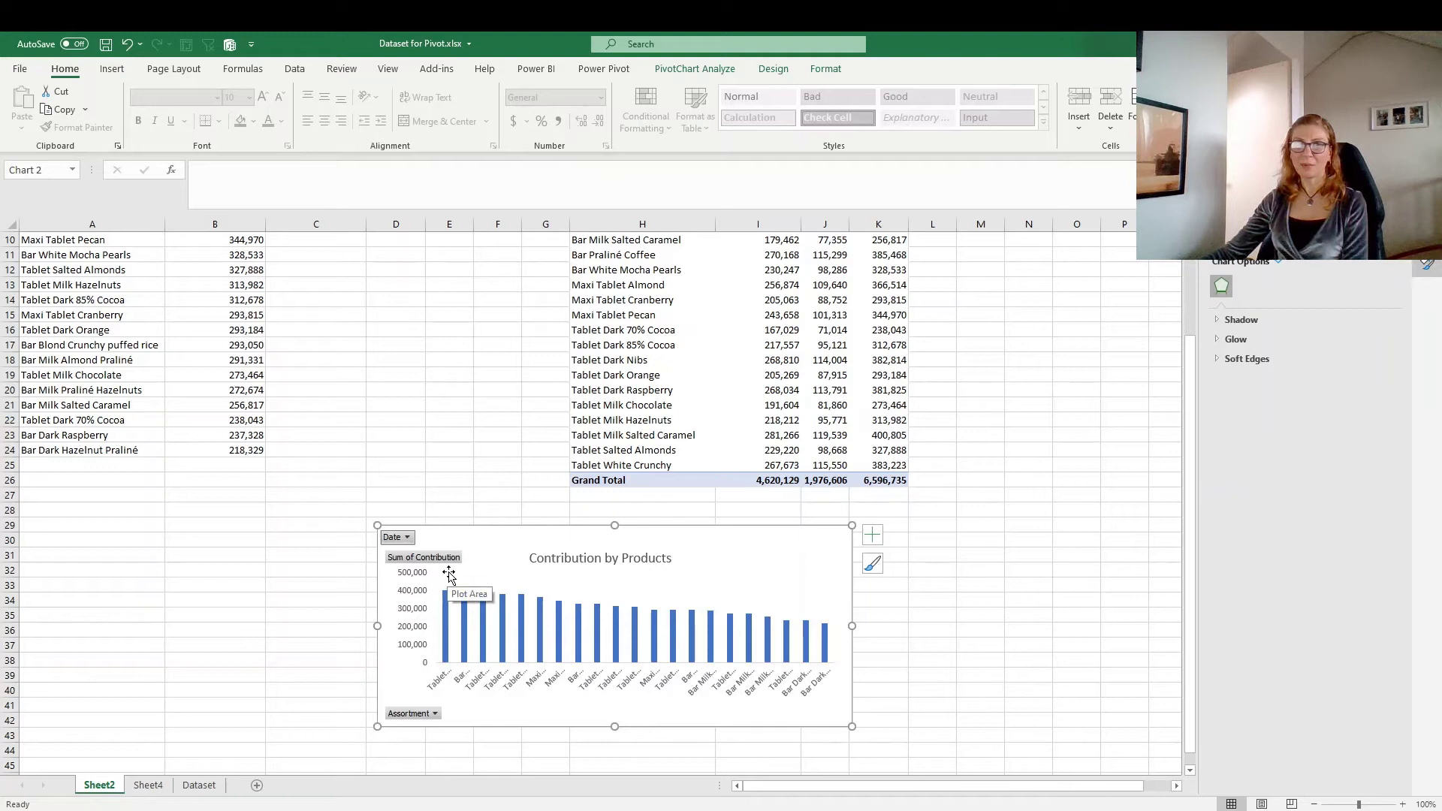
{"action": "left_click", "coordinate": [791, 546]}
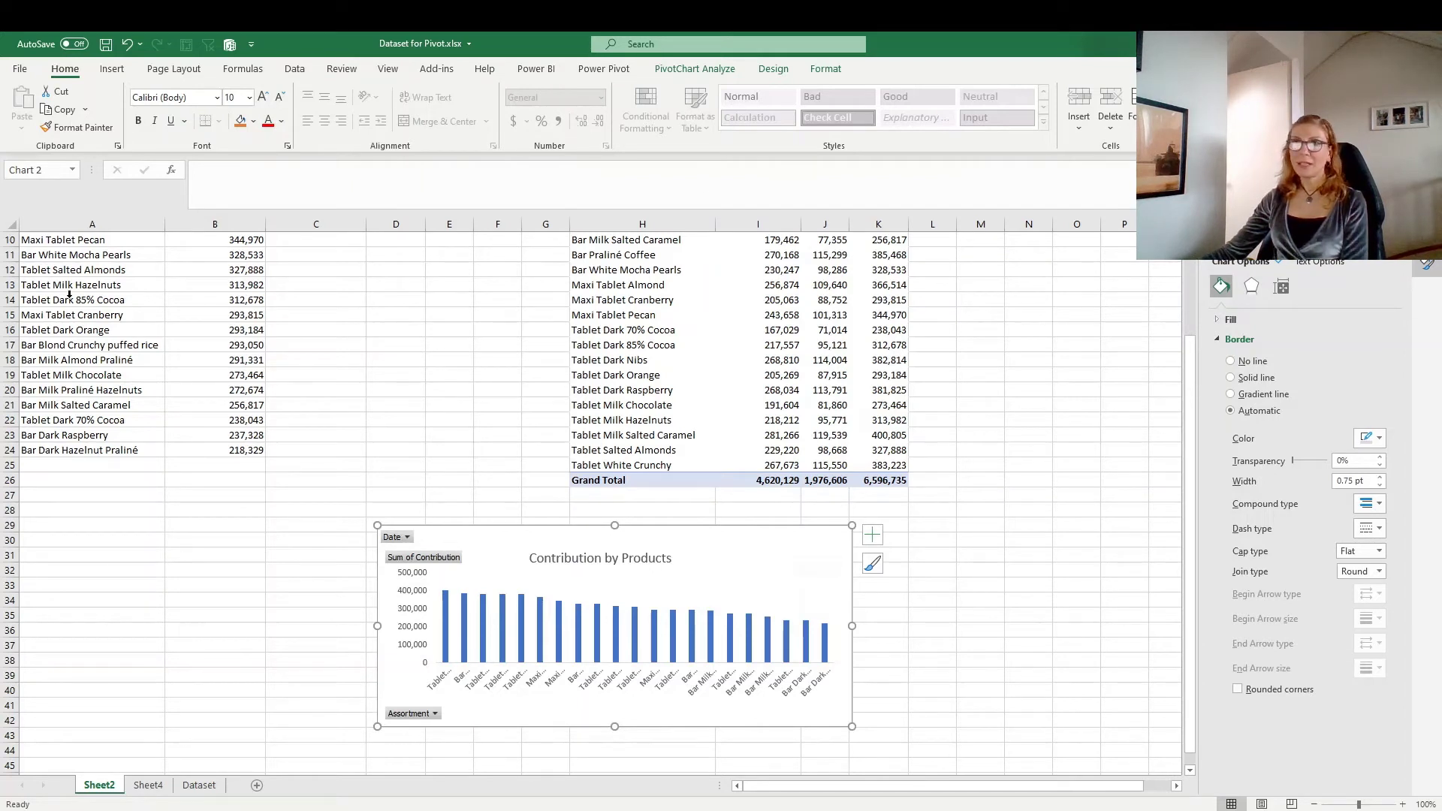
Select pivot table cells, then select the PivotChart and browse its PivotChart Analyze and Design tabs.
{"action": "left_click", "coordinate": [142, 300]}
{"action": "left_click", "coordinate": [178, 273]}
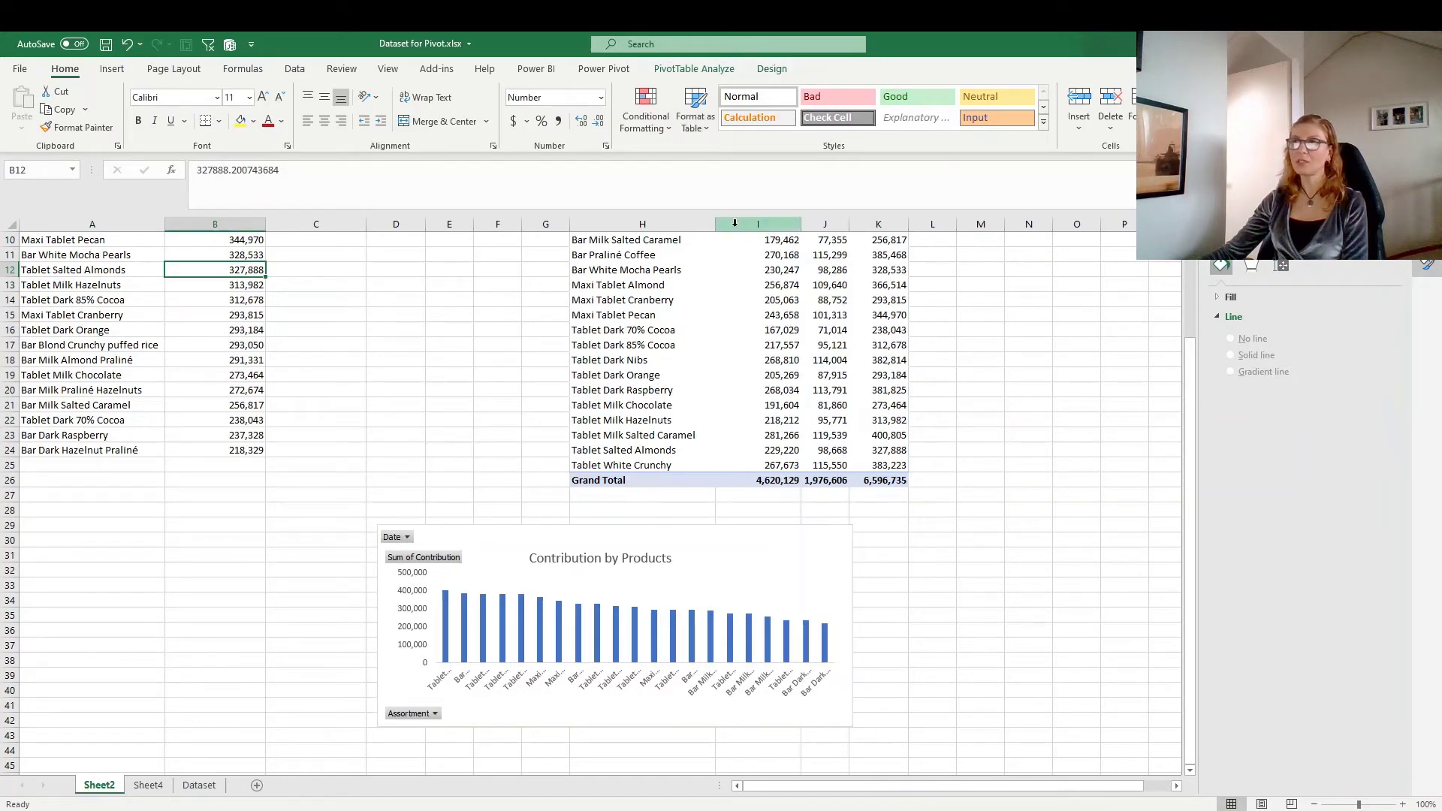
{"action": "left_click", "coordinate": [734, 562]}
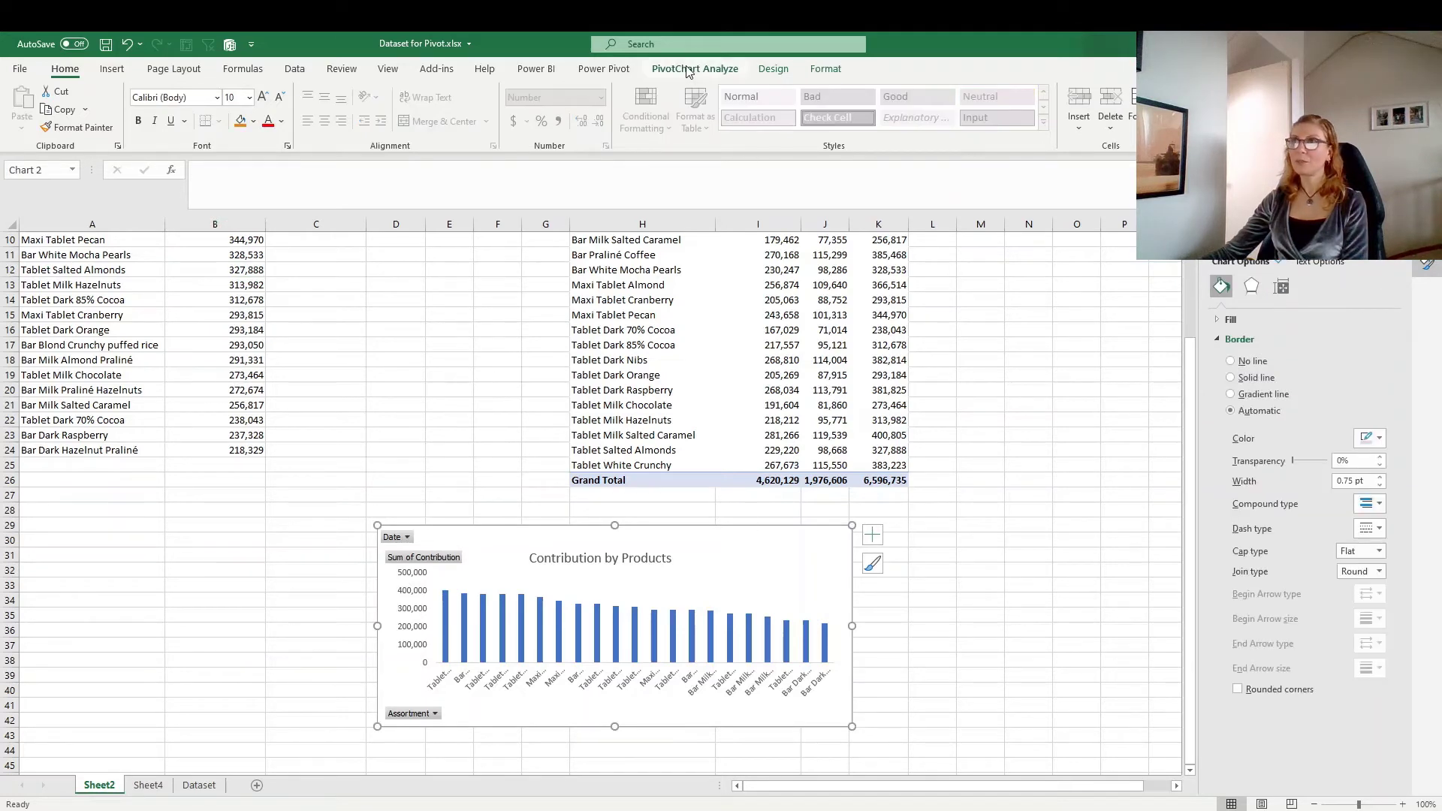
{"action": "left_click", "coordinate": [689, 71]}
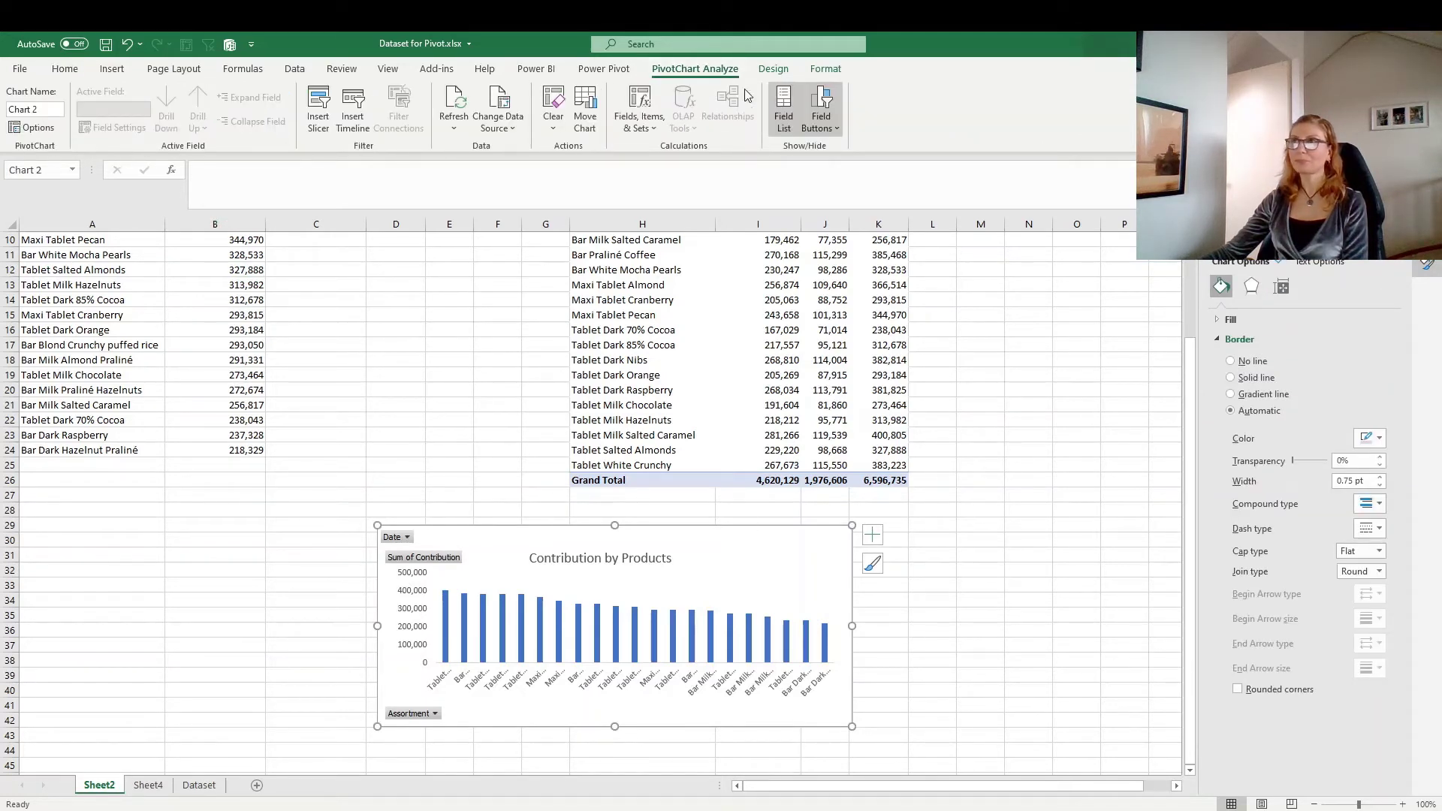
{"action": "left_click", "coordinate": [781, 72]}
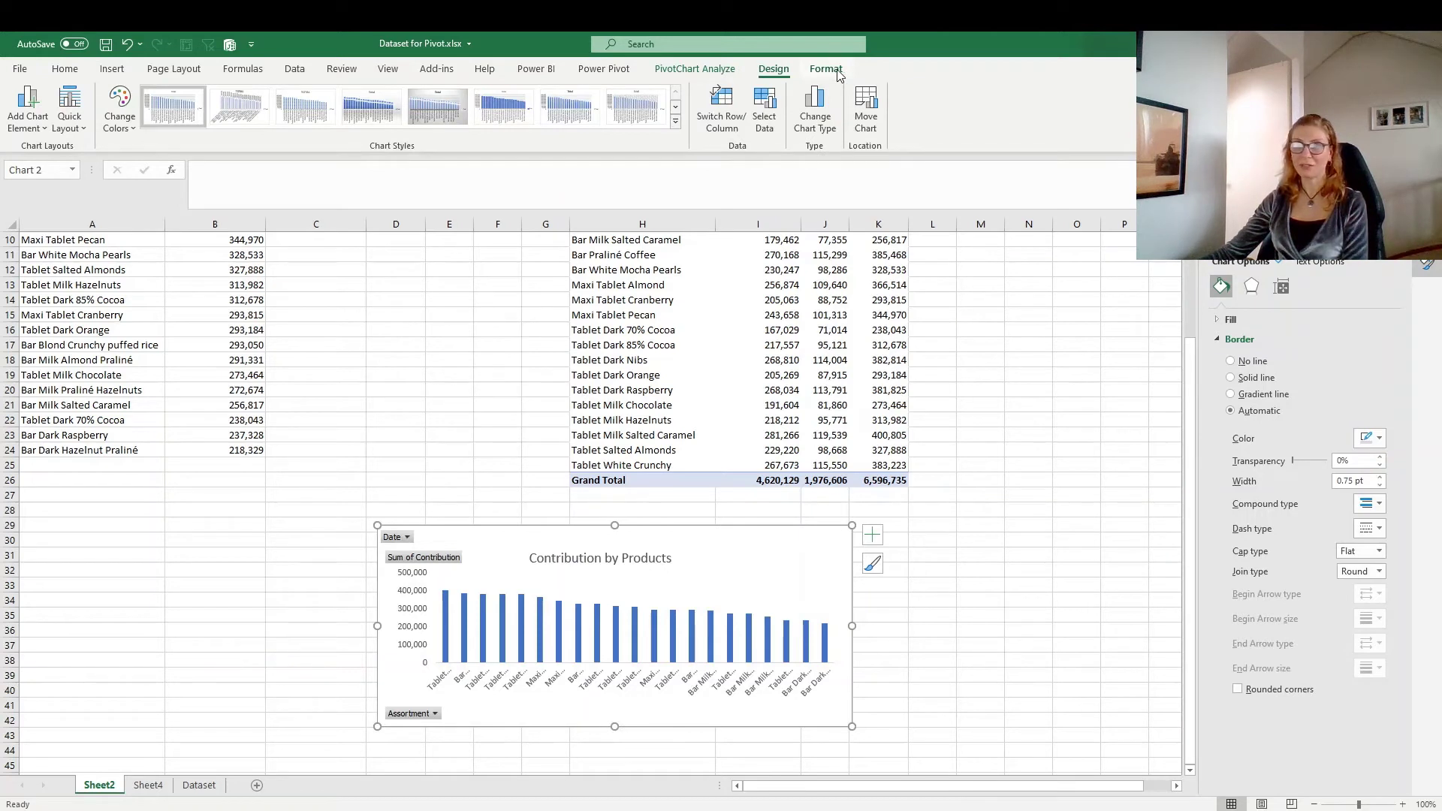
Look at the Refresh menu on PivotChart Analyze without refreshing, then return to the Design tab.
{"action": "left_click", "coordinate": [692, 71]}
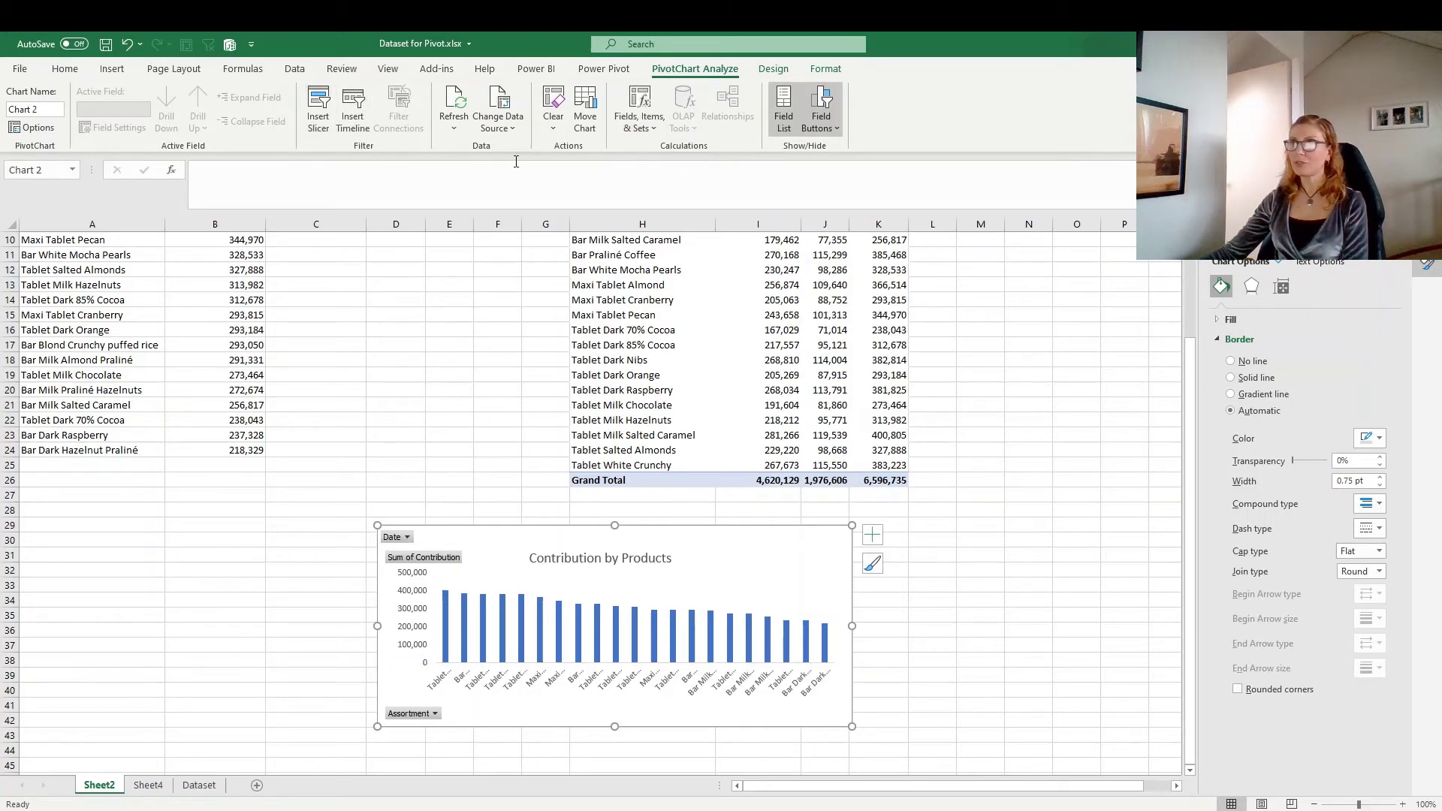
{"action": "left_click", "coordinate": [457, 131]}
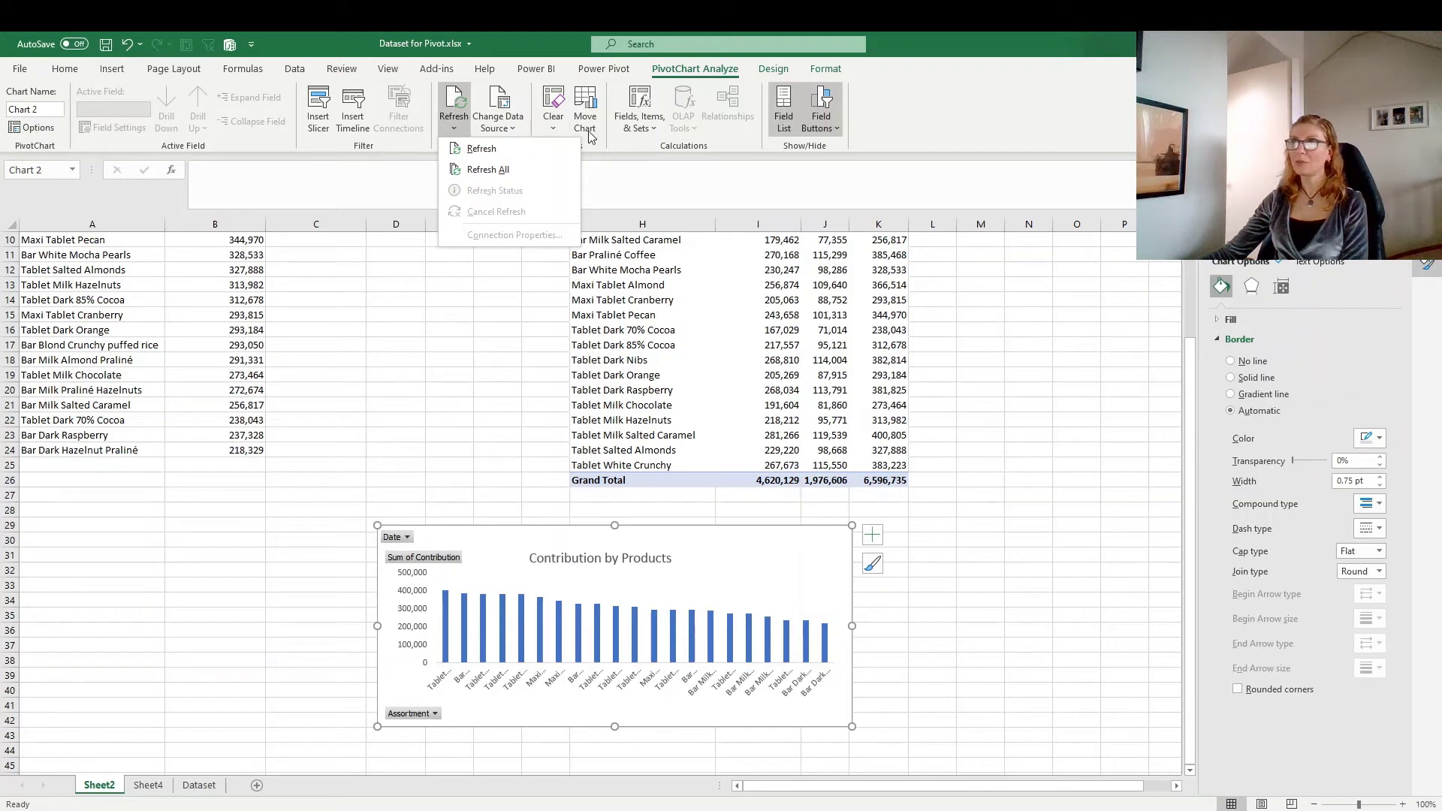
{"action": "left_click", "coordinate": [602, 151]}
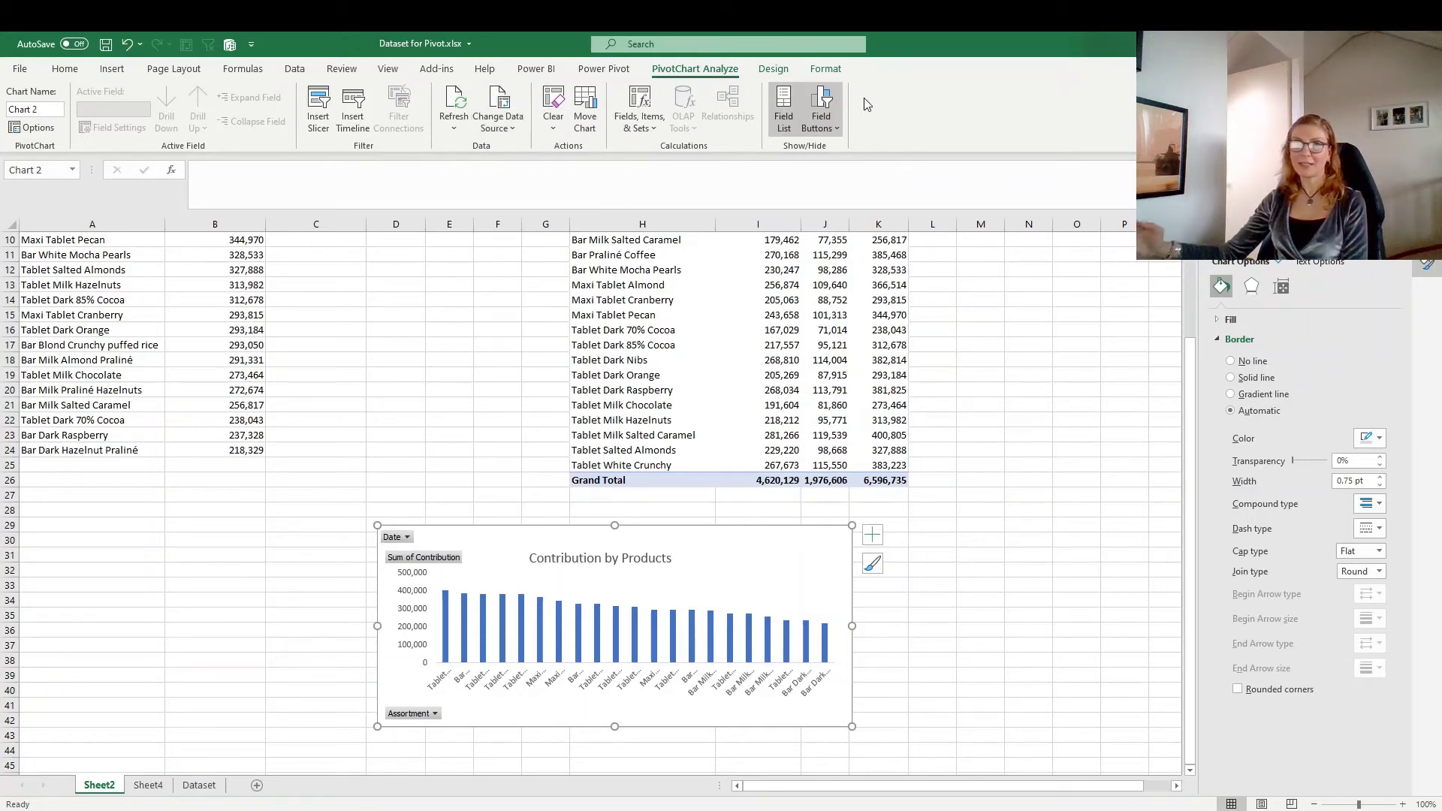
{"action": "left_click", "coordinate": [773, 69]}
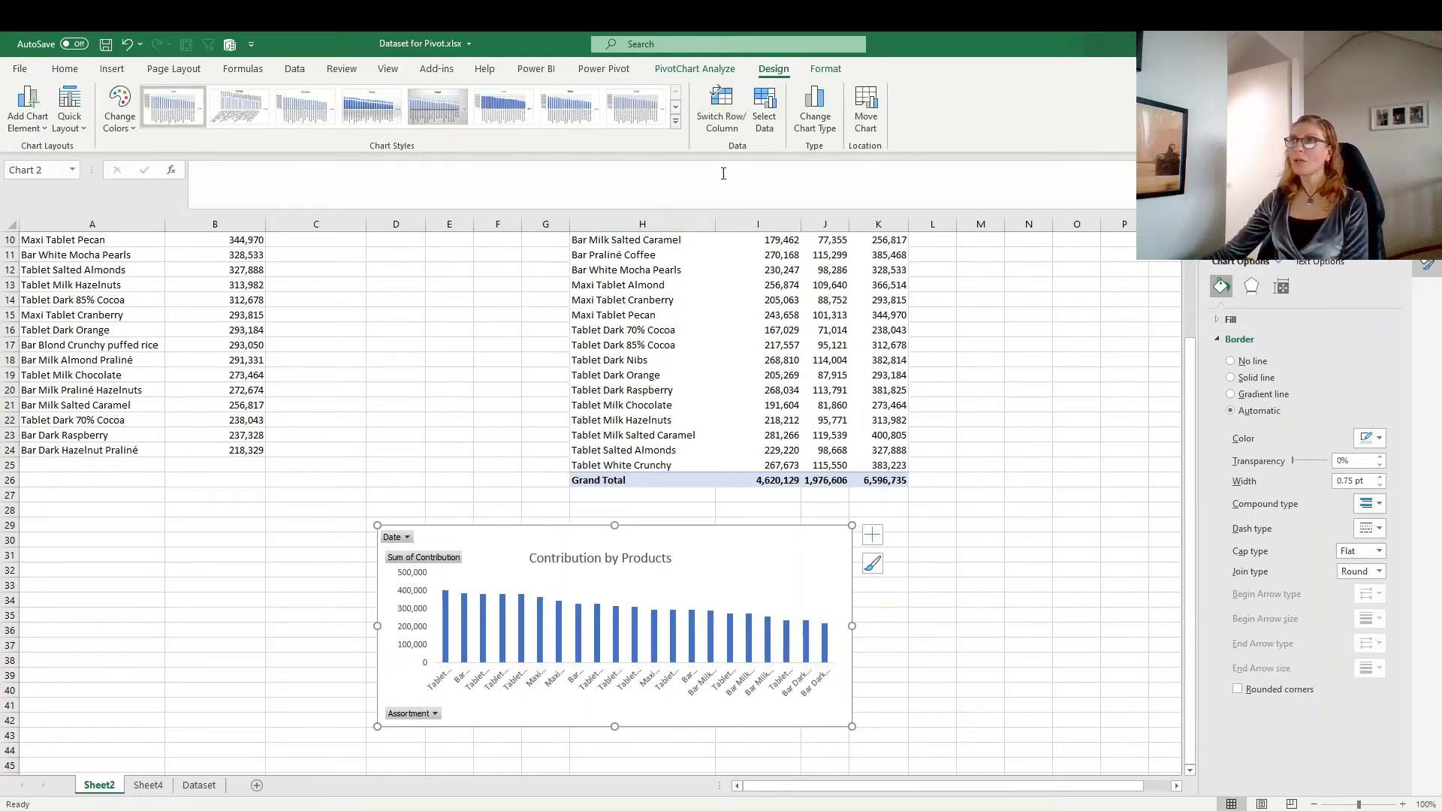
{"action": "left_click", "coordinate": [817, 113]}
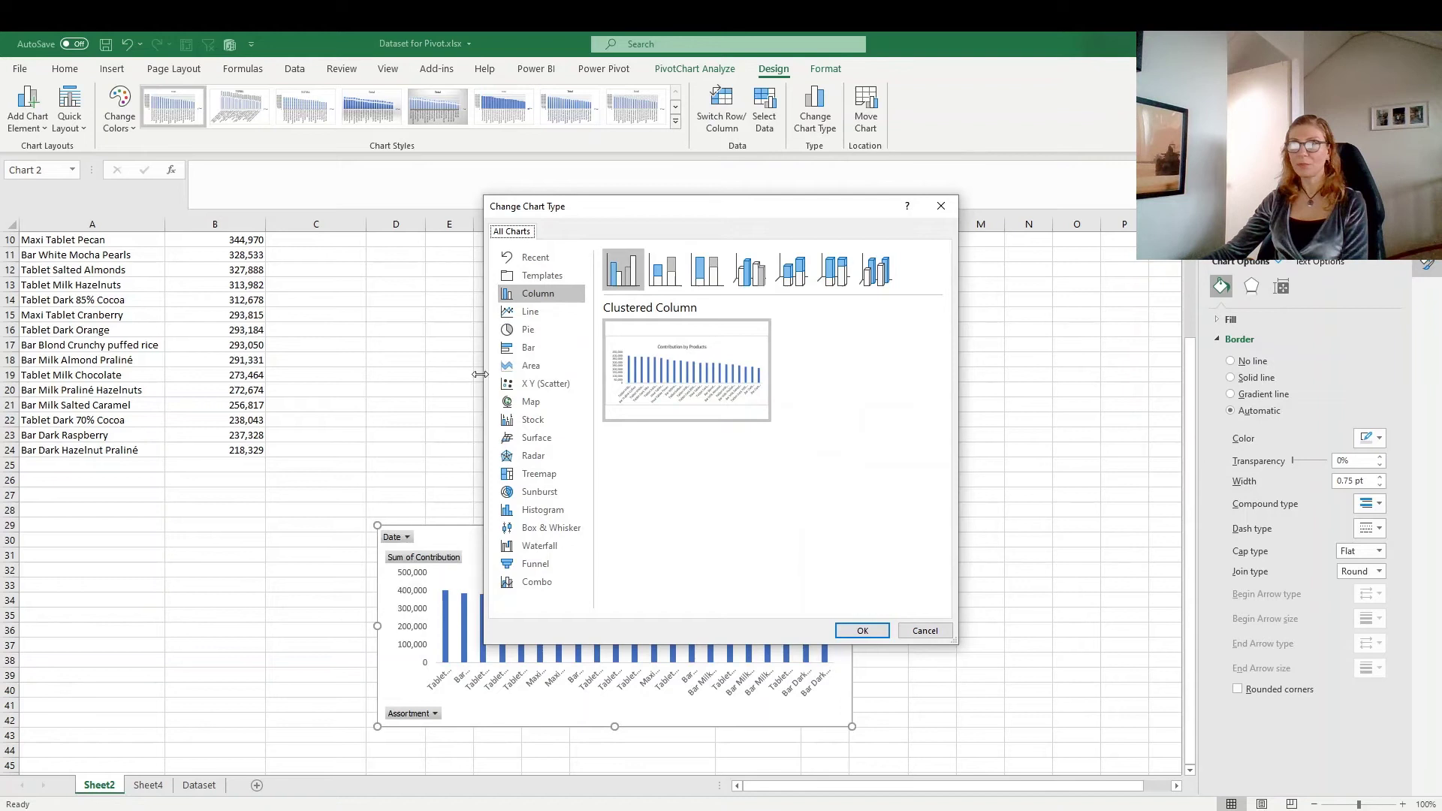
{"action": "left_click", "coordinate": [536, 315]}
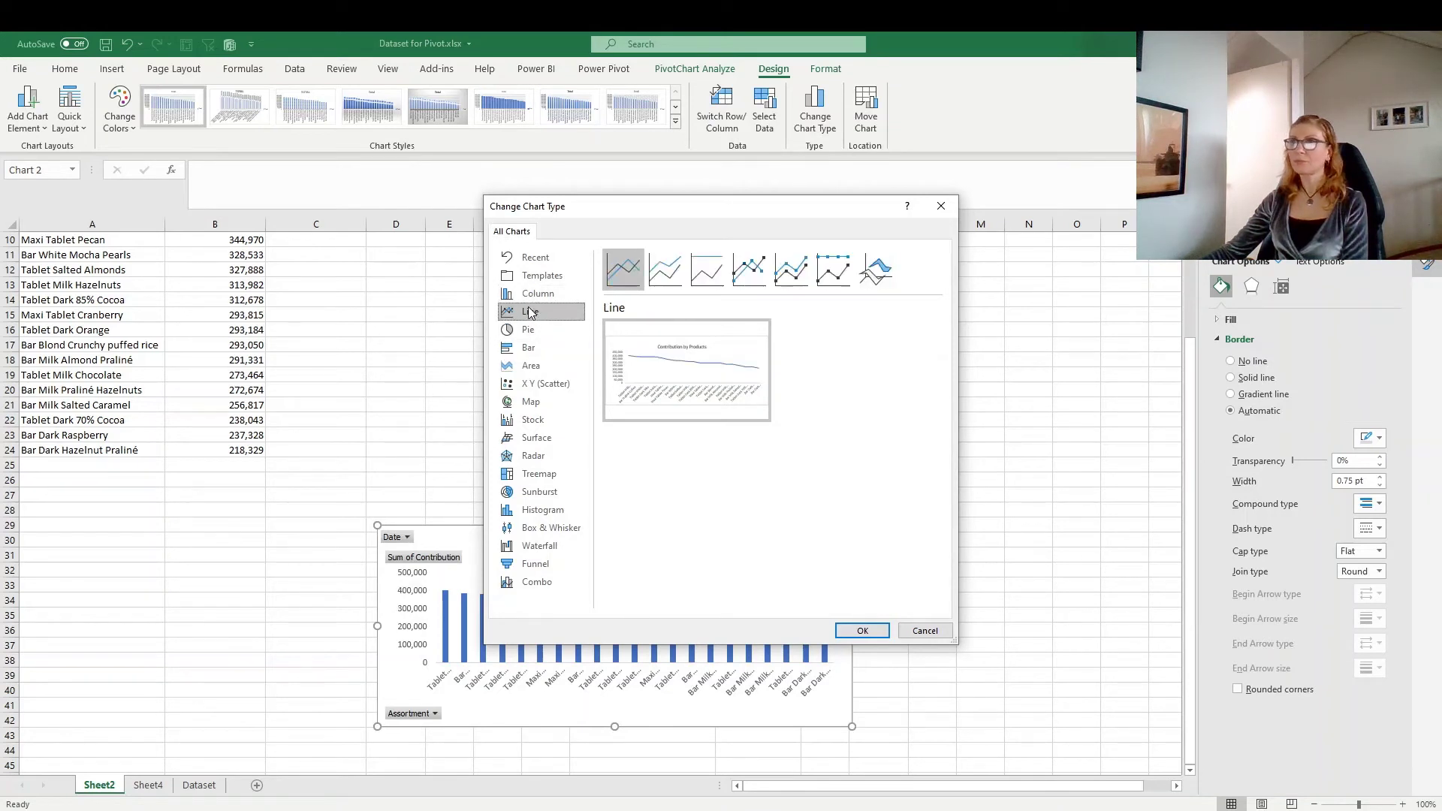
{"action": "left_click", "coordinate": [525, 295]}
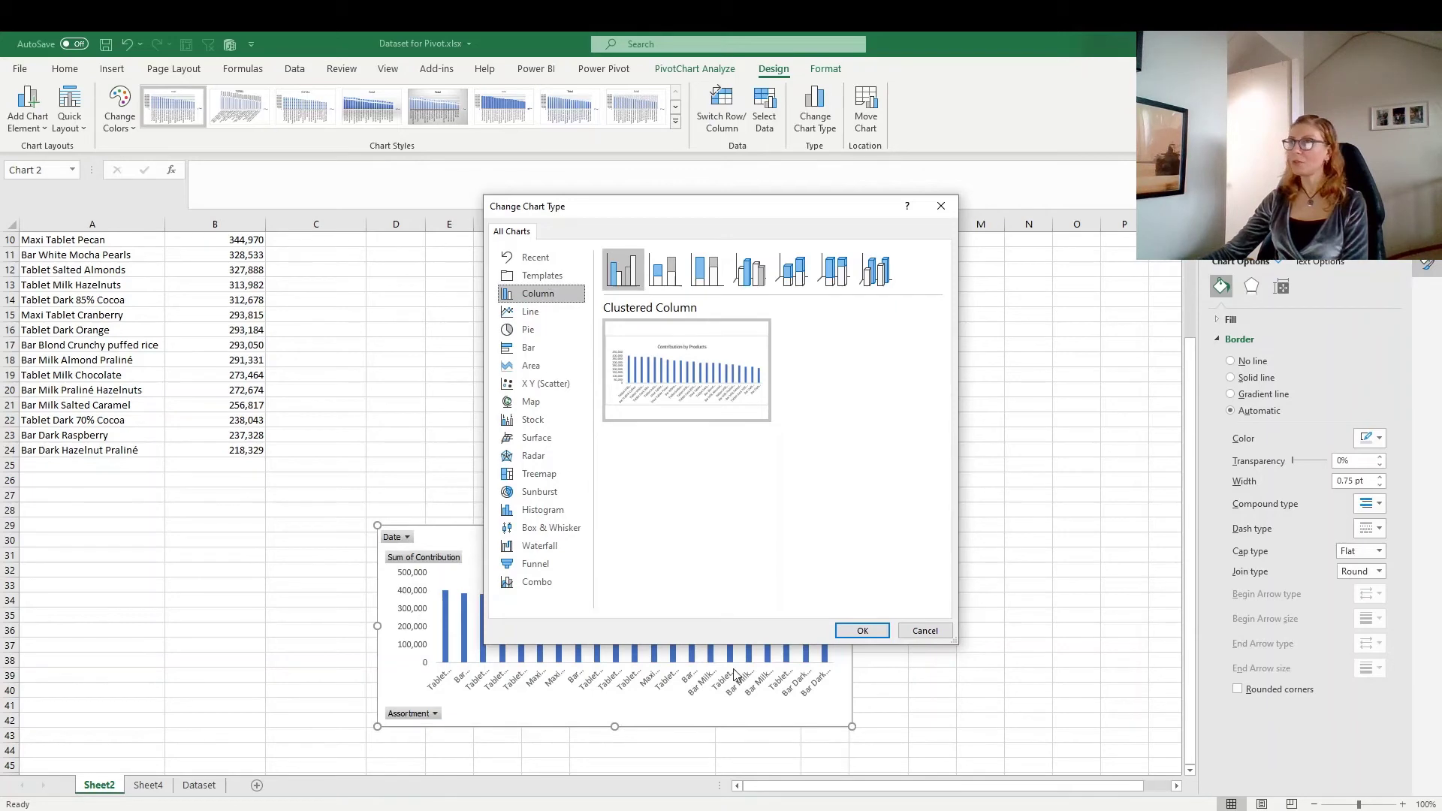
{"action": "left_click", "coordinate": [925, 631]}
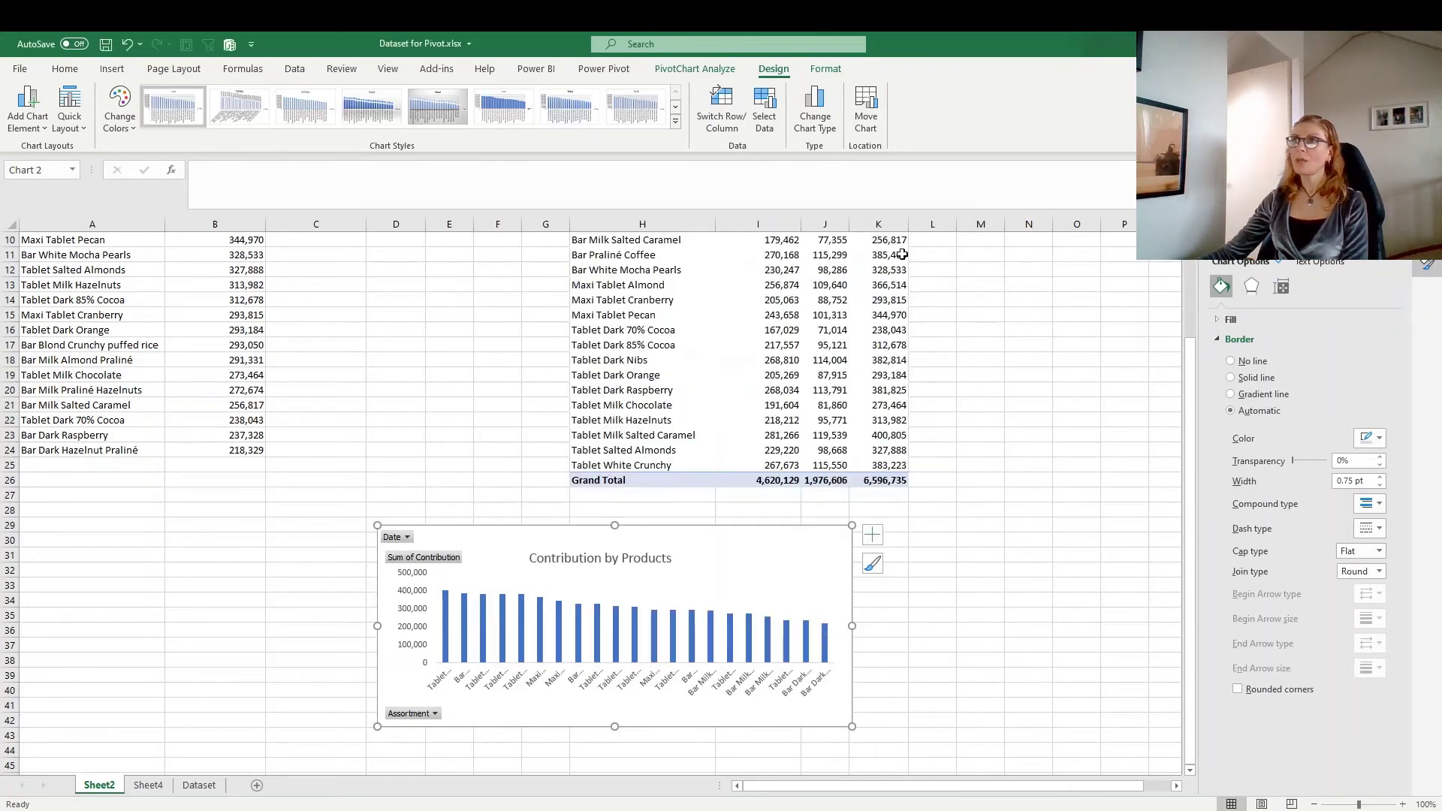
{"action": "left_click", "coordinate": [826, 69]}
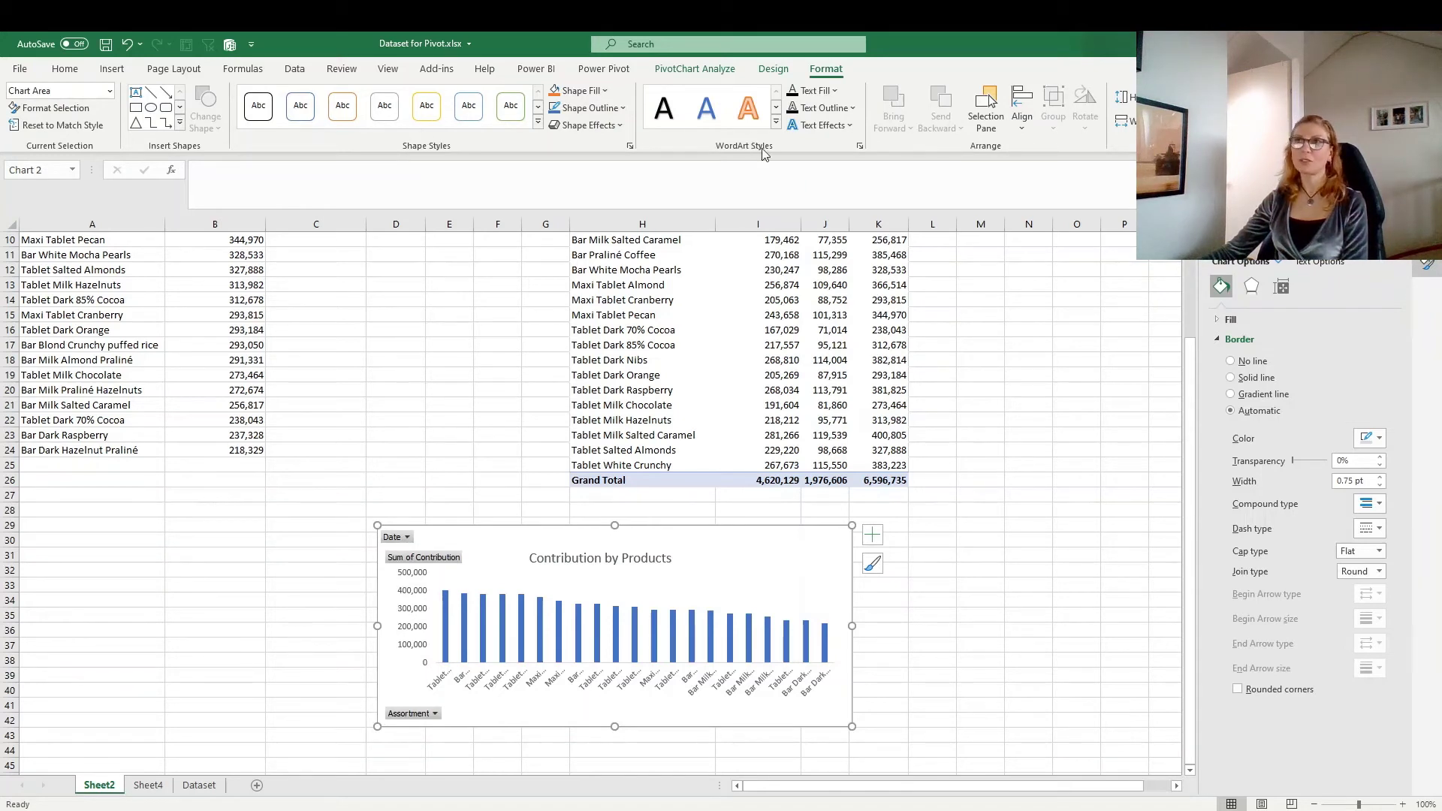
{"action": "left_click", "coordinate": [685, 72]}
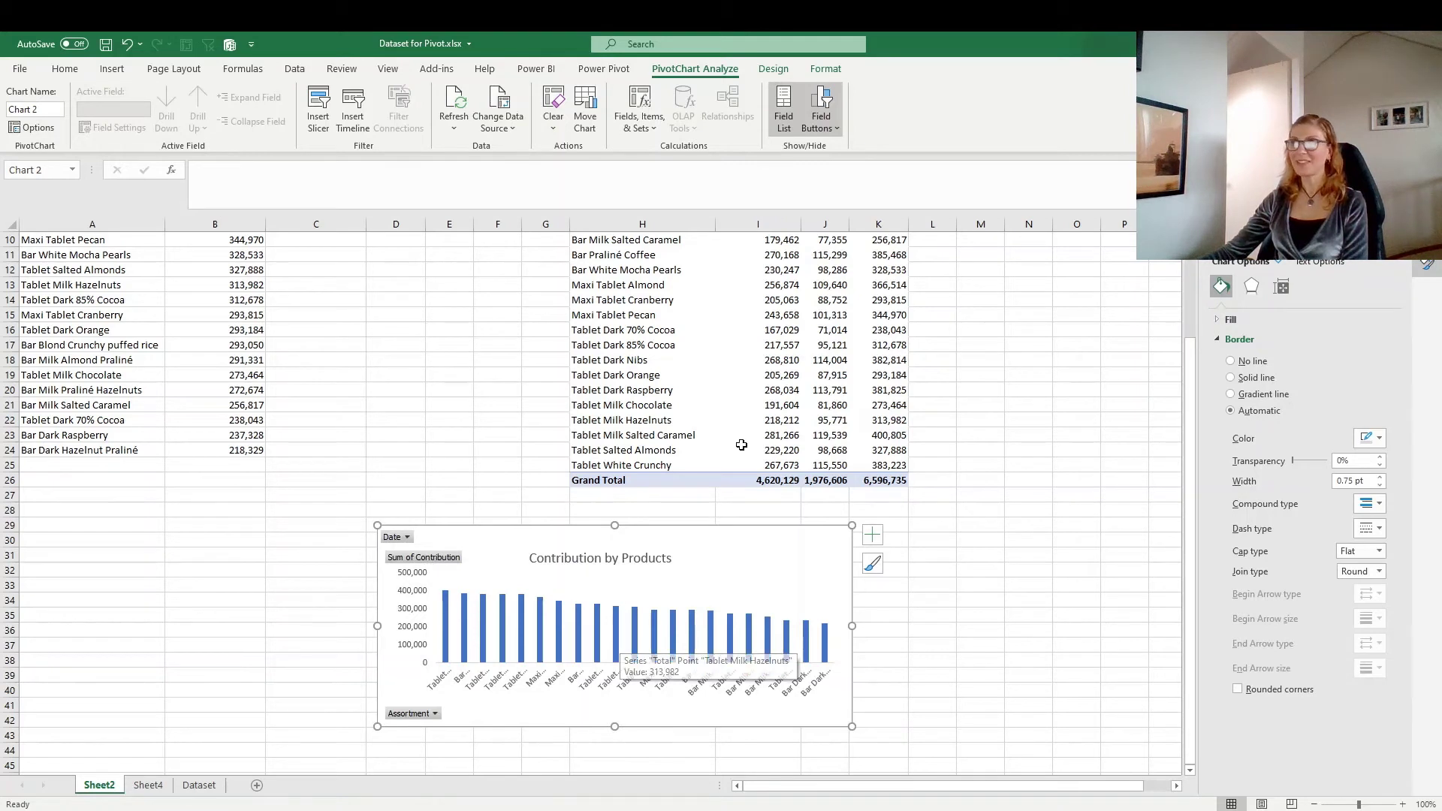
Hide all field buttons and enlarge the chart to span about columns D–L through row 43.
{"action": "left_click", "coordinate": [838, 129]}
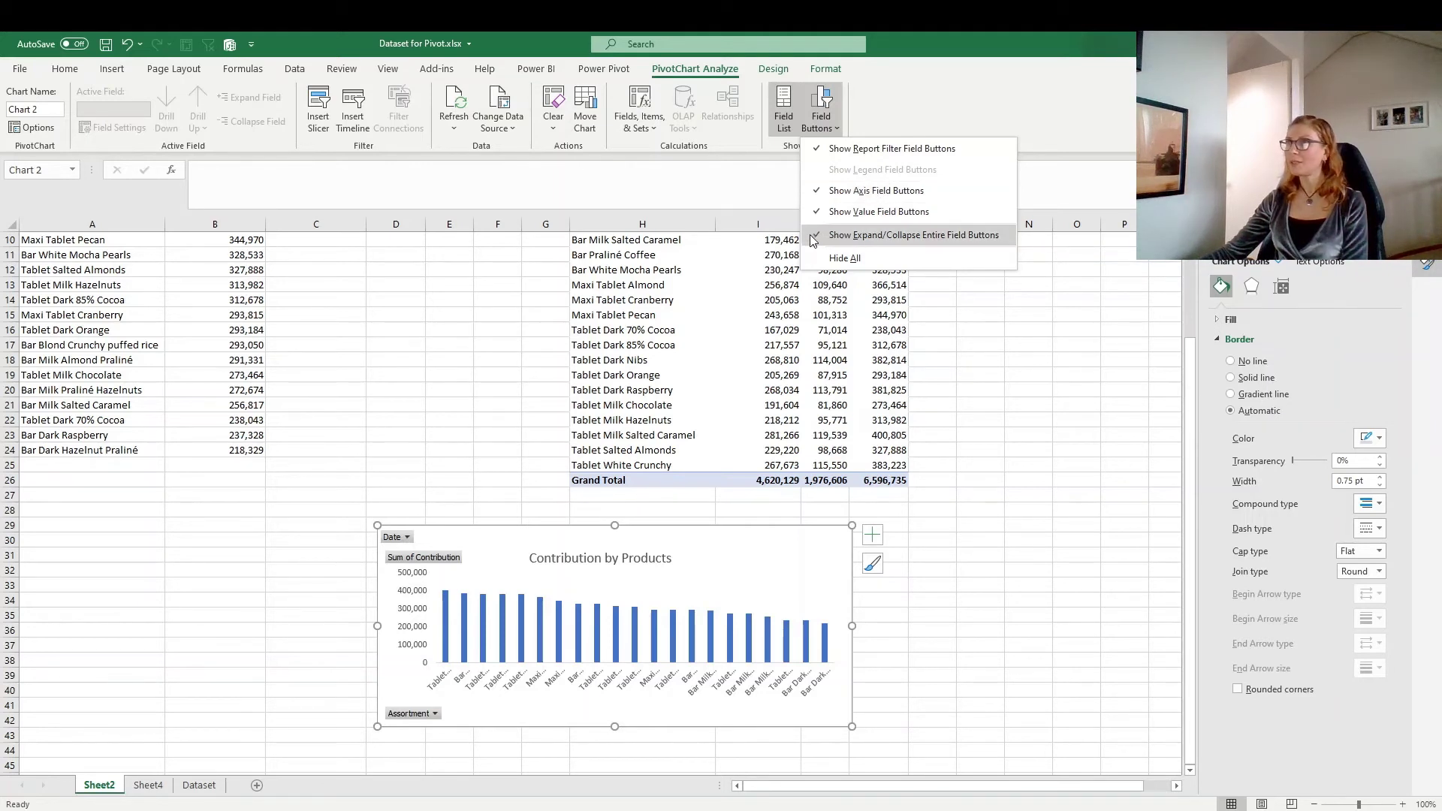
{"action": "left_click", "coordinate": [820, 259]}
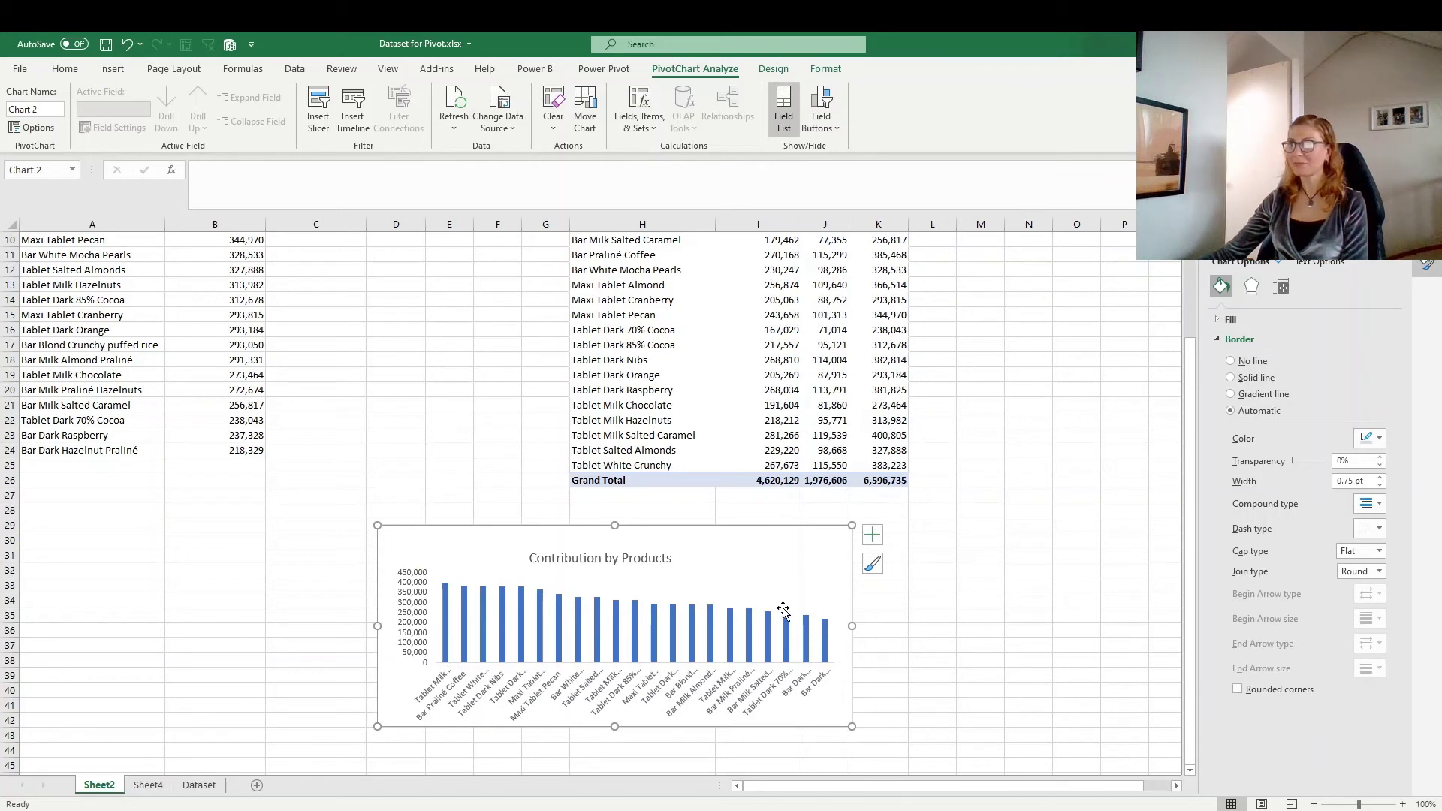
{"action": "left_click_drag", "start_coordinate": [747, 557], "coordinate": [736, 547]}
{"action": "left_click_drag", "start_coordinate": [841, 717], "coordinate": [925, 738]}
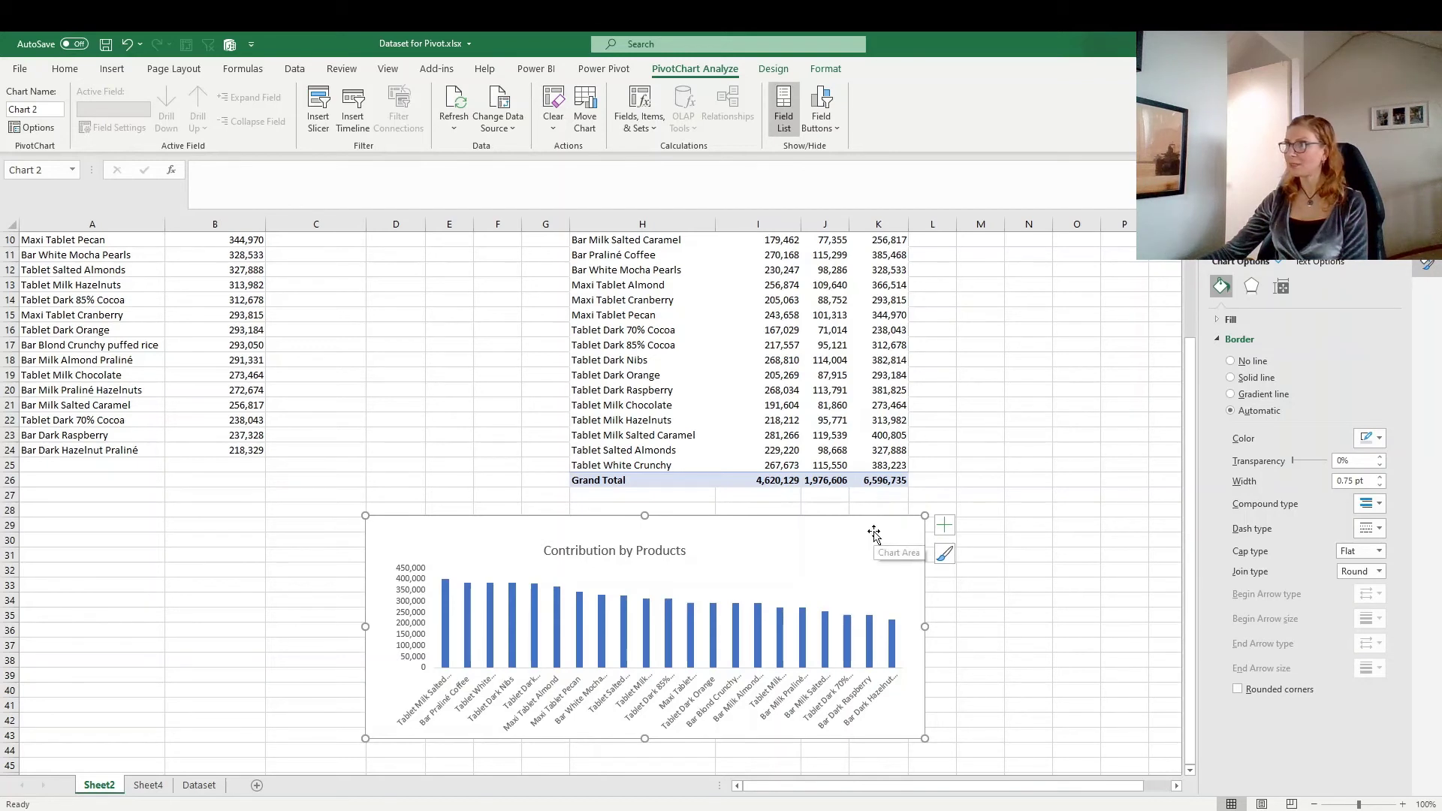
Set the data series gap width to 140% in Series Options, then deselect and reselect the chart.
{"action": "left_click", "coordinate": [894, 643]}
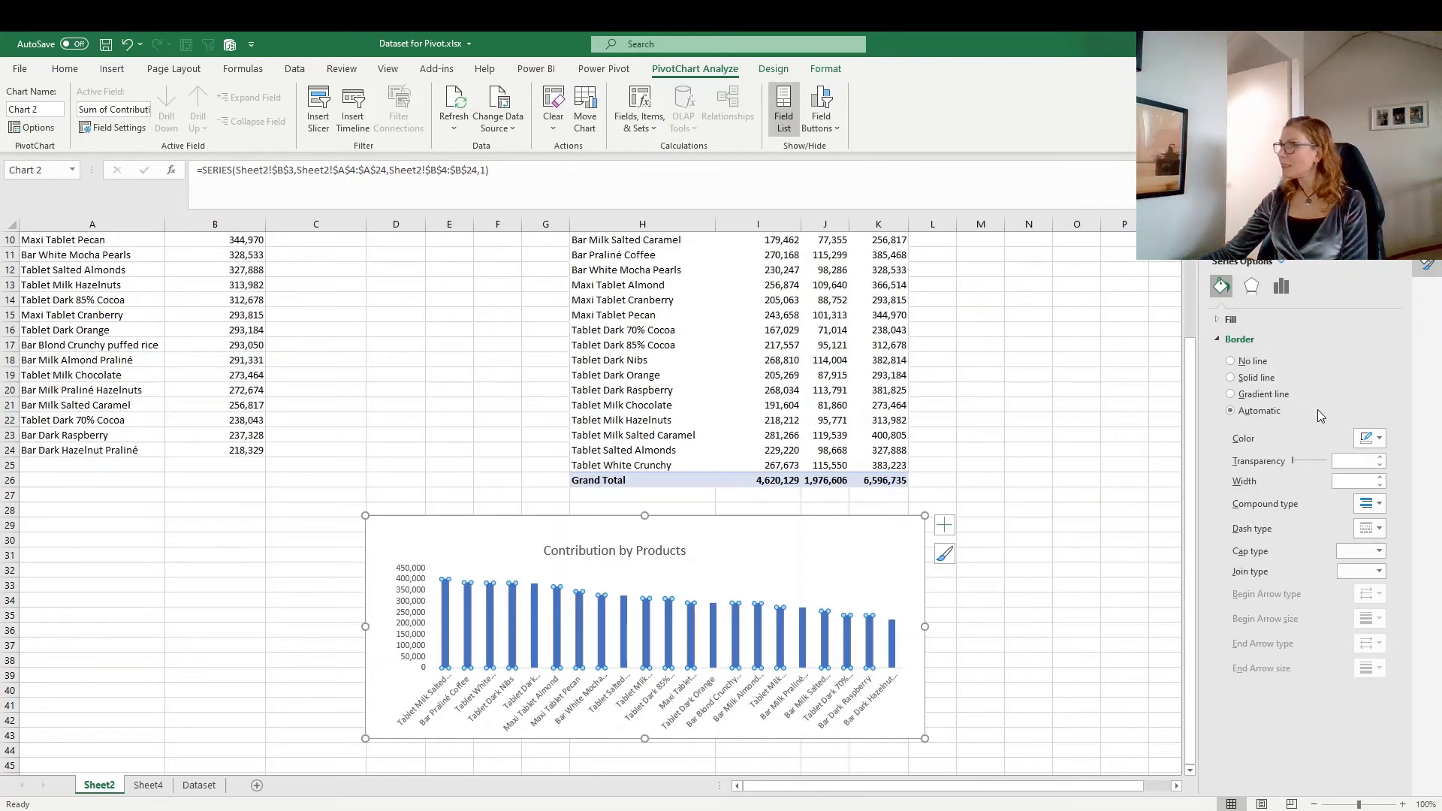
{"action": "left_click", "coordinate": [1282, 286]}
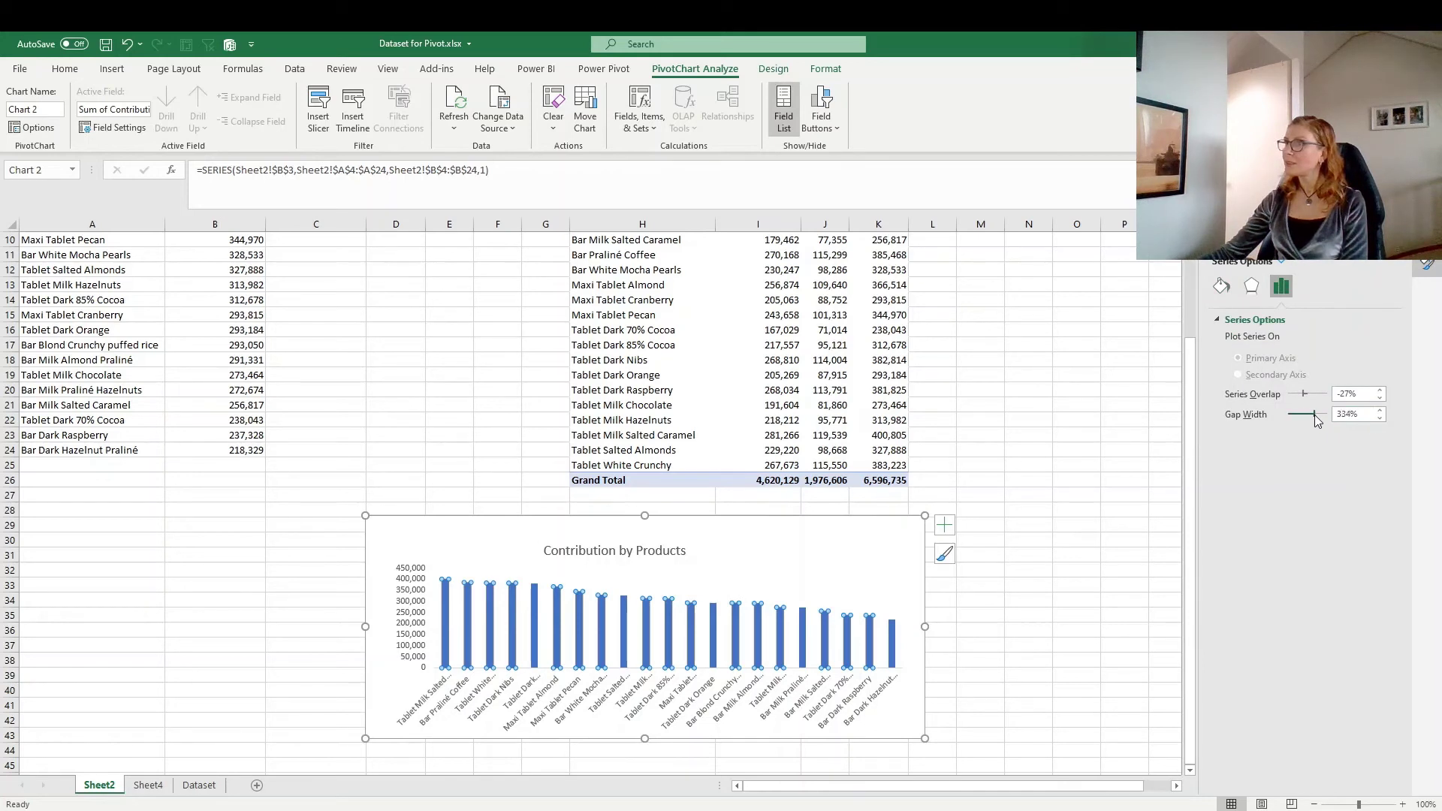
{"action": "left_click_drag", "start_coordinate": [1305, 415], "coordinate": [1314, 420]}
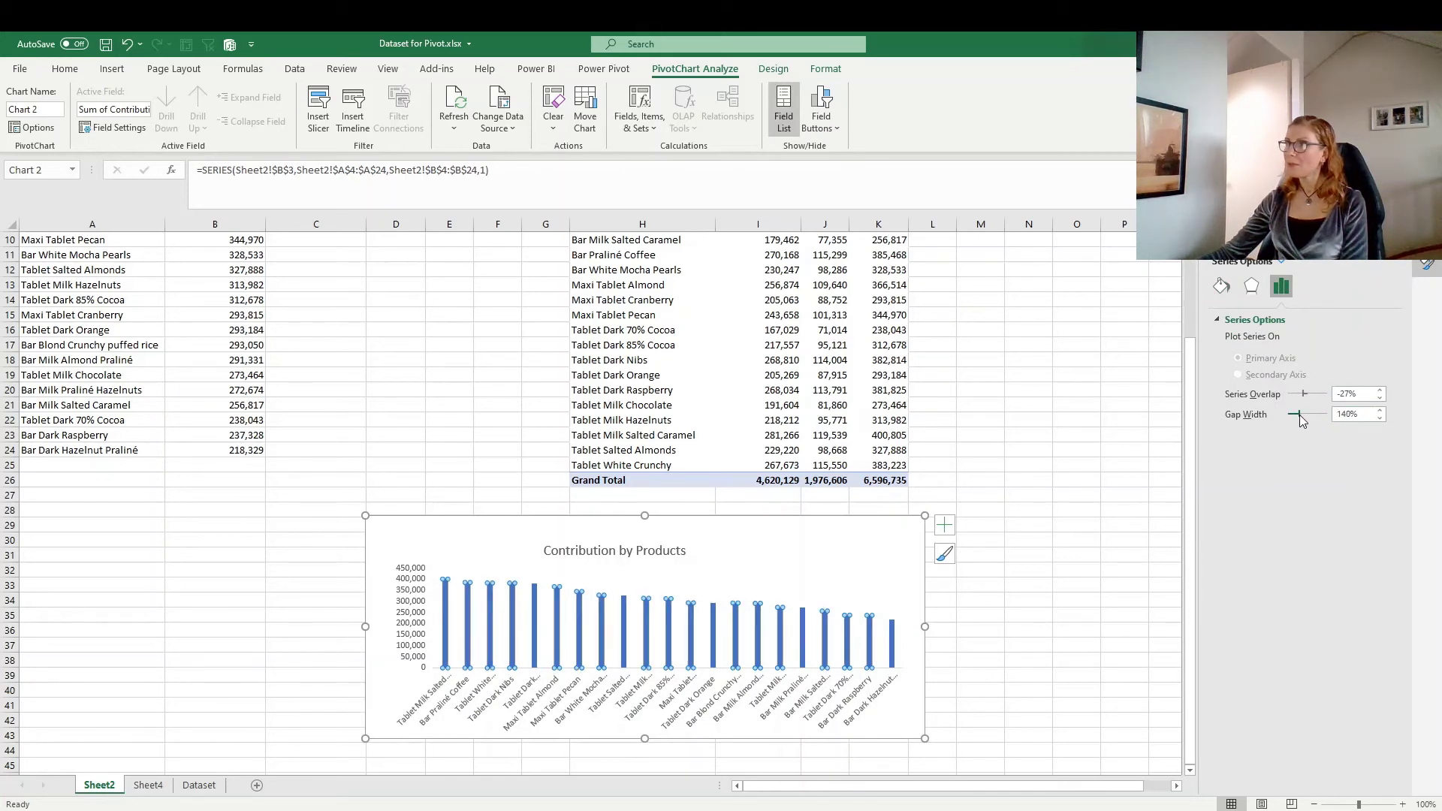
{"action": "left_click", "coordinate": [1060, 527]}
{"action": "left_click", "coordinate": [846, 536]}
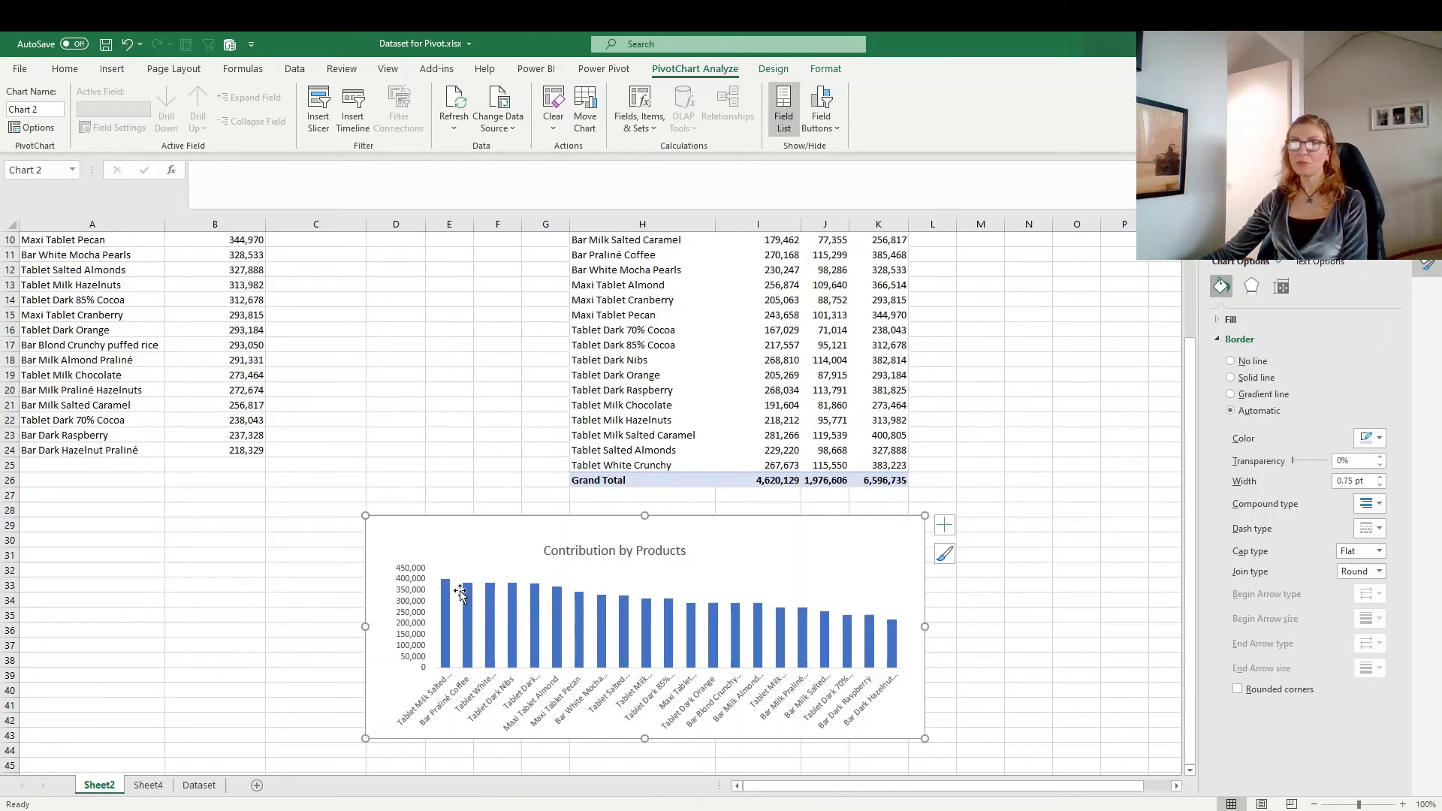
{"action": "mouse_move", "coordinate": [445, 590]}
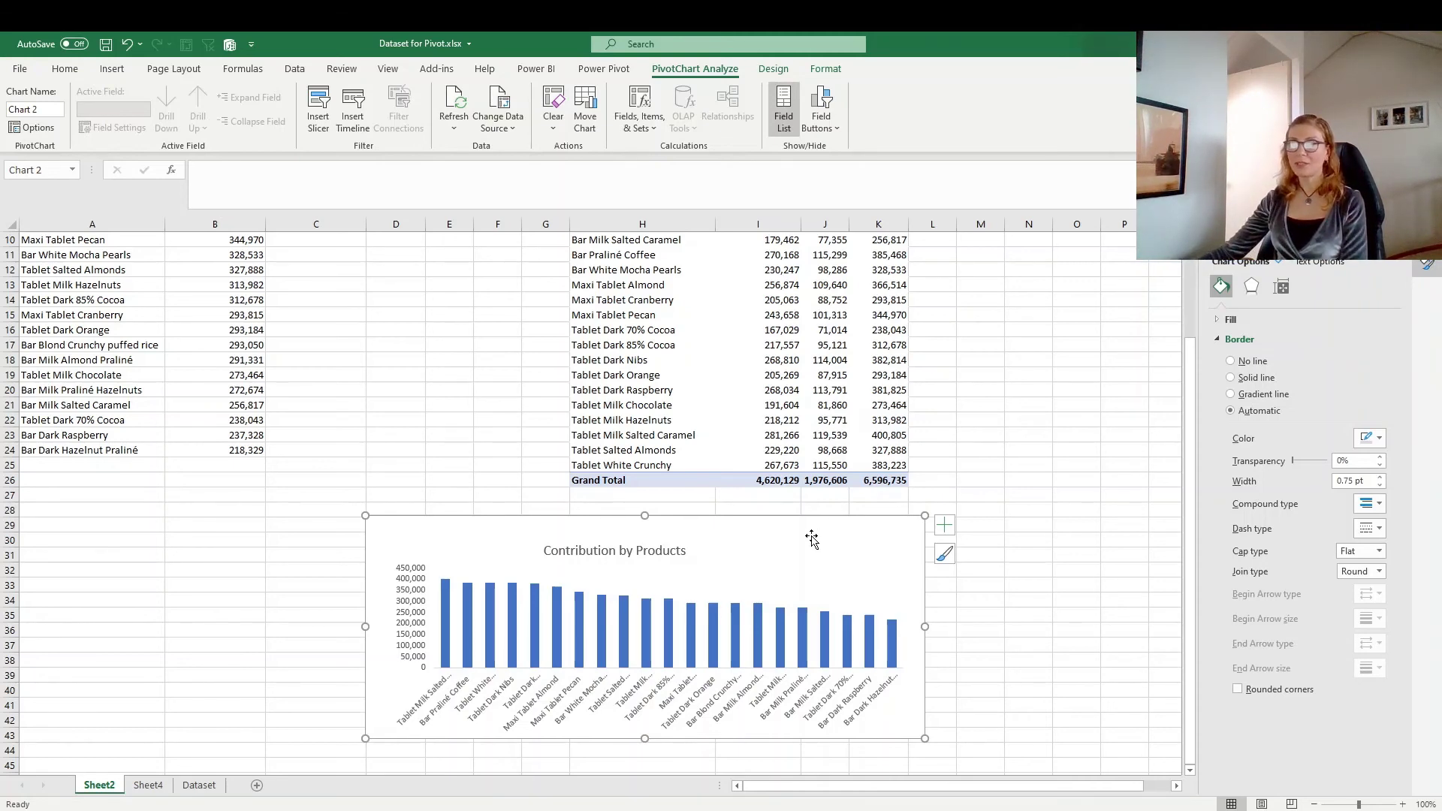
Review the sheet and nudge the chart slightly into place below the pivot tables.
{"action": "scroll", "coordinate": [810, 535], "scroll_direction": "up", "scroll_amount": 3}
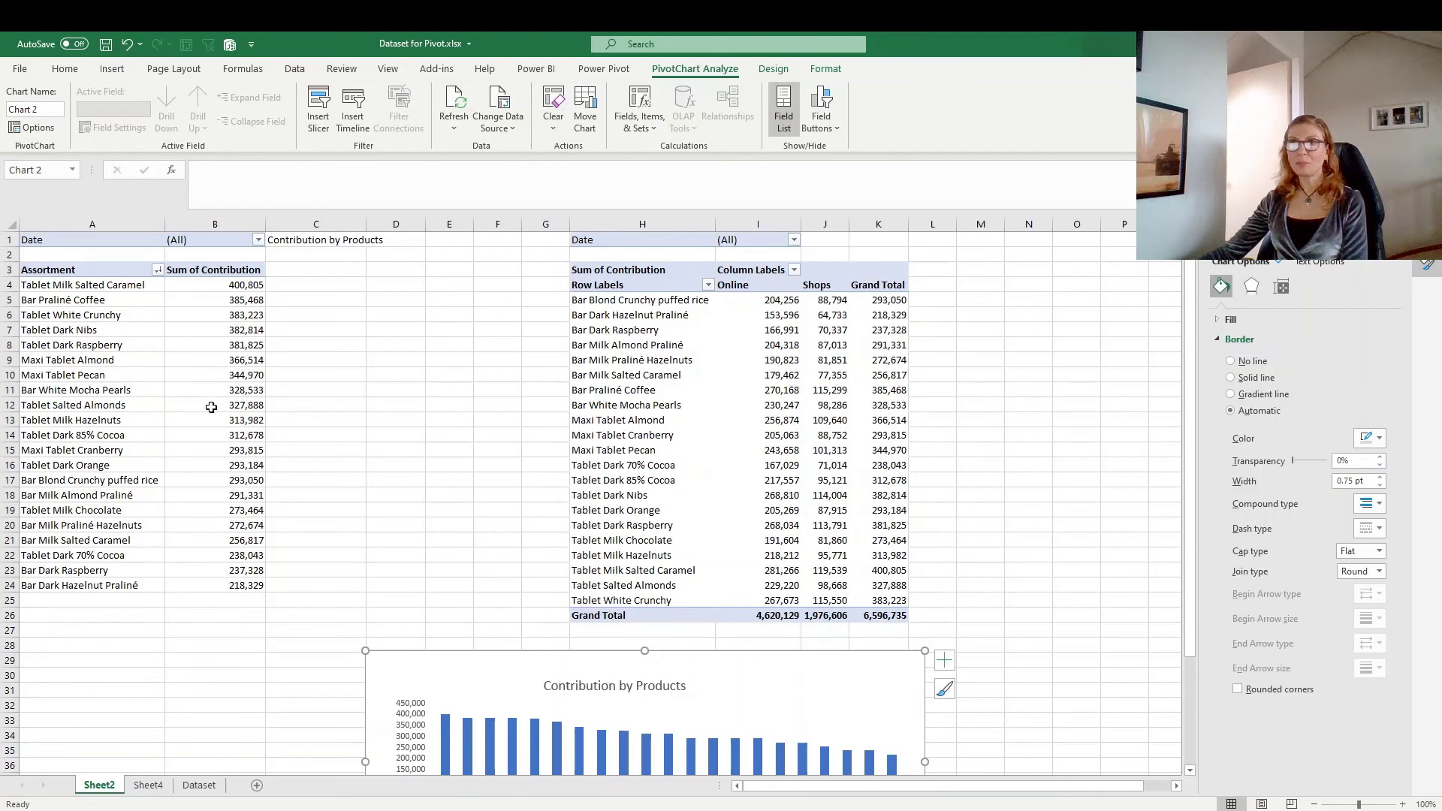
{"action": "scroll", "coordinate": [522, 586], "scroll_direction": "down", "scroll_amount": 3}
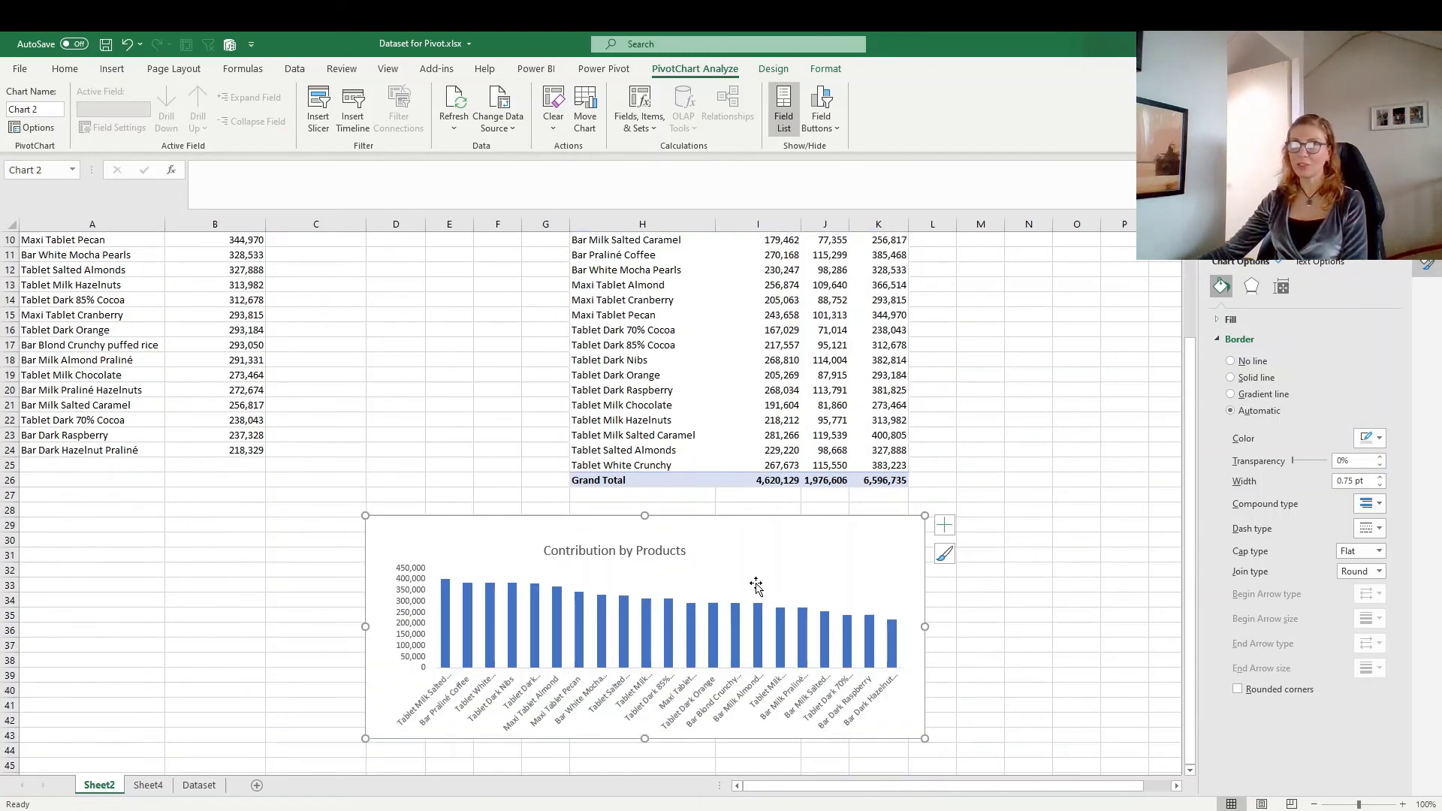
{"action": "scroll", "coordinate": [509, 398], "scroll_direction": "up", "scroll_amount": 3}
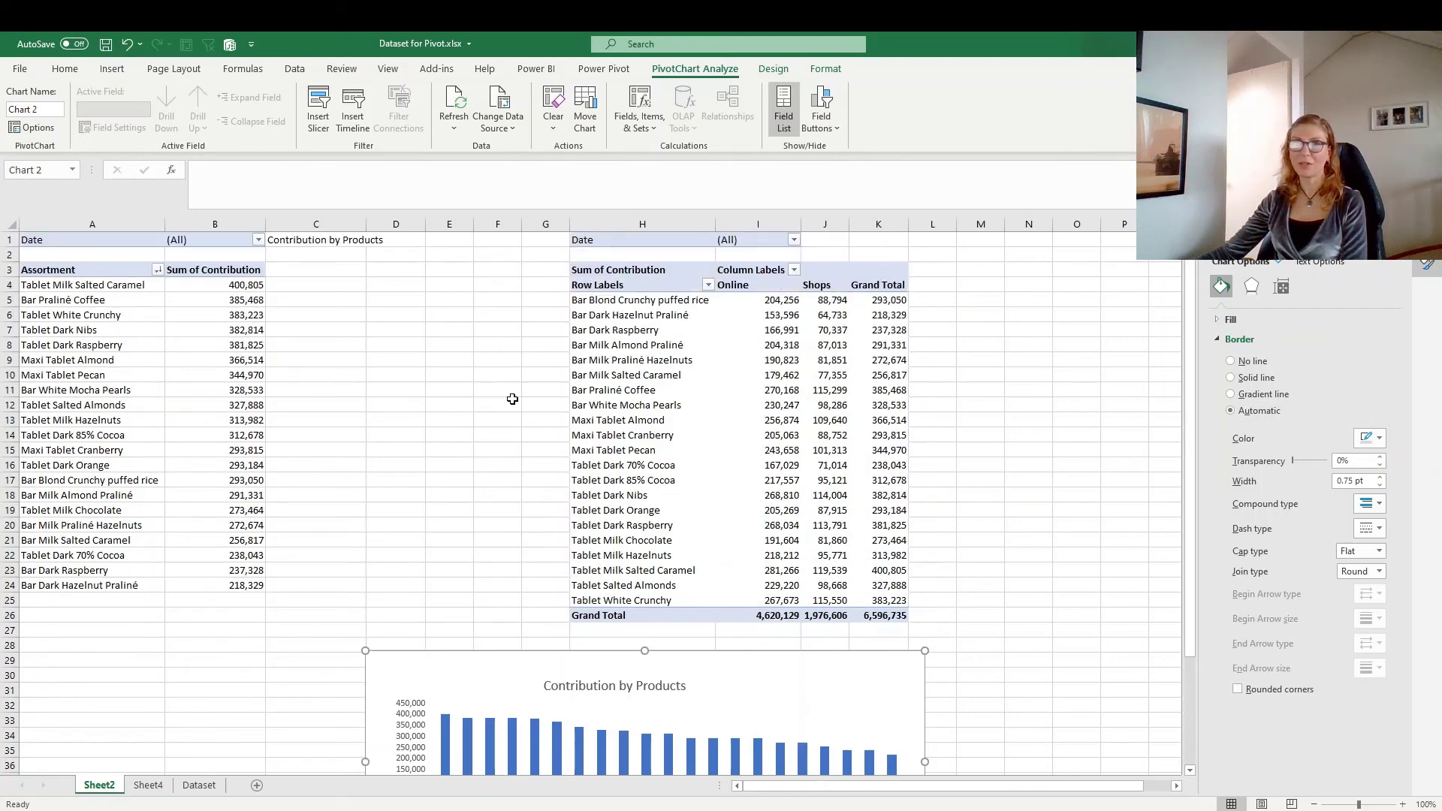
{"action": "scroll", "coordinate": [510, 399], "scroll_direction": "down", "scroll_amount": 2}
{"action": "scroll", "coordinate": [518, 401], "scroll_direction": "down", "scroll_amount": 1}
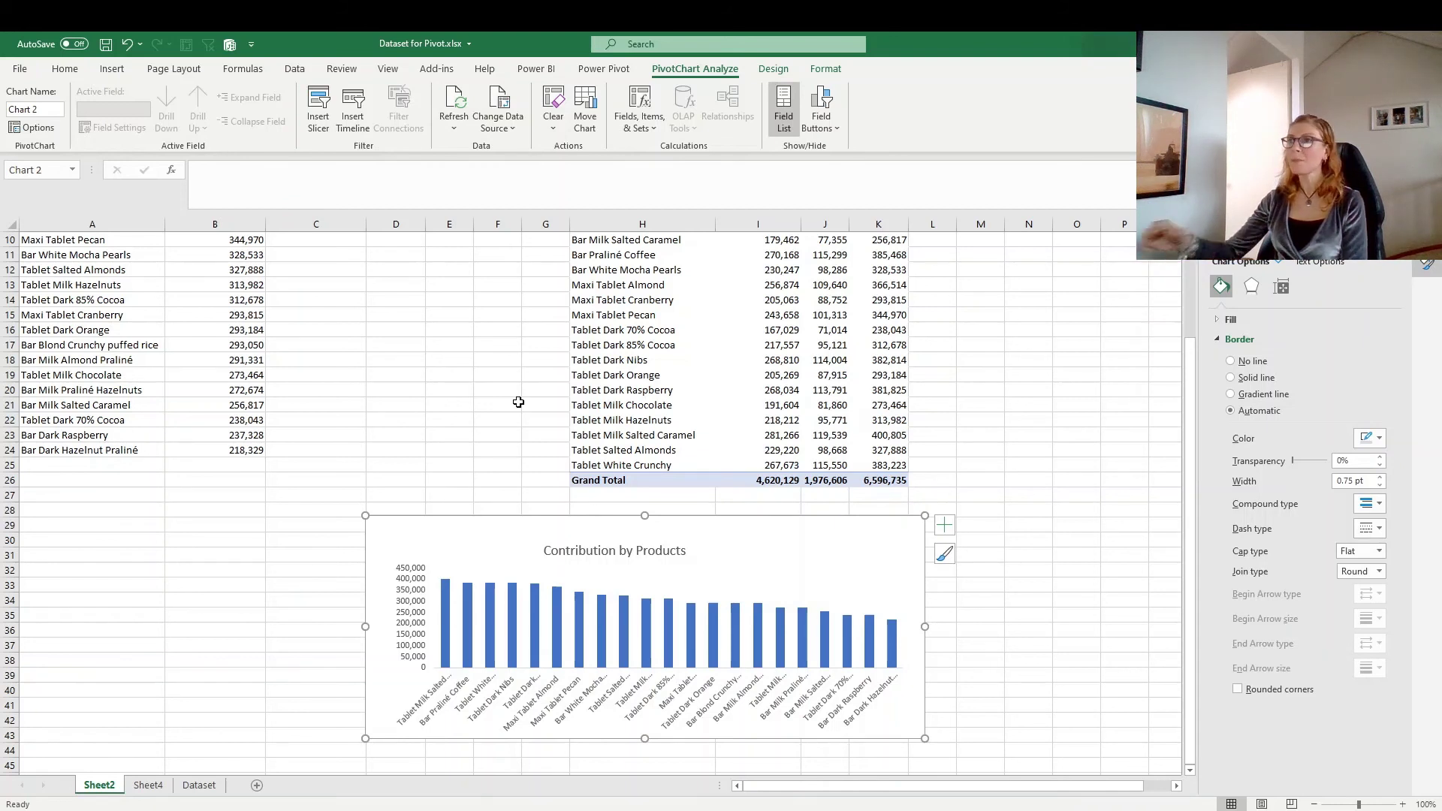
{"action": "scroll", "coordinate": [519, 402], "scroll_direction": "down", "scroll_amount": 1}
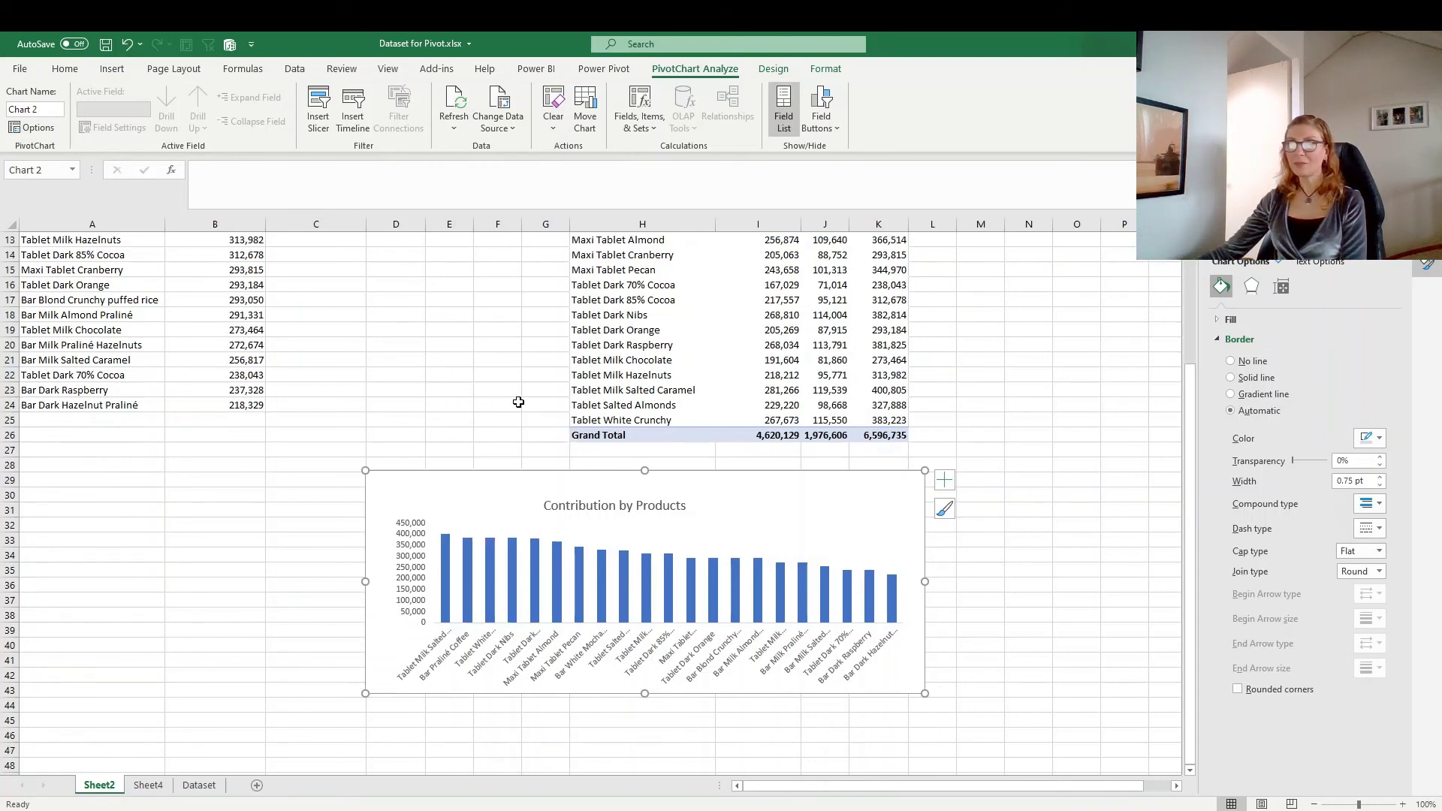
{"action": "left_click_drag", "start_coordinate": [757, 494], "coordinate": [754, 497]}
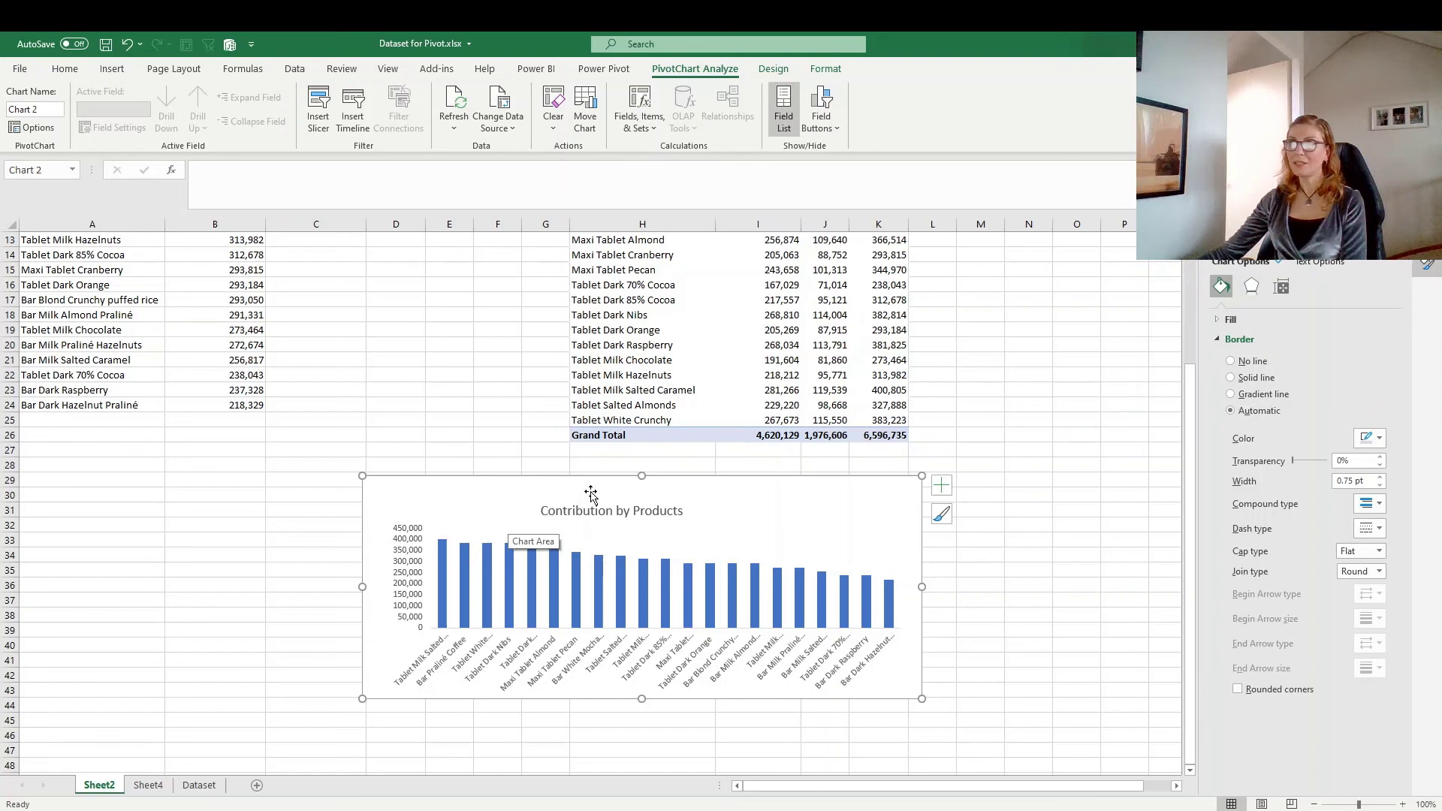
Deselect the chart to view the finished Contribution by Products column chart cleanly.
{"action": "mouse_move", "coordinate": [574, 610]}
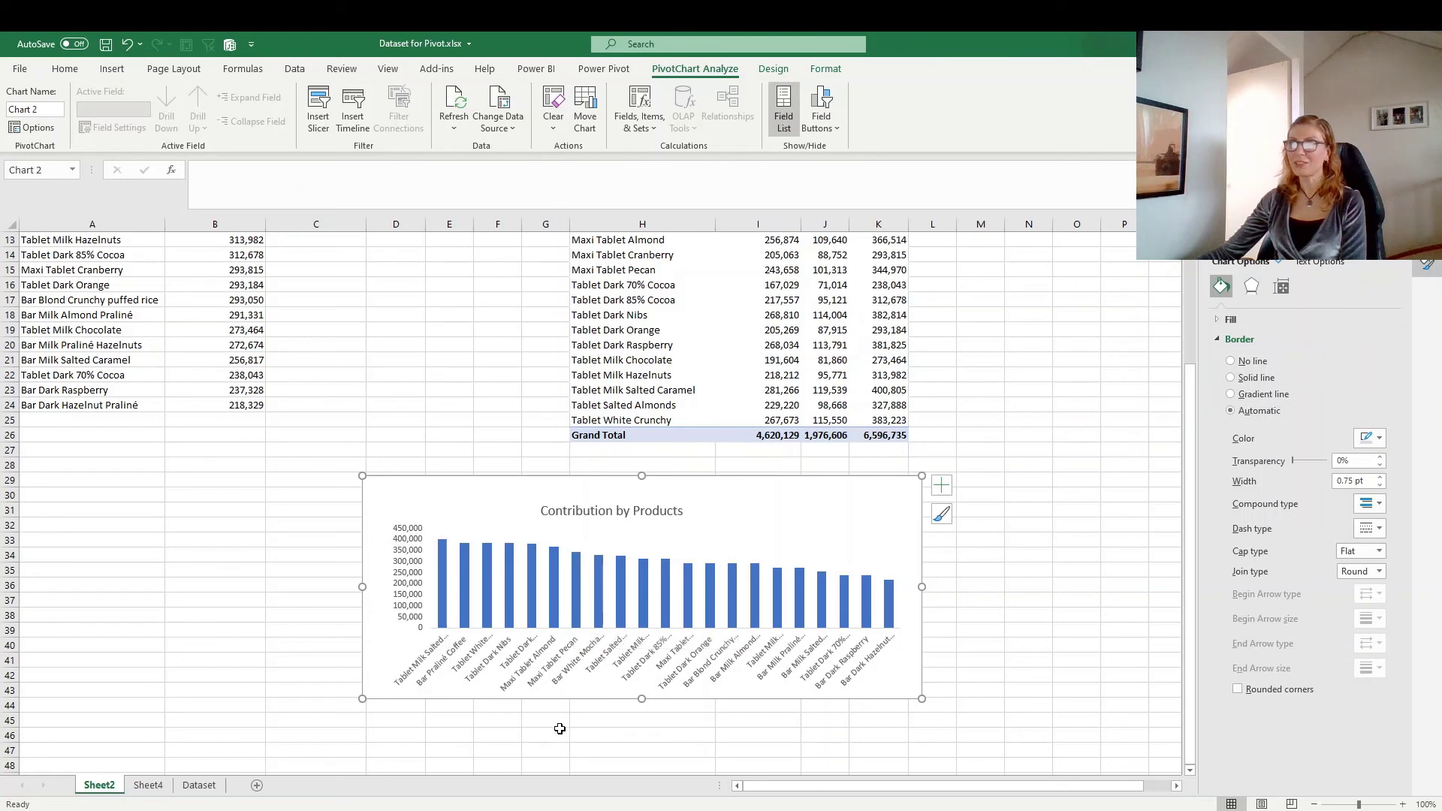
{"action": "left_click", "coordinate": [526, 731]}
{"action": "left_click", "coordinate": [438, 721]}
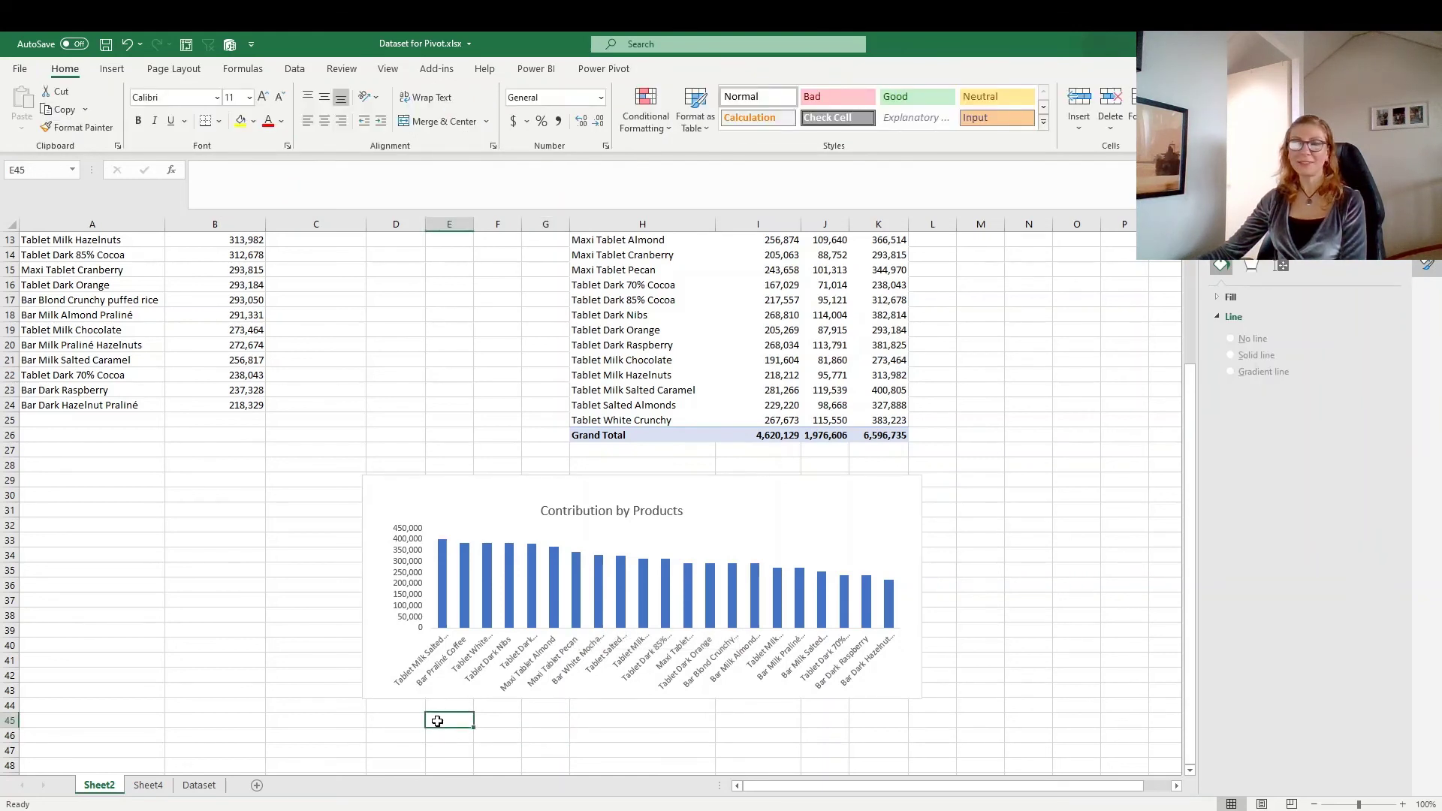
{"action": "left_click", "coordinate": [382, 698]}
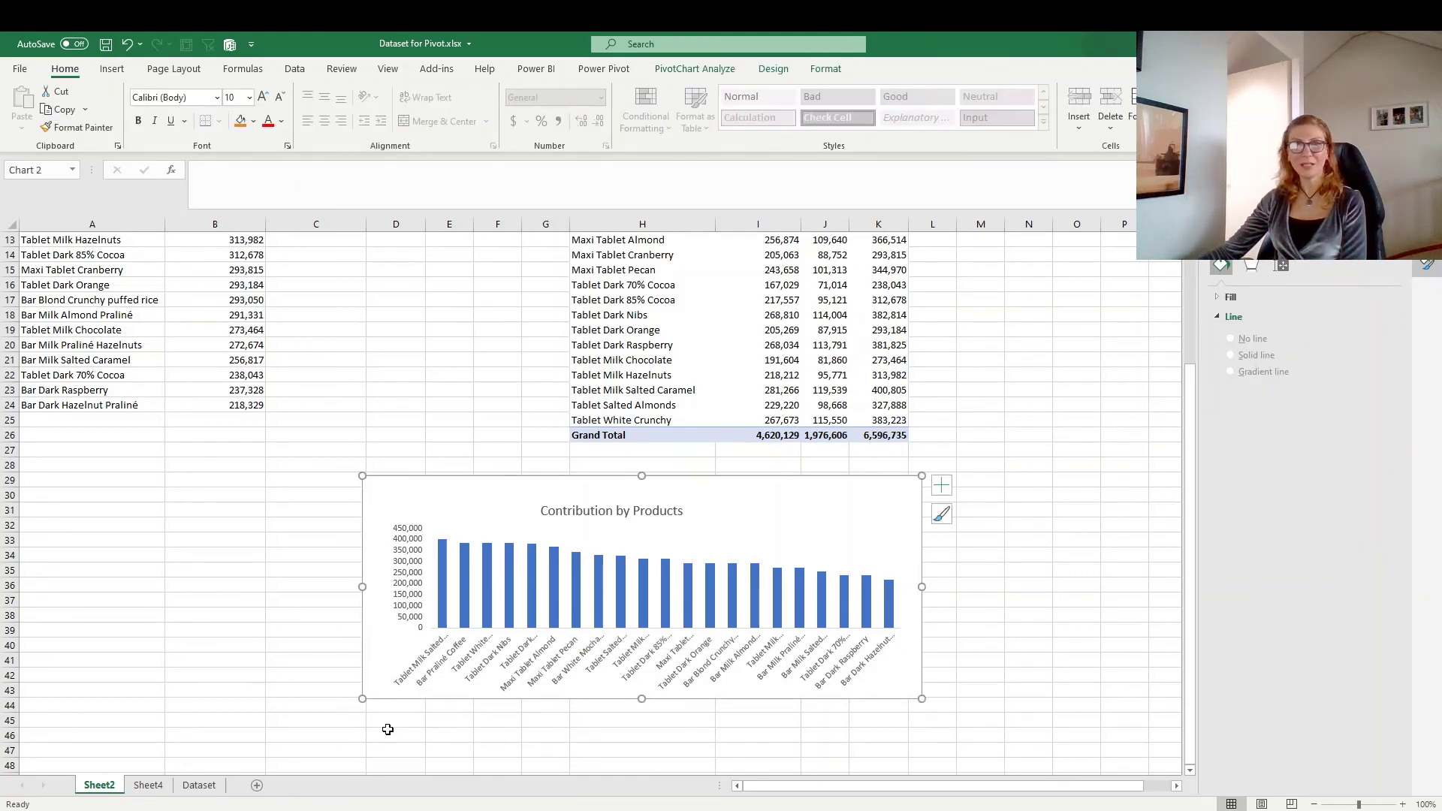
{"action": "left_click", "coordinate": [387, 729]}
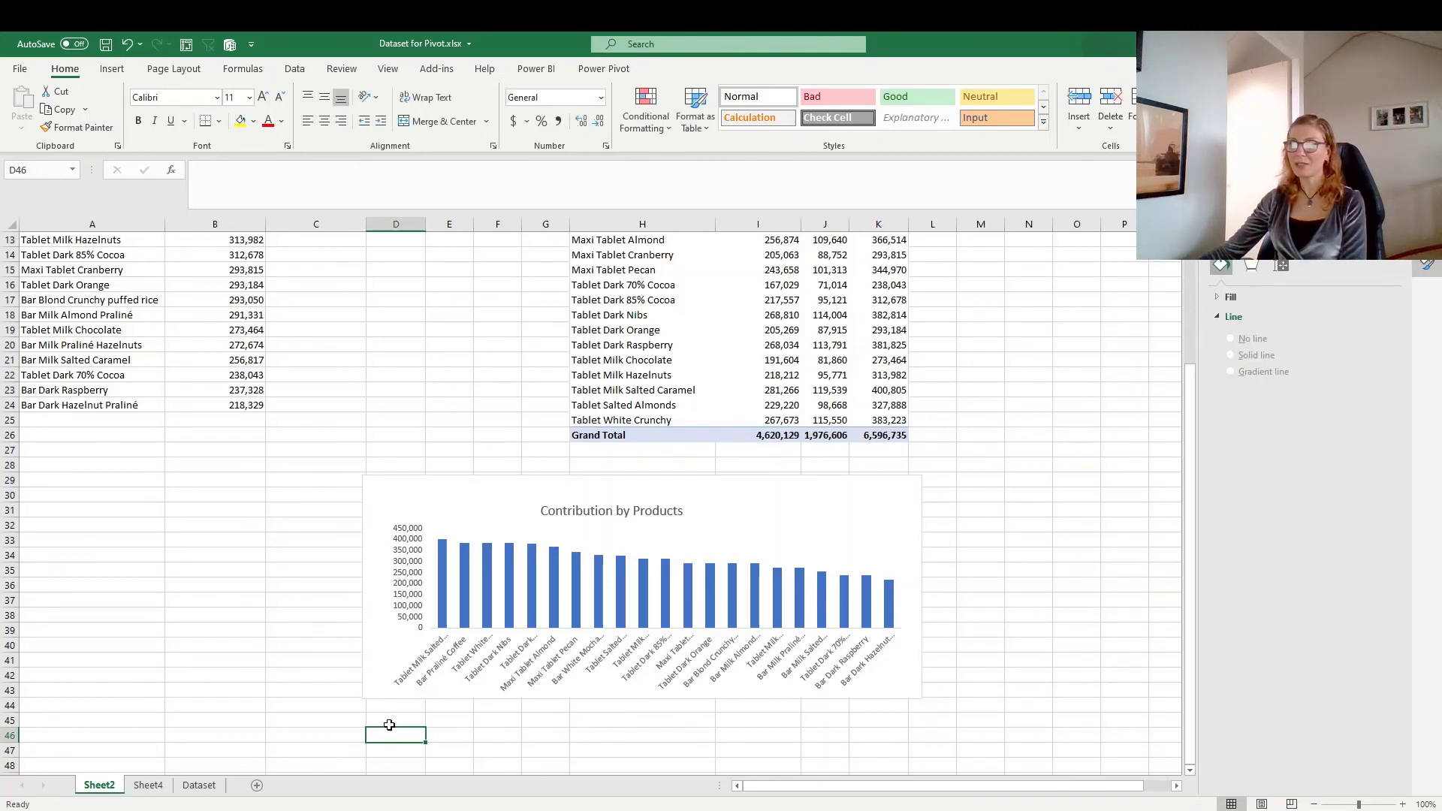